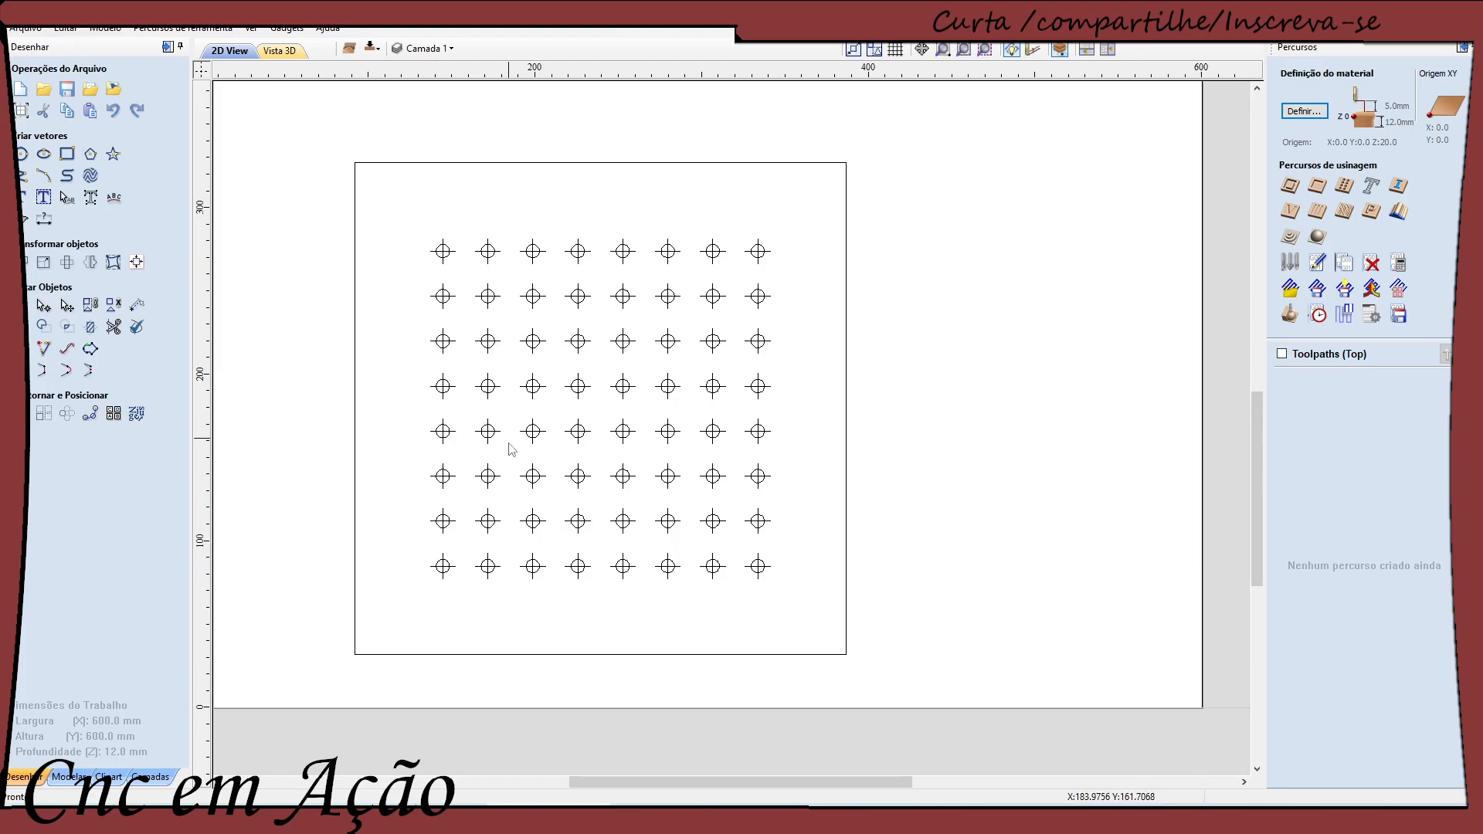
Select the circle of the lower-left hole in the grid
{"action": "scroll", "coordinate": [459, 580], "scroll_direction": "up", "scroll_amount": 3}
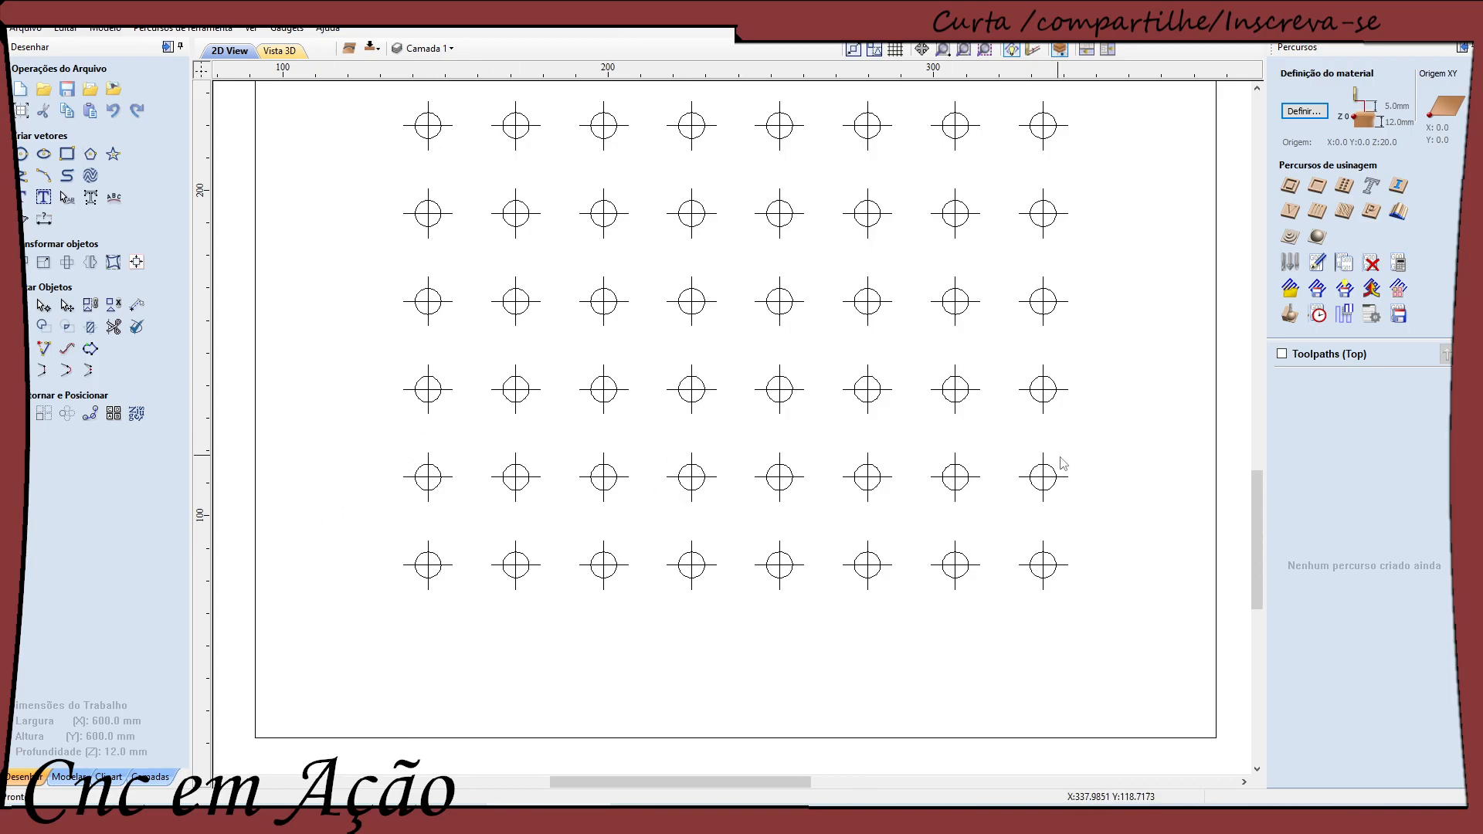
{"action": "scroll", "coordinate": [1074, 585], "scroll_direction": "down", "scroll_amount": 3}
{"action": "scroll", "coordinate": [824, 599], "scroll_direction": "up", "scroll_amount": 3}
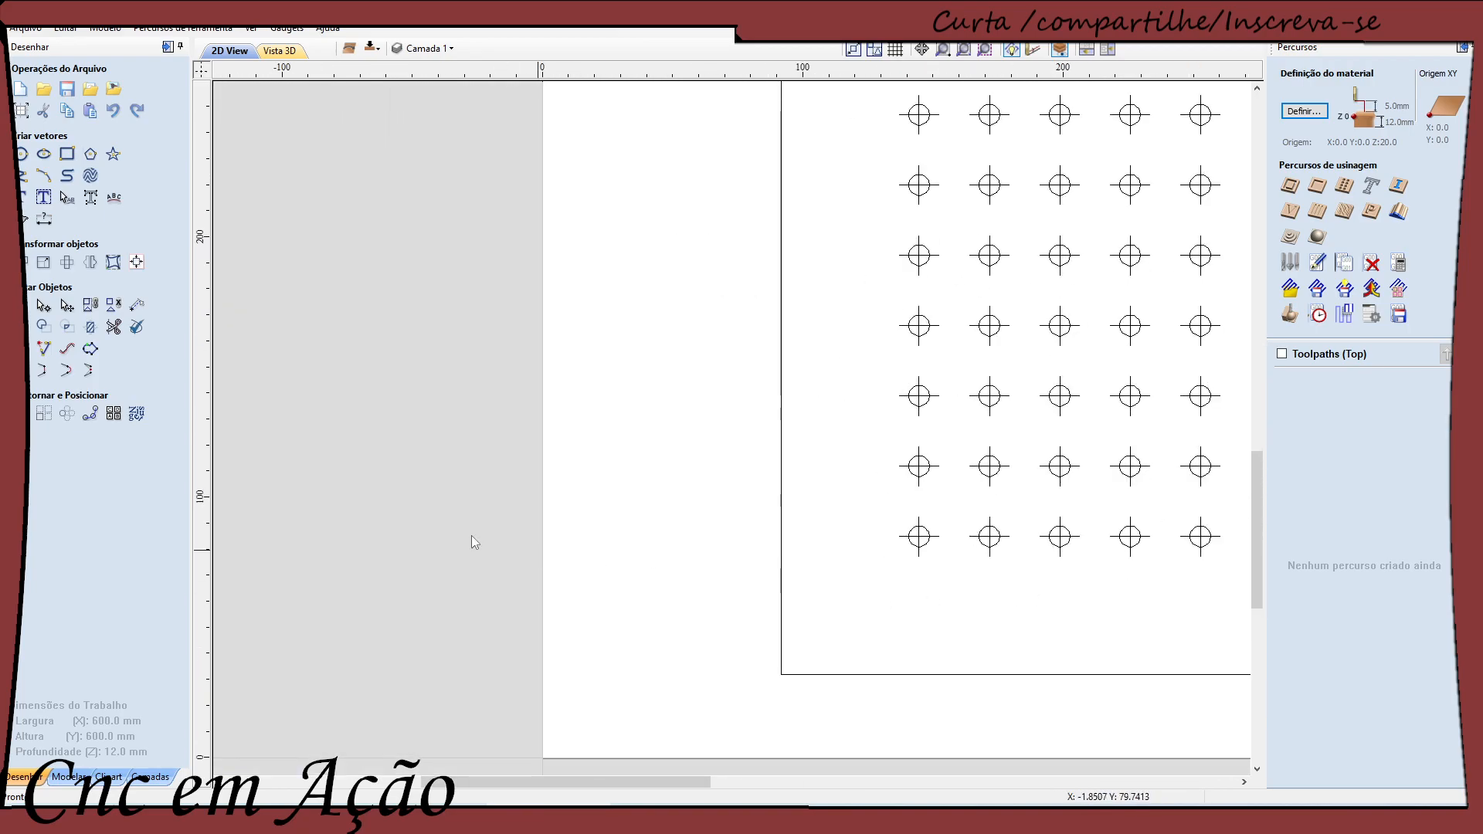
{"action": "scroll", "coordinate": [429, 542], "scroll_direction": "down", "scroll_amount": 4}
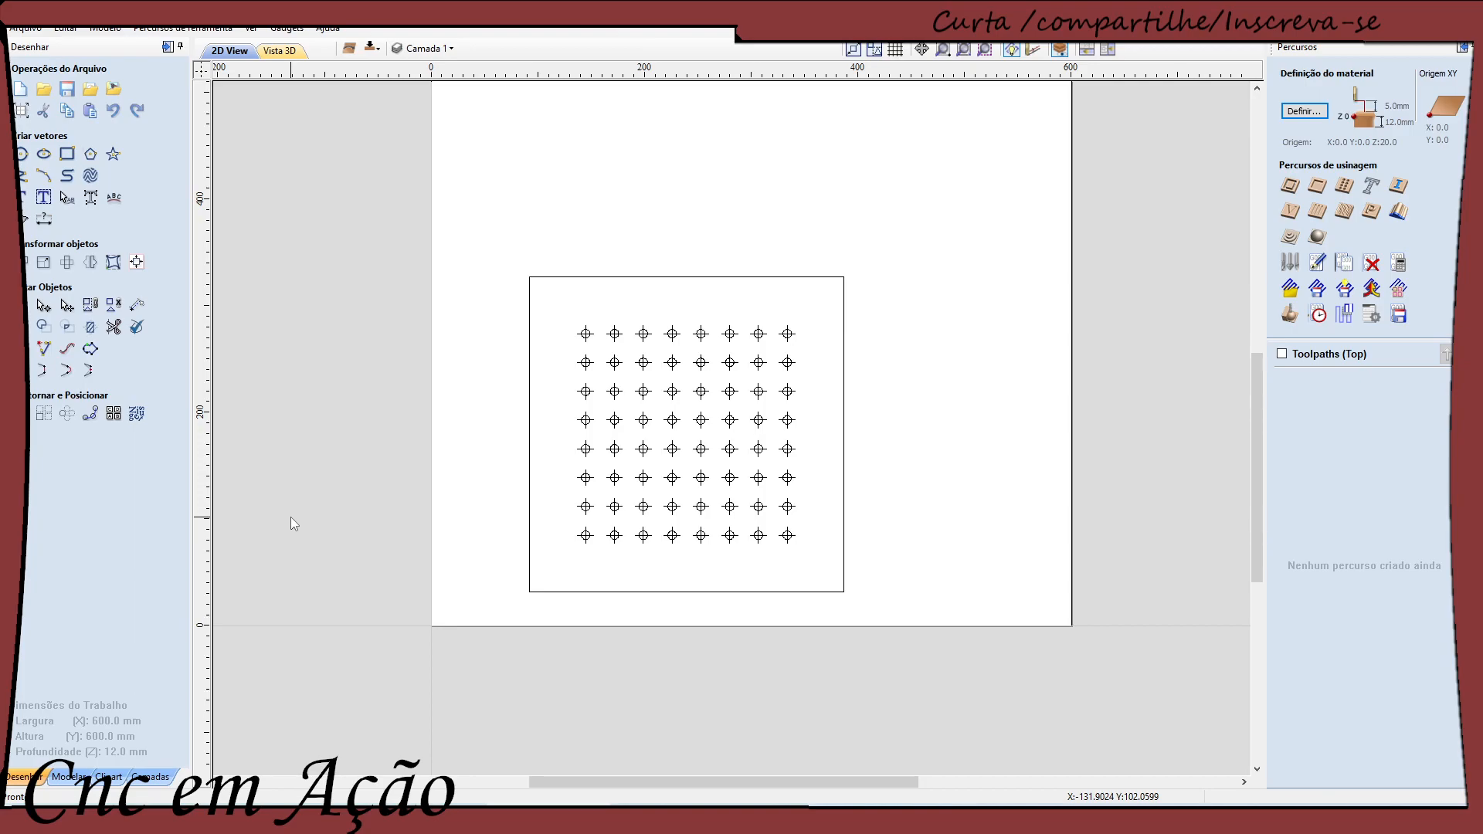
{"action": "scroll", "coordinate": [719, 528], "scroll_direction": "up", "scroll_amount": 1}
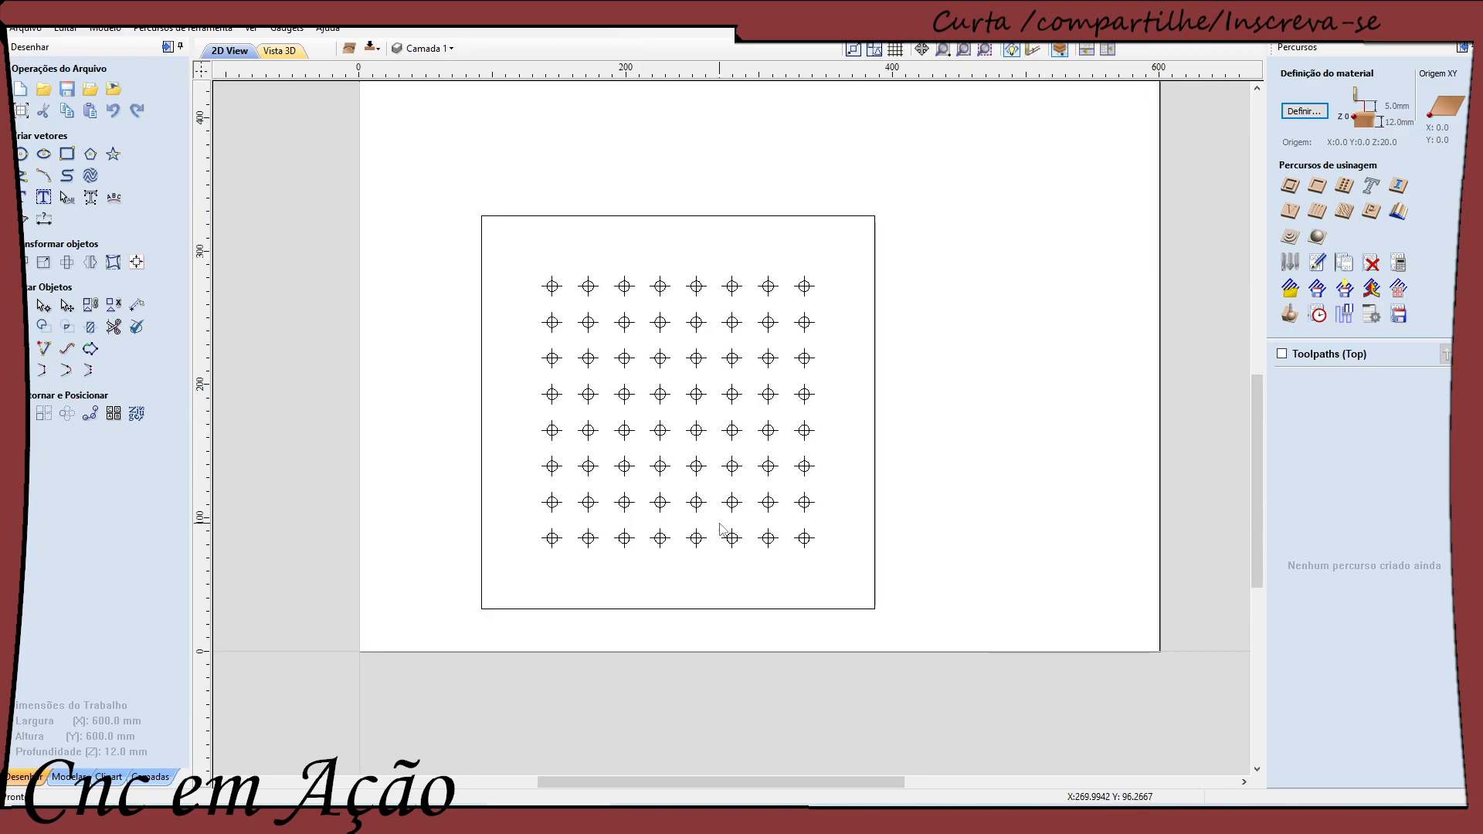
{"action": "scroll", "coordinate": [720, 524], "scroll_direction": "up", "scroll_amount": 1}
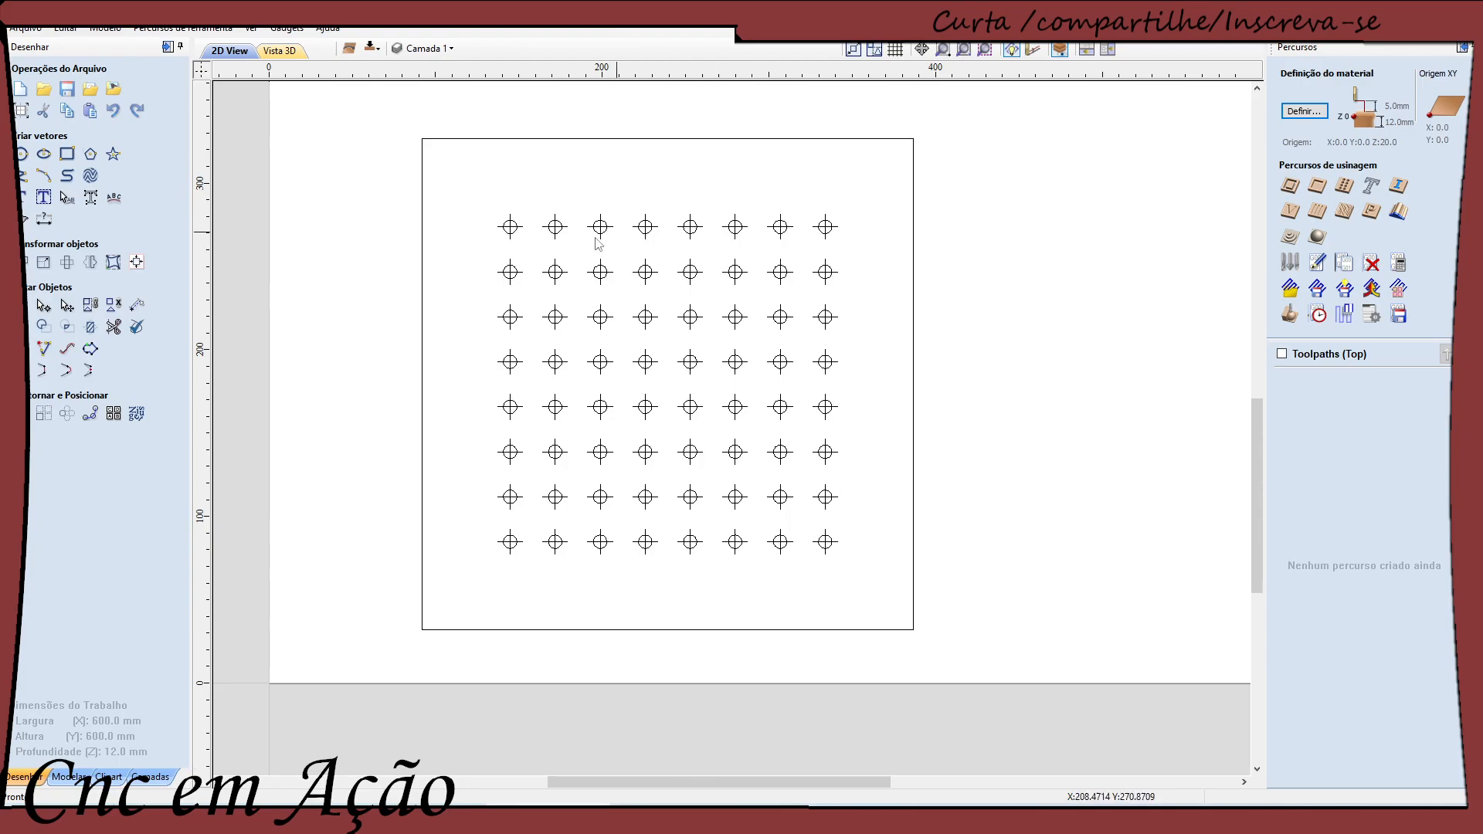
{"action": "scroll", "coordinate": [506, 558], "scroll_direction": "up", "scroll_amount": 6}
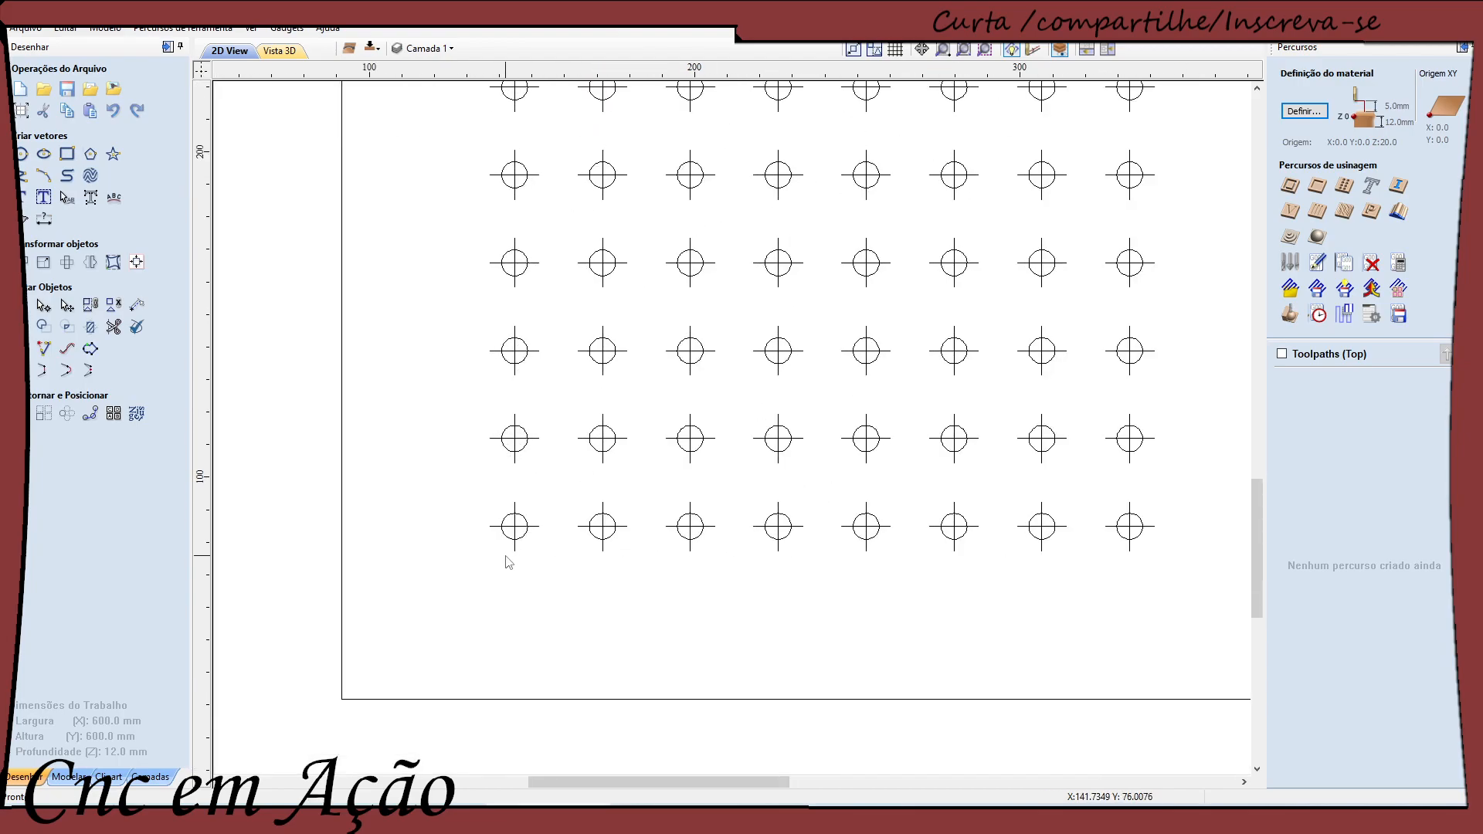
{"action": "left_click", "coordinate": [523, 510]}
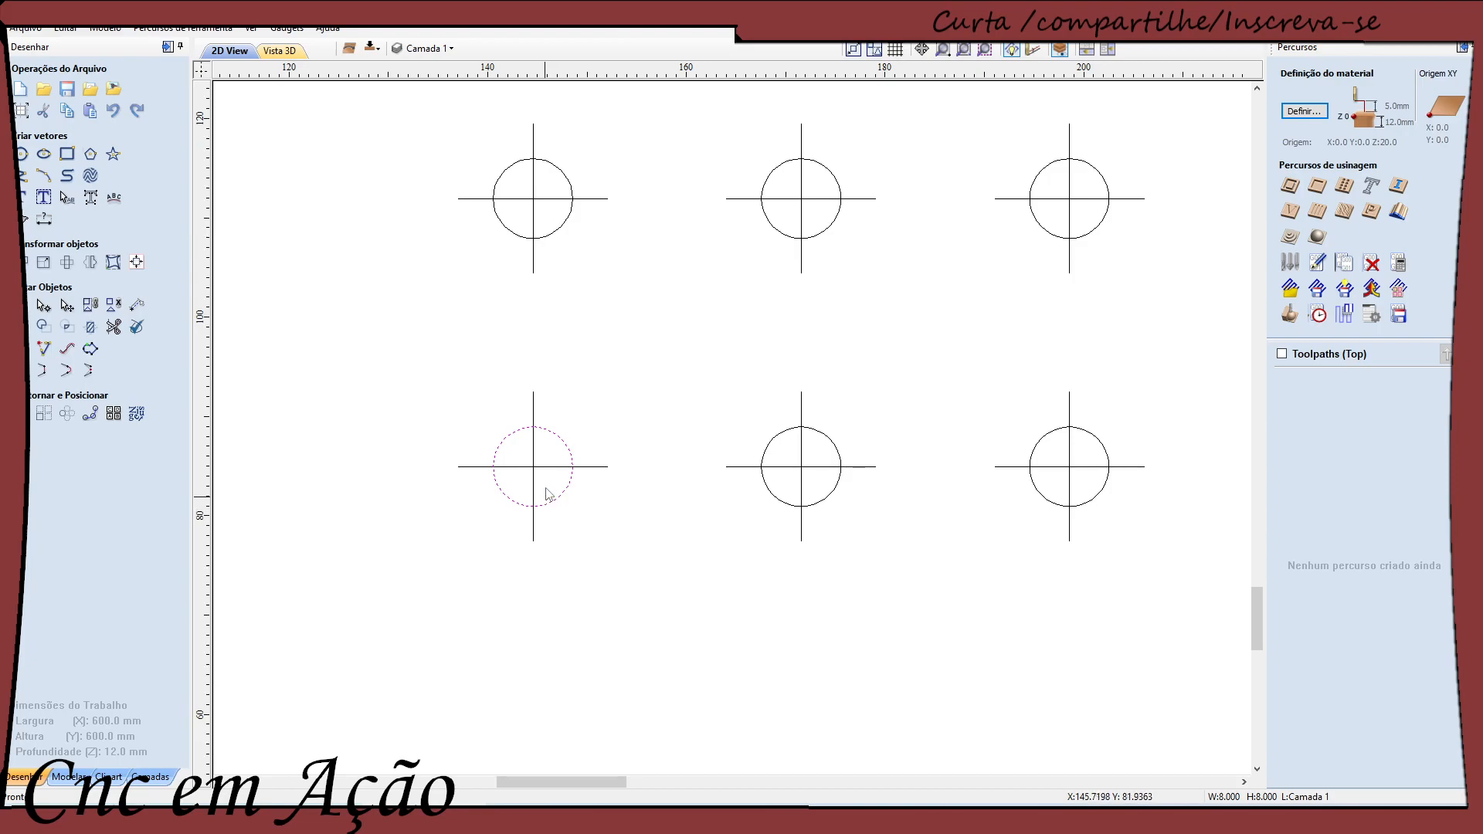
Examine the grid of hole circles and its position within the square outline and the sheet
{"action": "scroll", "coordinate": [556, 529], "scroll_direction": "down", "scroll_amount": 1}
{"action": "scroll", "coordinate": [557, 529], "scroll_direction": "down", "scroll_amount": 3}
{"action": "scroll", "coordinate": [580, 540], "scroll_direction": "down", "scroll_amount": 2}
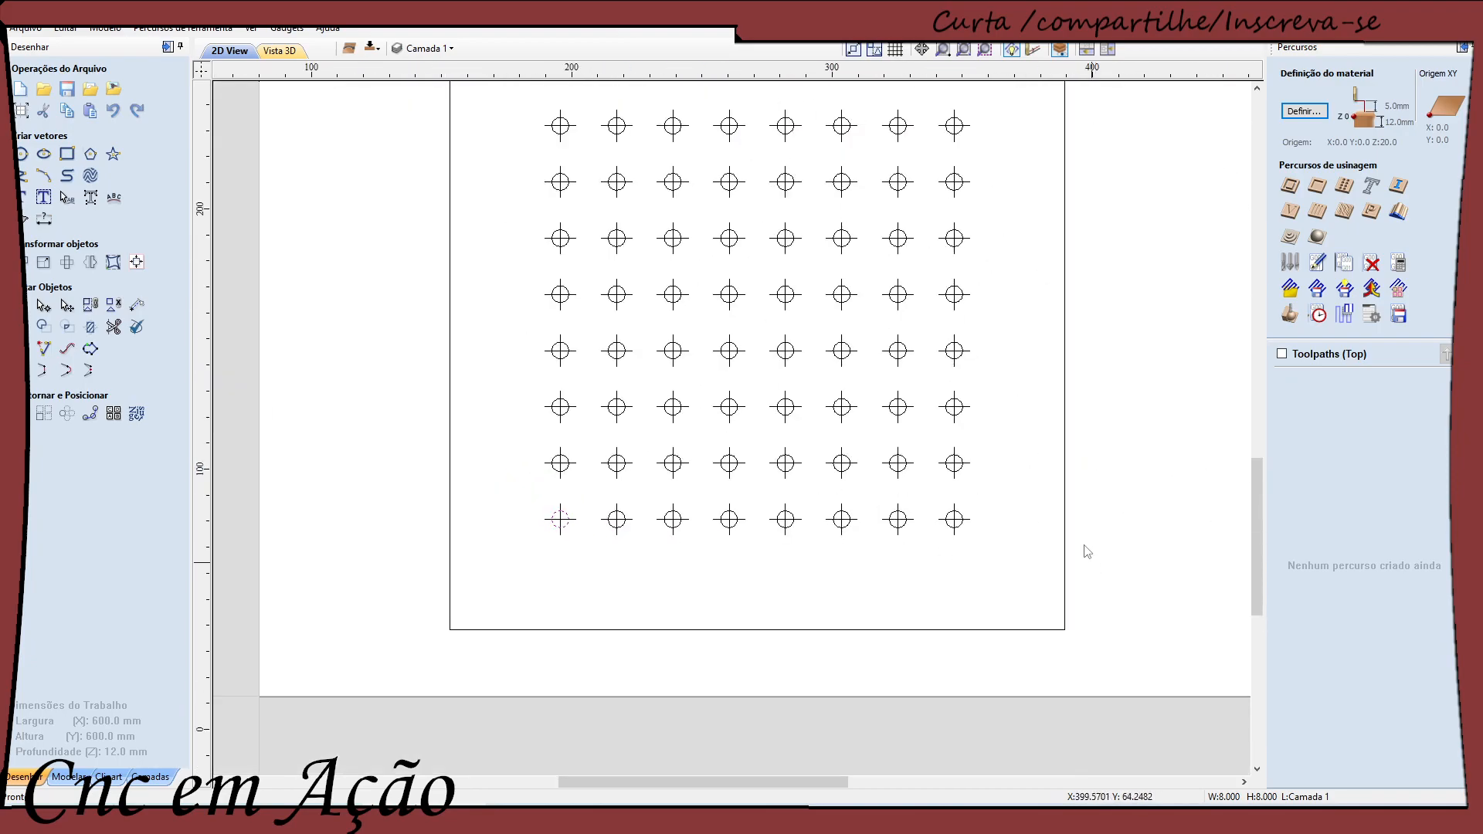
{"action": "scroll", "coordinate": [1092, 563], "scroll_direction": "up", "scroll_amount": 1}
{"action": "scroll", "coordinate": [1053, 536], "scroll_direction": "down", "scroll_amount": 3}
{"action": "scroll", "coordinate": [1090, 301], "scroll_direction": "up", "scroll_amount": 1}
{"action": "scroll", "coordinate": [1116, 278], "scroll_direction": "up", "scroll_amount": 1}
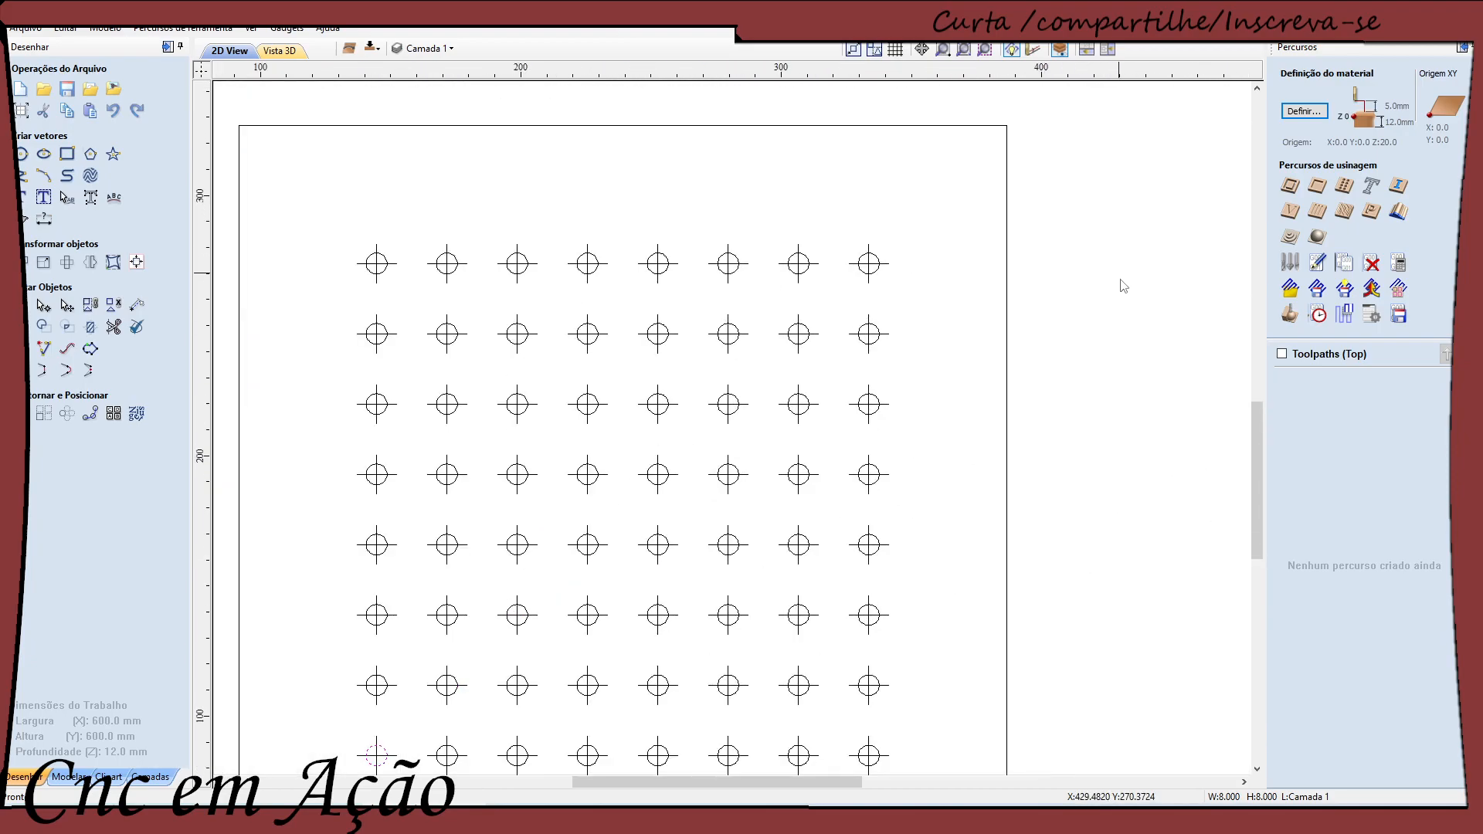
{"action": "scroll", "coordinate": [1121, 344], "scroll_direction": "down", "scroll_amount": 1}
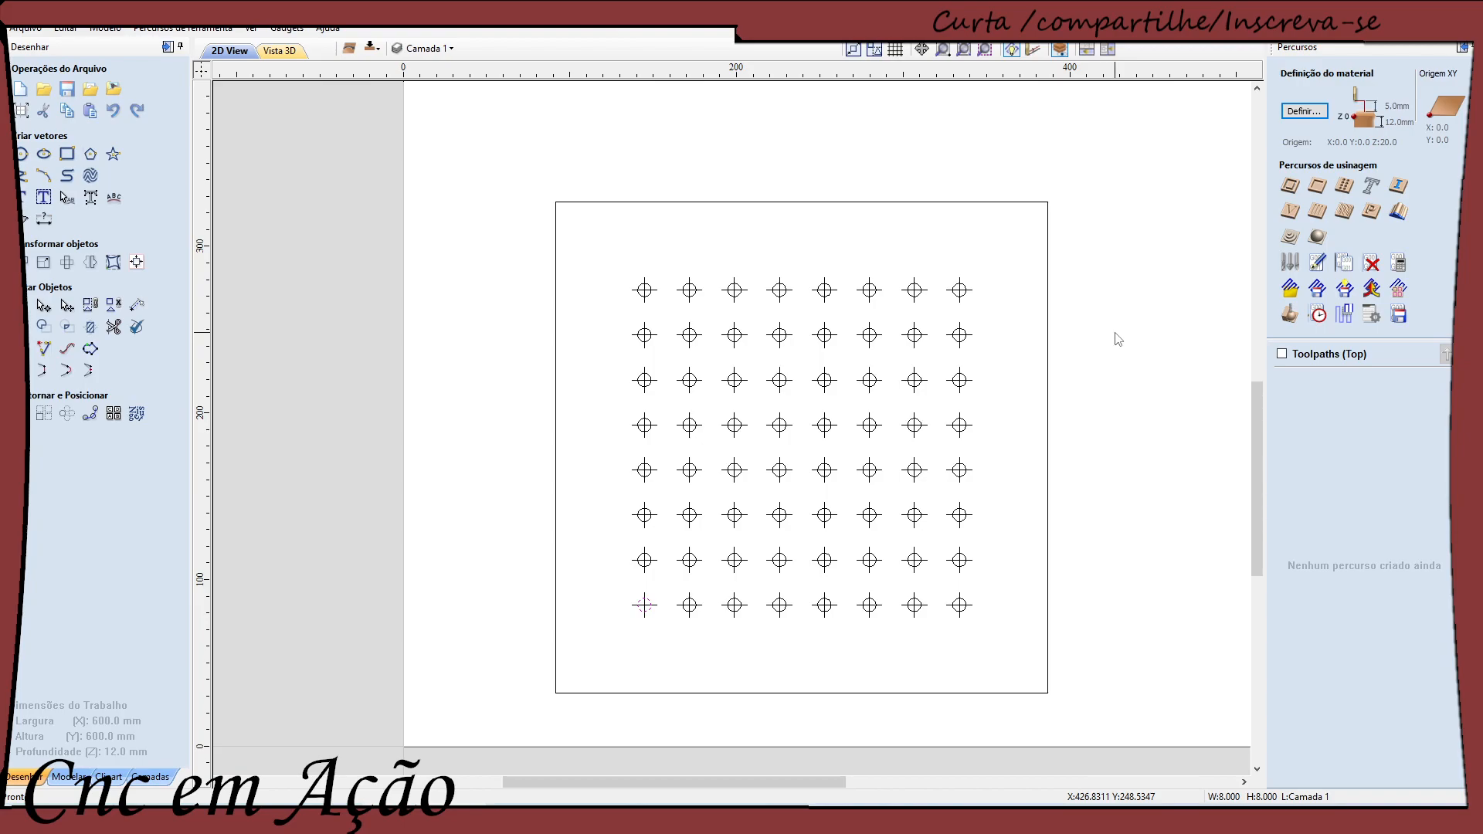
{"action": "scroll", "coordinate": [546, 631], "scroll_direction": "down", "scroll_amount": 2}
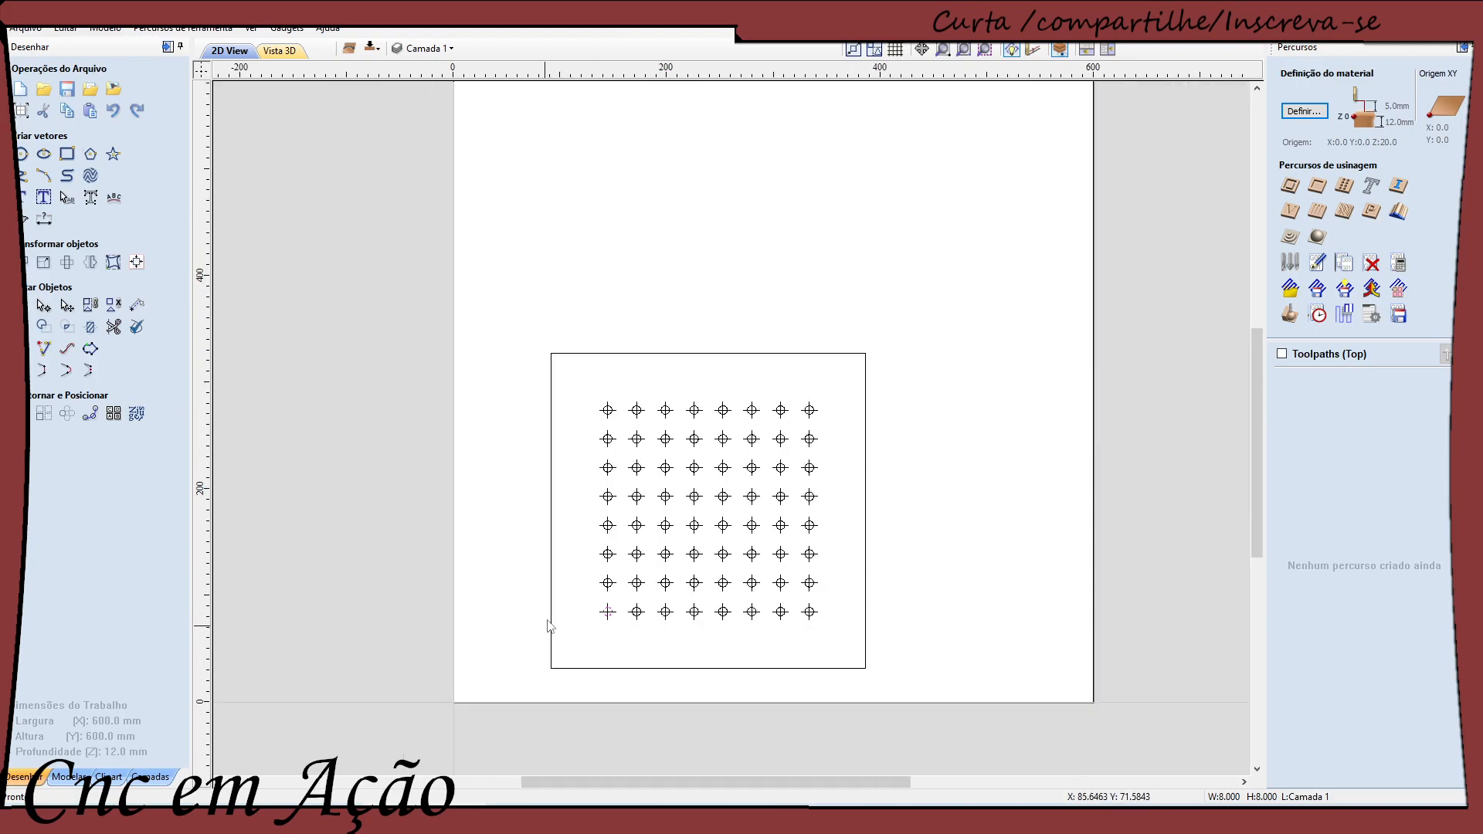
{"action": "scroll", "coordinate": [591, 671], "scroll_direction": "up", "scroll_amount": 5}
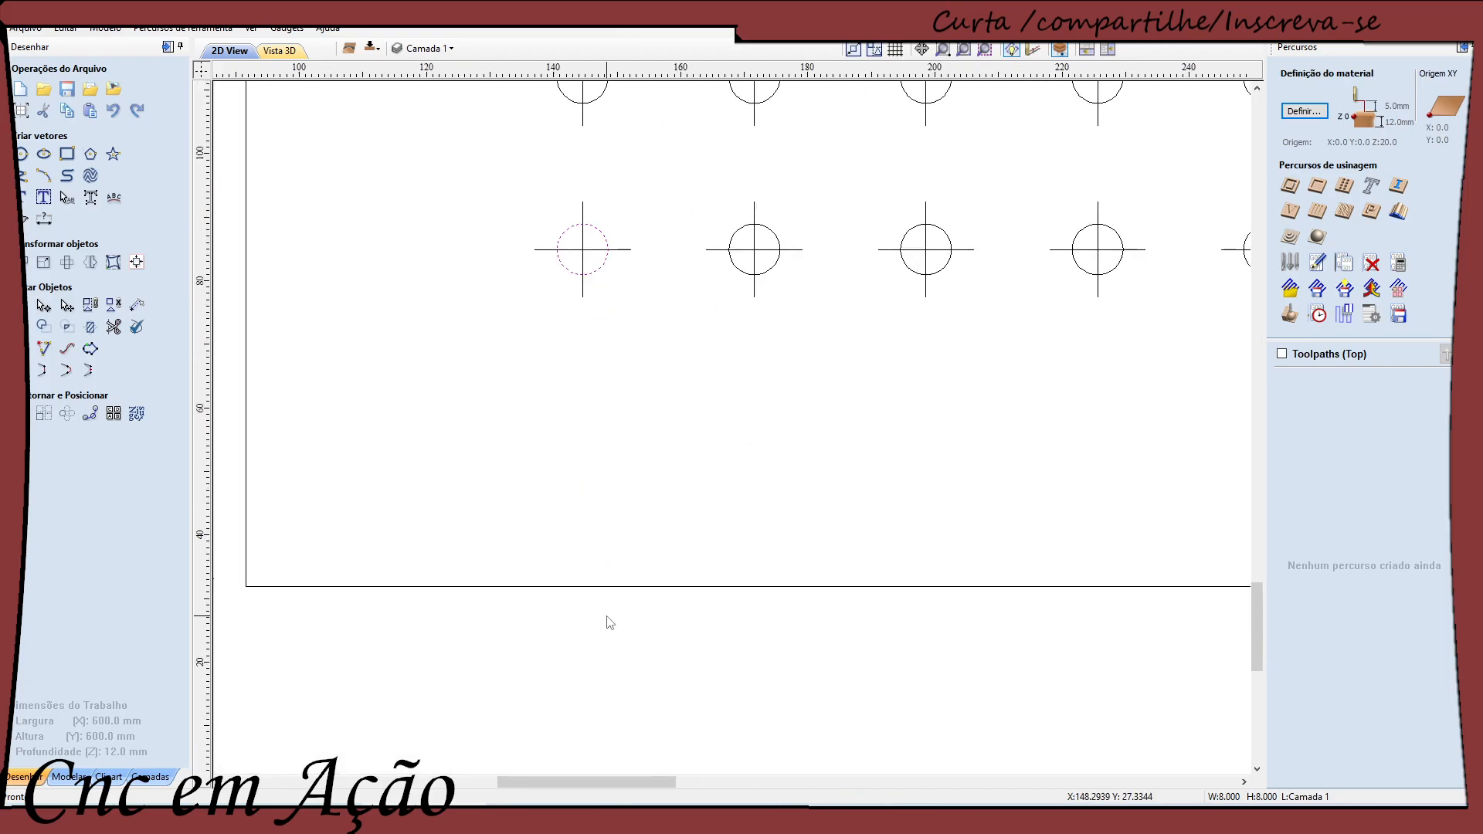
{"action": "scroll", "coordinate": [598, 610], "scroll_direction": "down", "scroll_amount": 2}
{"action": "scroll", "coordinate": [572, 525], "scroll_direction": "up", "scroll_amount": 1}
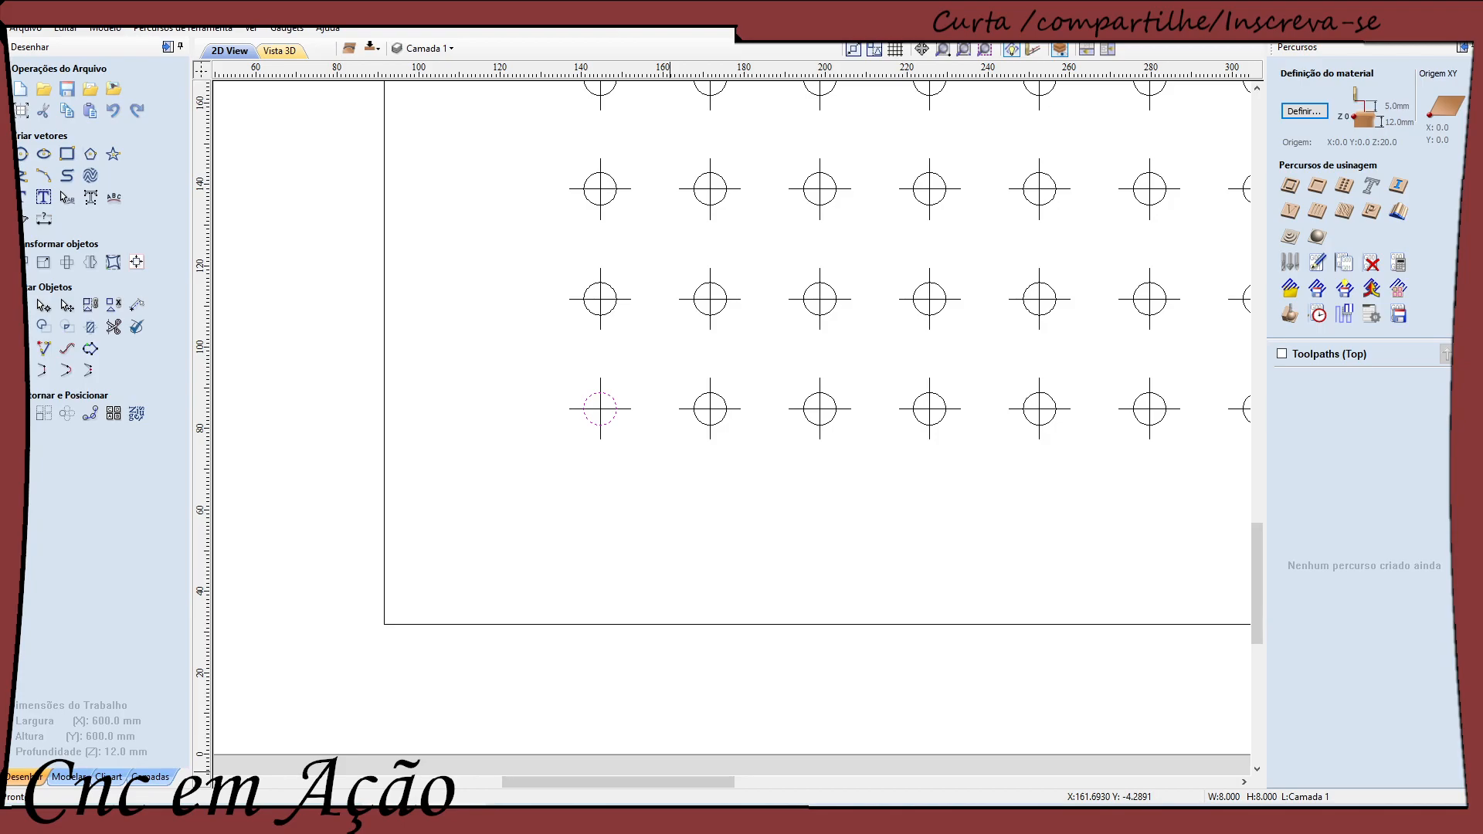
{"action": "scroll", "coordinate": [669, 589], "scroll_direction": "down", "scroll_amount": 2}
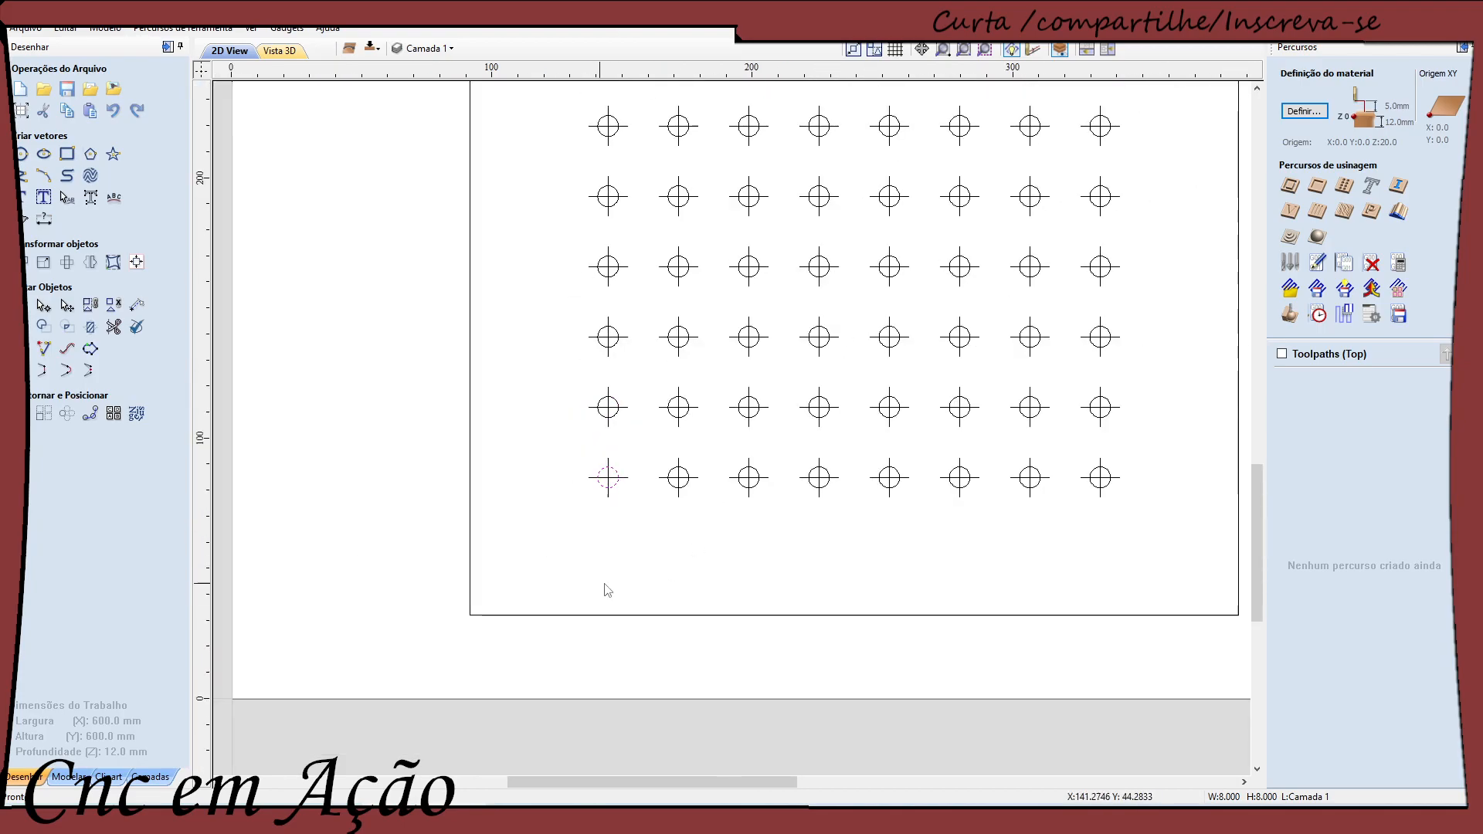
{"action": "scroll", "coordinate": [610, 583], "scroll_direction": "up", "scroll_amount": 3}
{"action": "scroll", "coordinate": [641, 568], "scroll_direction": "up", "scroll_amount": 2}
{"action": "scroll", "coordinate": [529, 411], "scroll_direction": "down", "scroll_amount": 2}
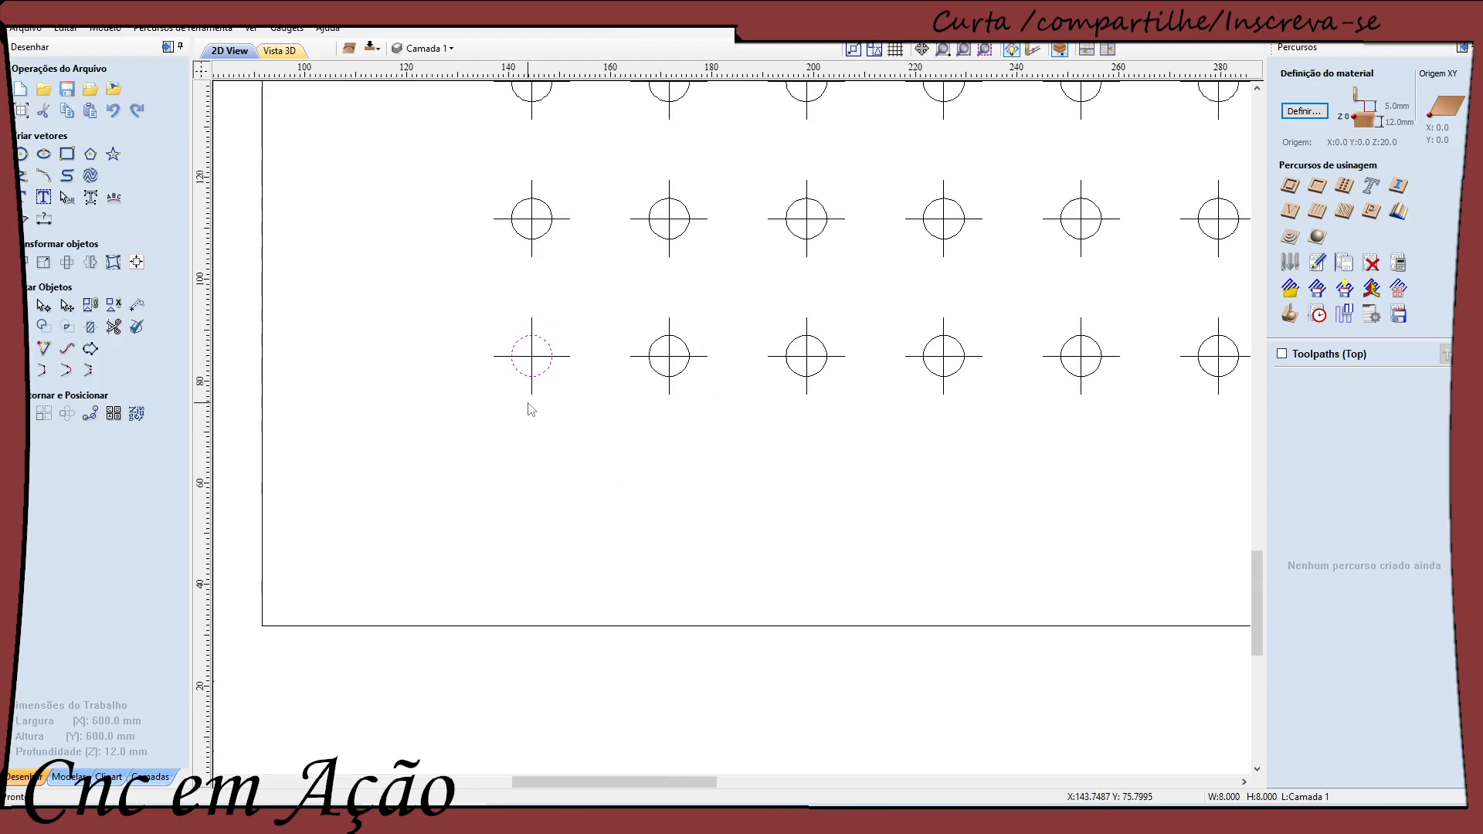
{"action": "scroll", "coordinate": [546, 448], "scroll_direction": "up", "scroll_amount": 1}
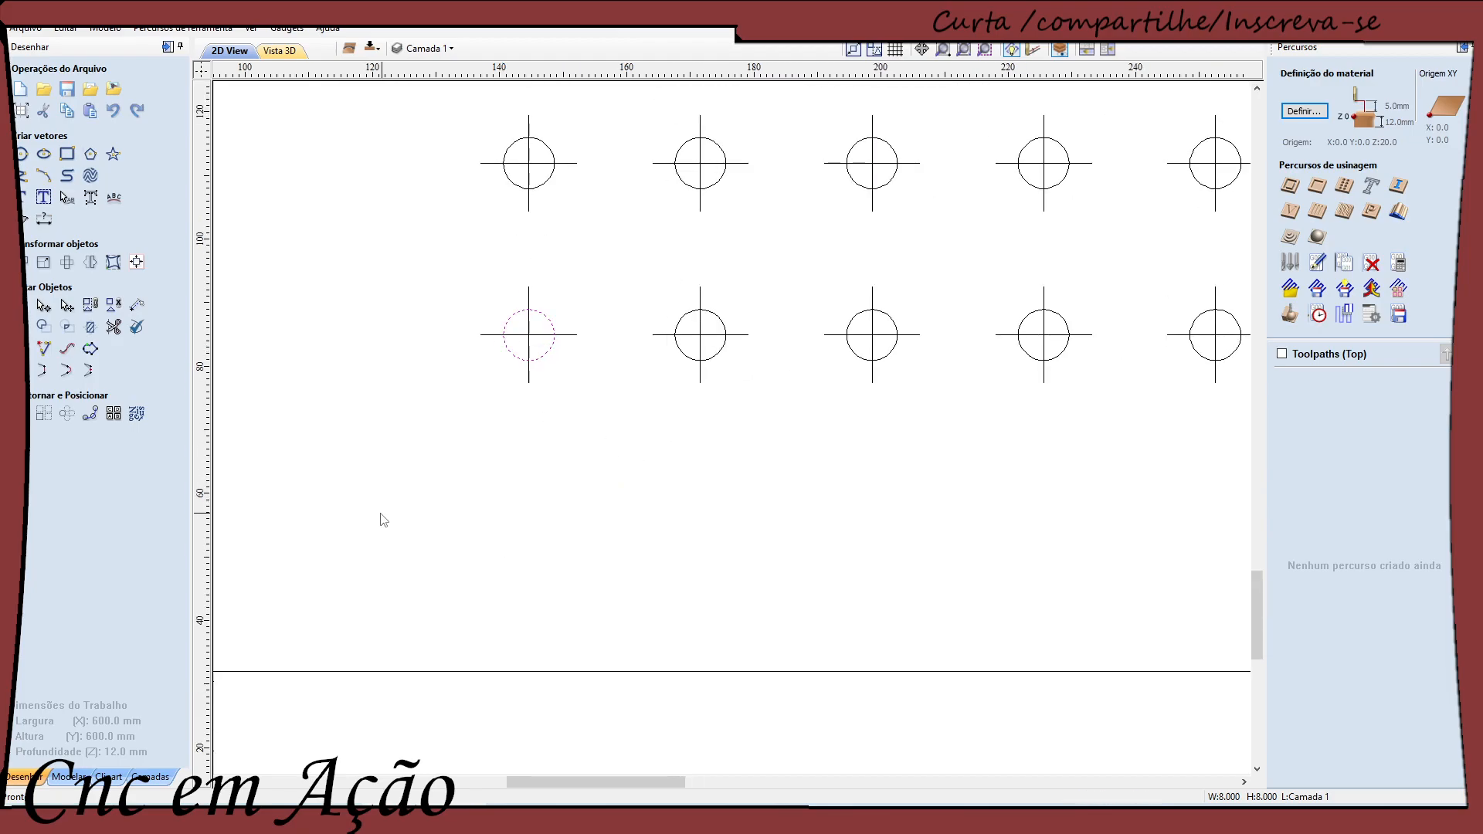
{"action": "scroll", "coordinate": [382, 516], "scroll_direction": "down", "scroll_amount": 4}
{"action": "scroll", "coordinate": [484, 470], "scroll_direction": "down", "scroll_amount": 2}
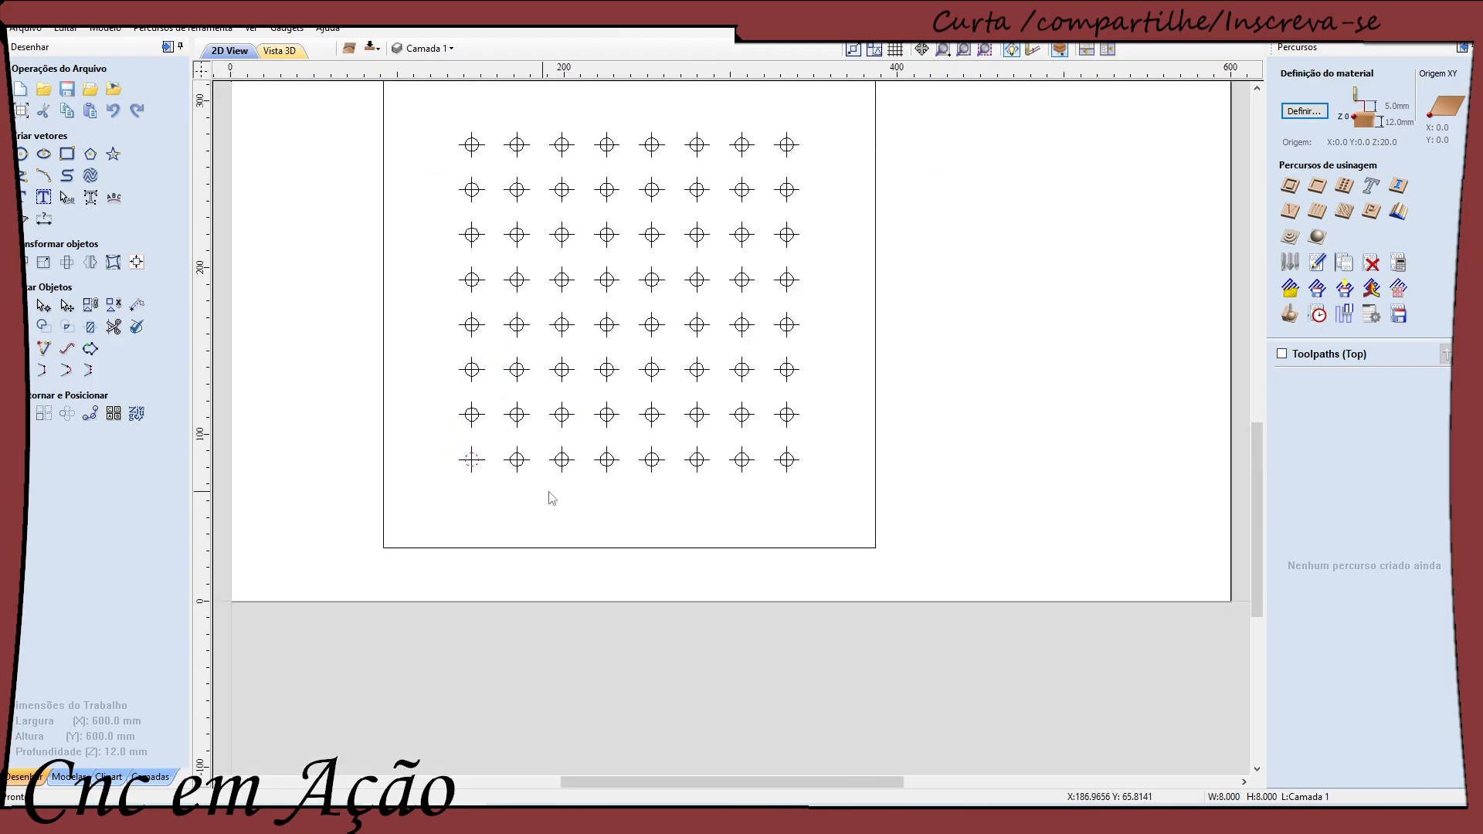
{"action": "scroll", "coordinate": [701, 415], "scroll_direction": "down", "scroll_amount": 2}
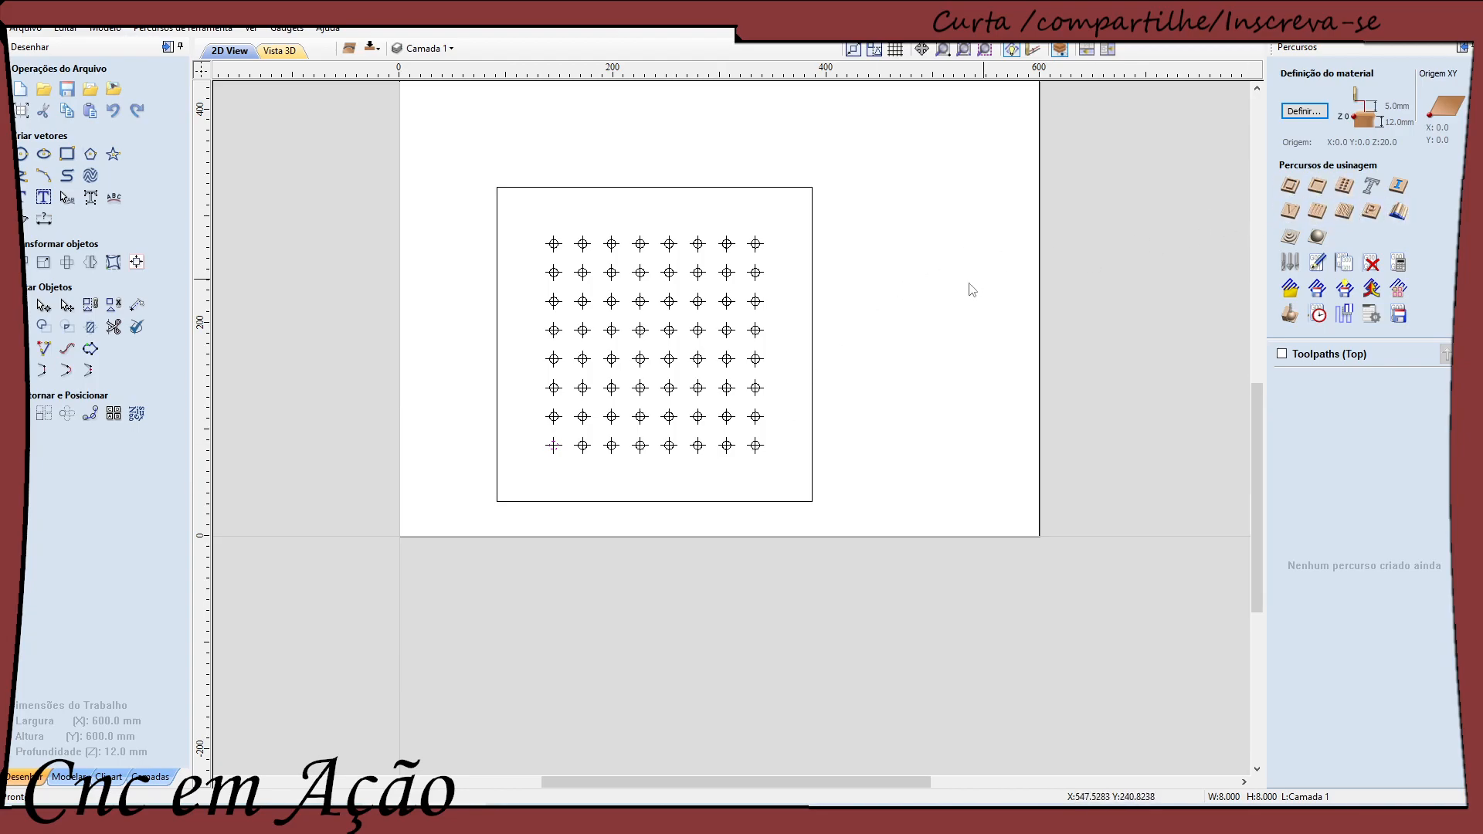
Open the drilling toolpath settings for the selected circle
{"action": "left_click", "coordinate": [1343, 187]}
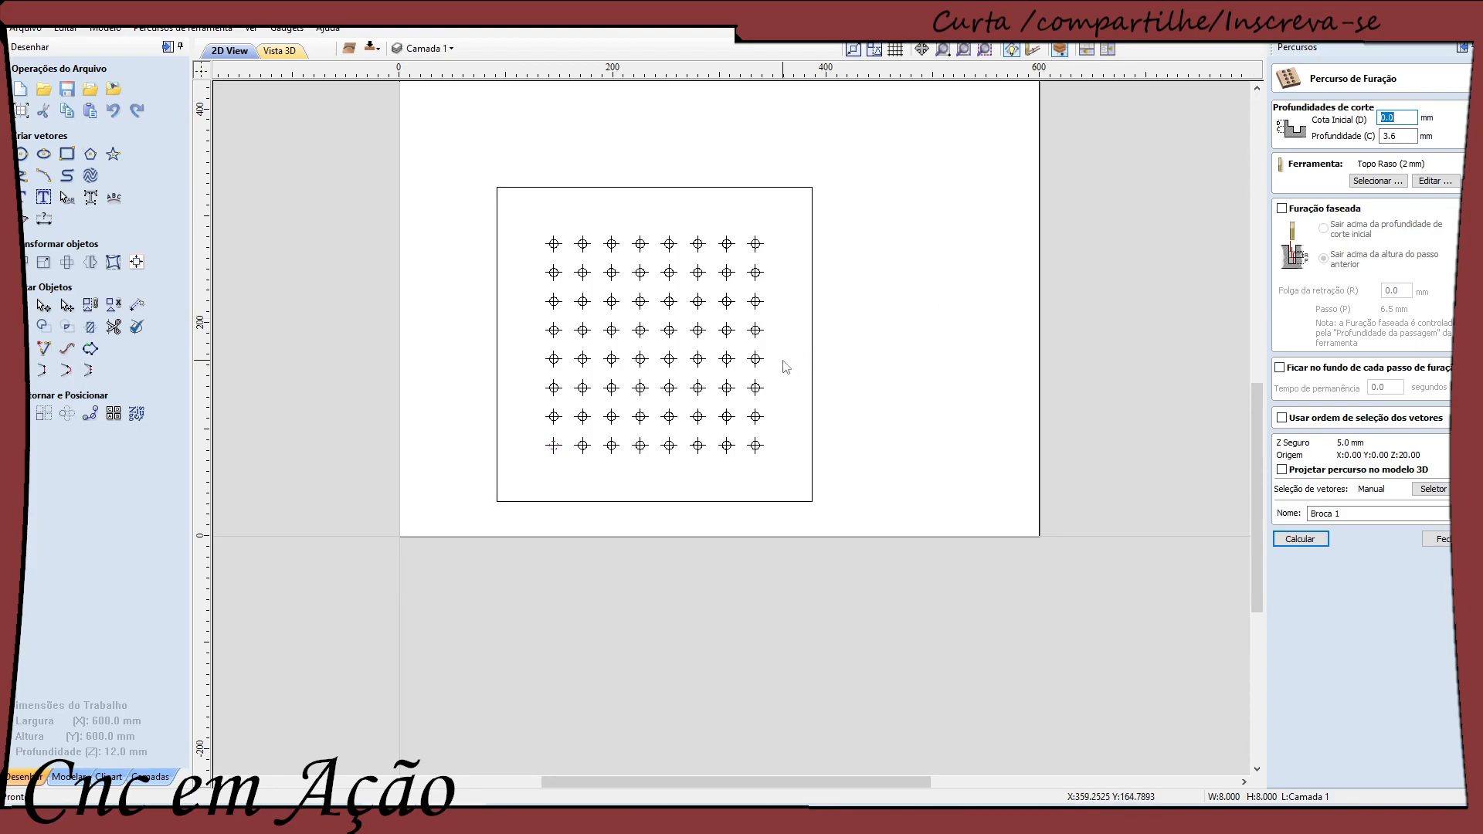
{"action": "left_click", "coordinate": [1393, 137]}
Try peck drilling with retraction above the initial cut depth and inspect the 2 mm end mill's pass depth setting
{"action": "left_click", "coordinate": [1282, 208]}
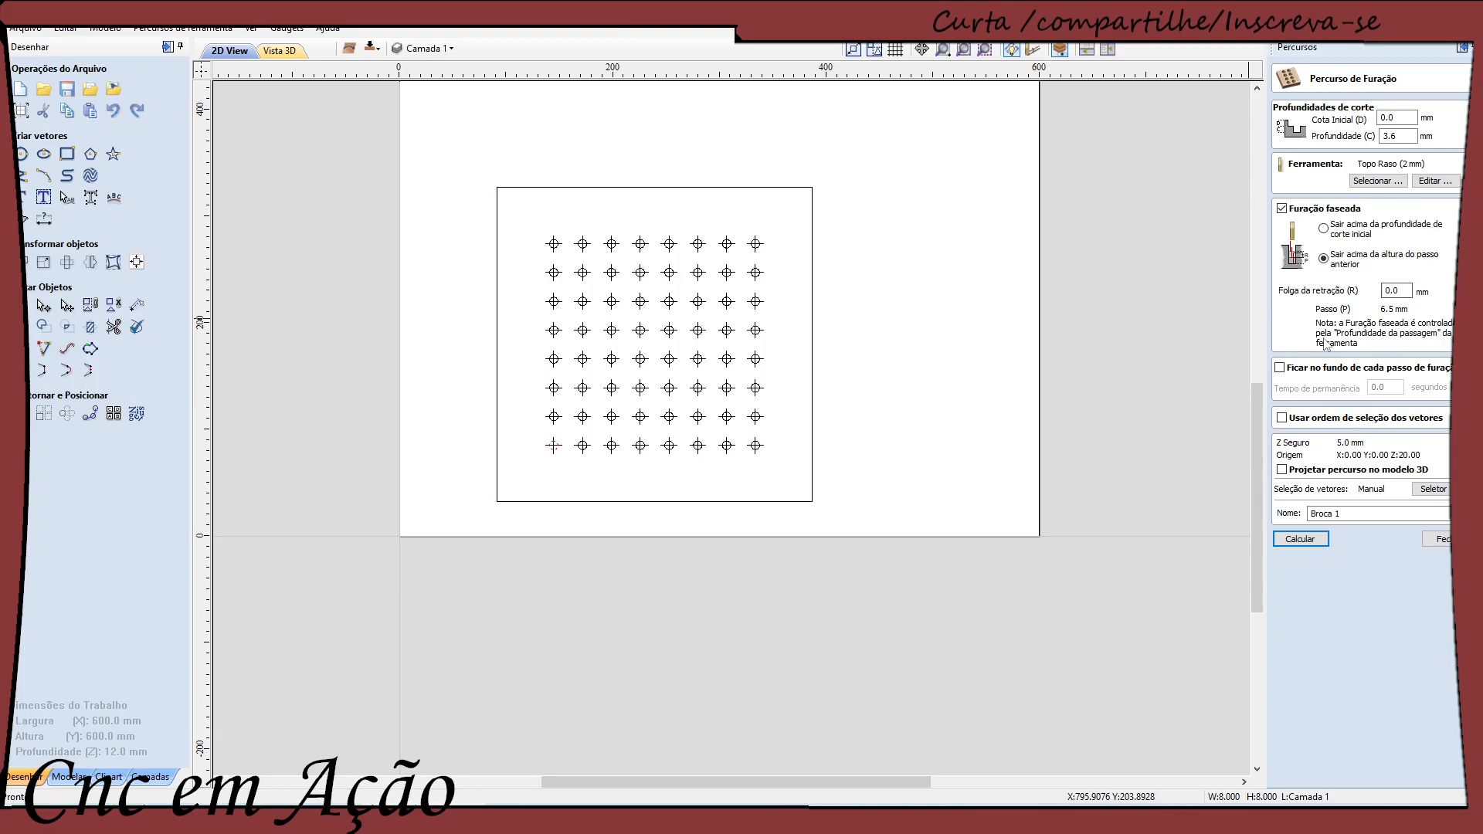
{"action": "left_click", "coordinate": [1433, 181]}
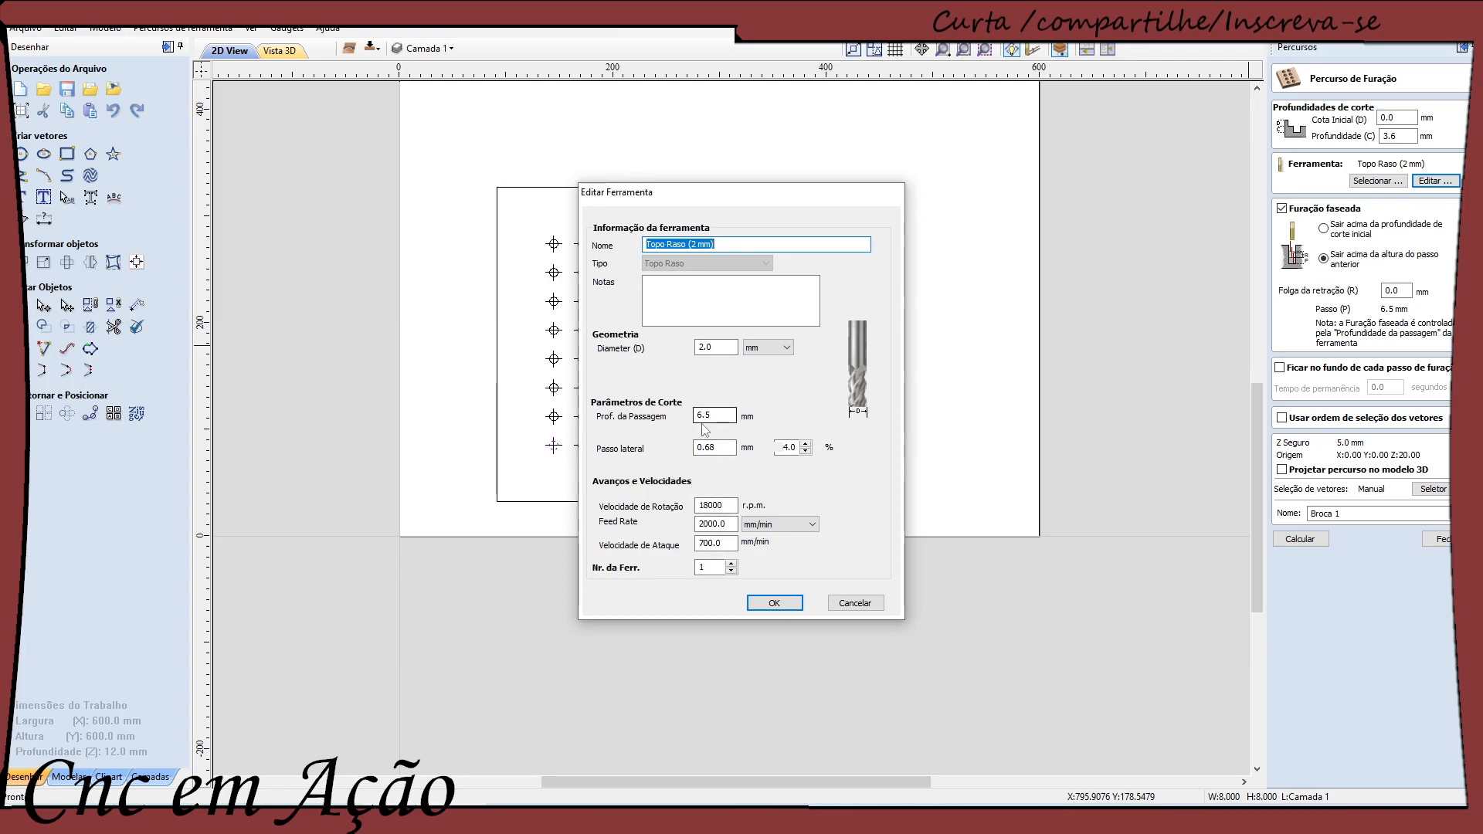
{"action": "left_click", "coordinate": [859, 605]}
{"action": "left_click", "coordinate": [1334, 231]}
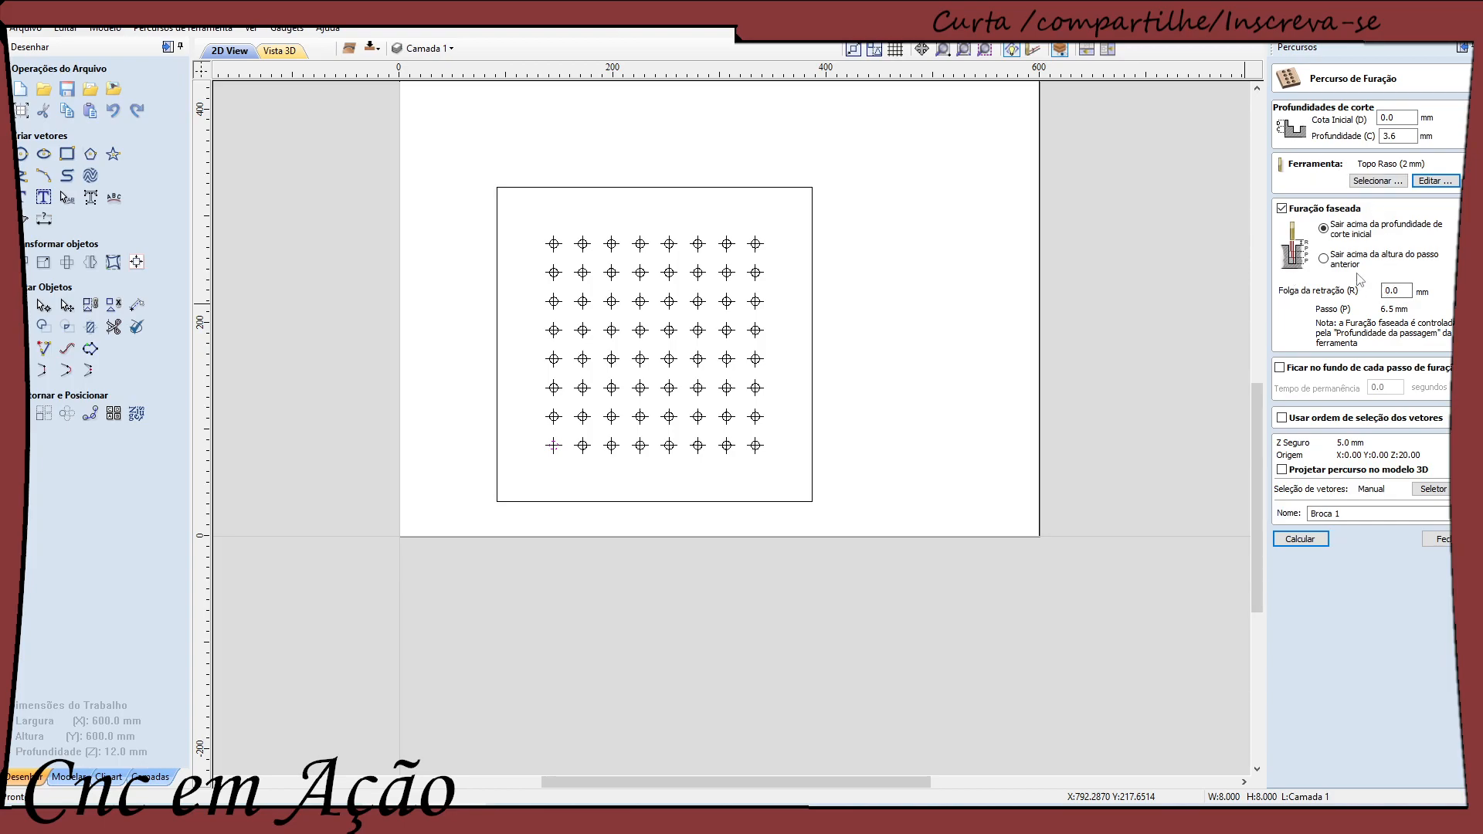
{"action": "left_click", "coordinate": [1324, 259]}
{"action": "left_click", "coordinate": [1399, 138]}
{"action": "left_click", "coordinate": [1282, 208]}
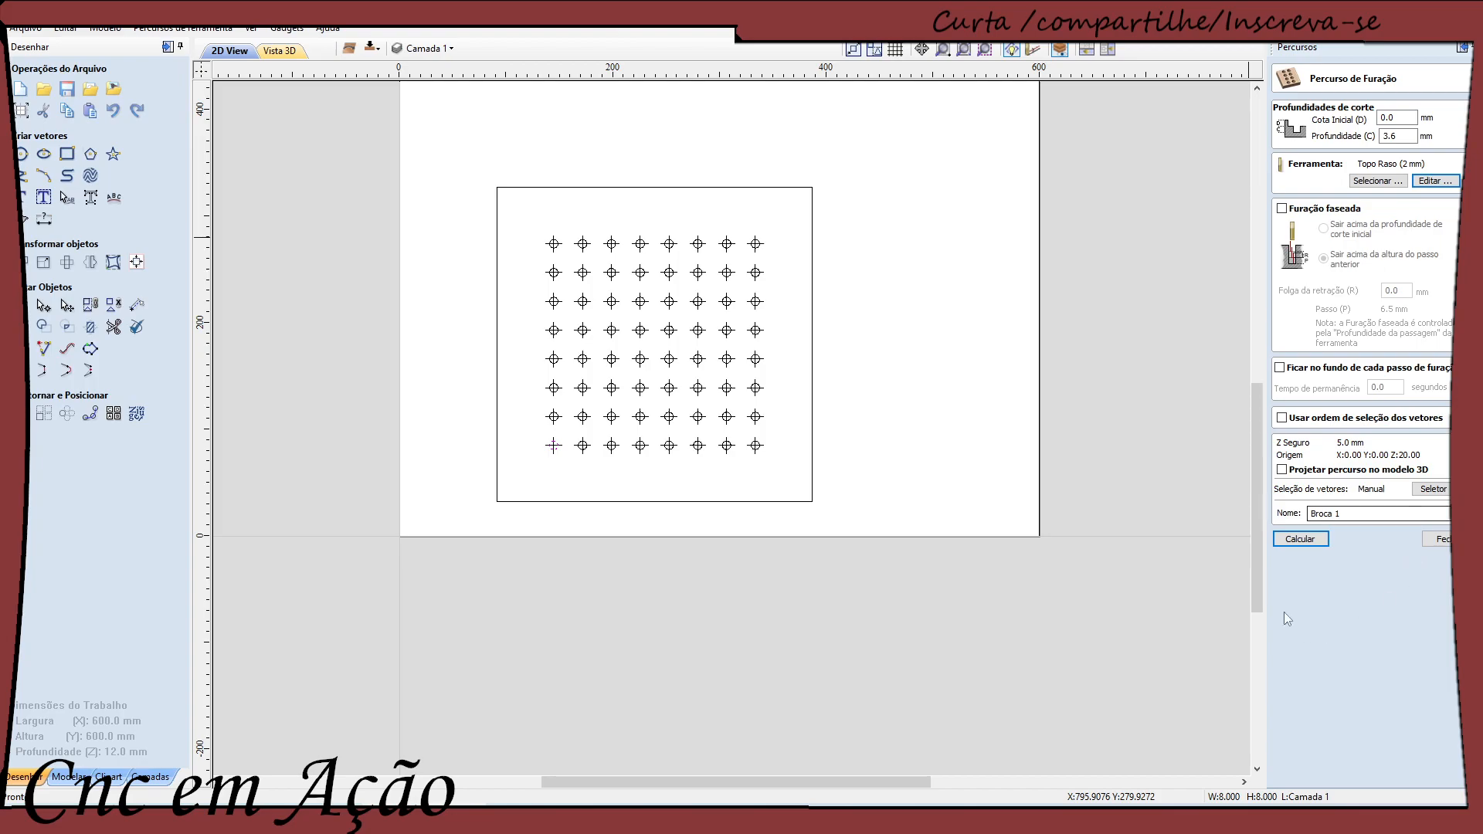
Calculate the drilling toolpath for the selected circle without peck drilling, and return to the 2D view
{"action": "left_click", "coordinate": [1302, 539]}
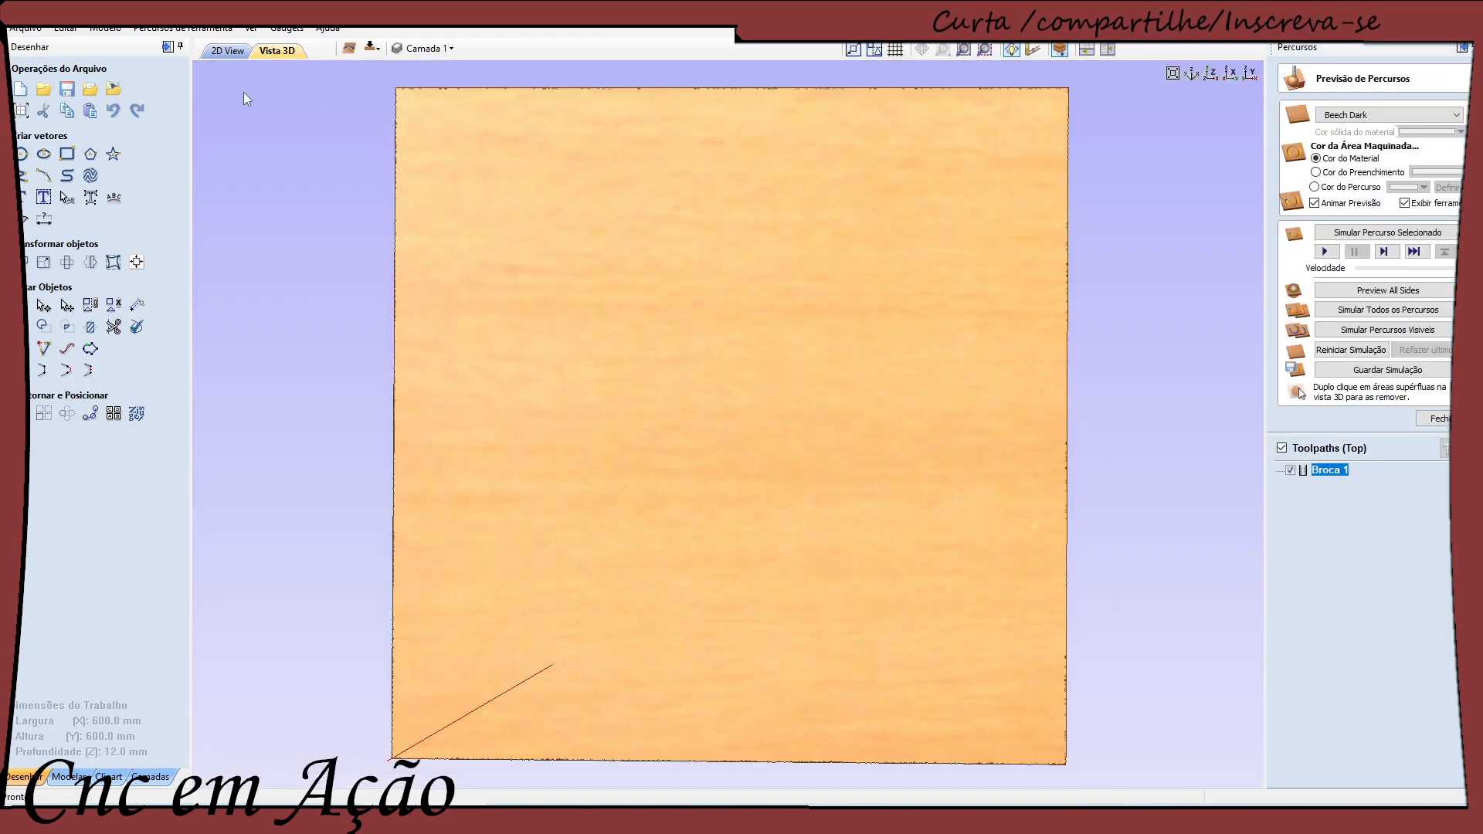
{"action": "left_click", "coordinate": [224, 51]}
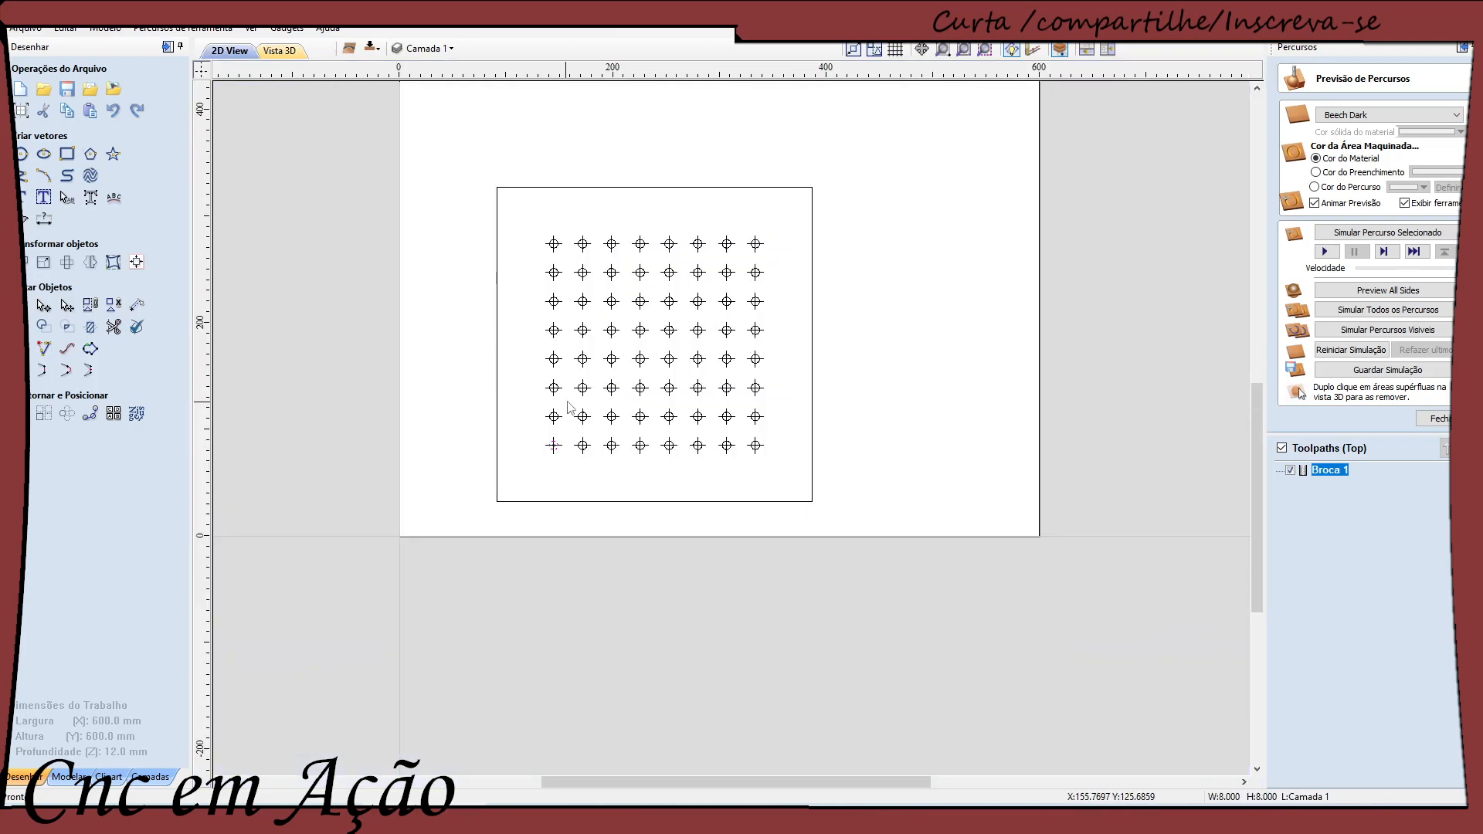
Try selecting all hole circles with their crosshair lines, and the surrounding square outline separately
{"action": "scroll", "coordinate": [566, 407], "scroll_direction": "up", "scroll_amount": 2}
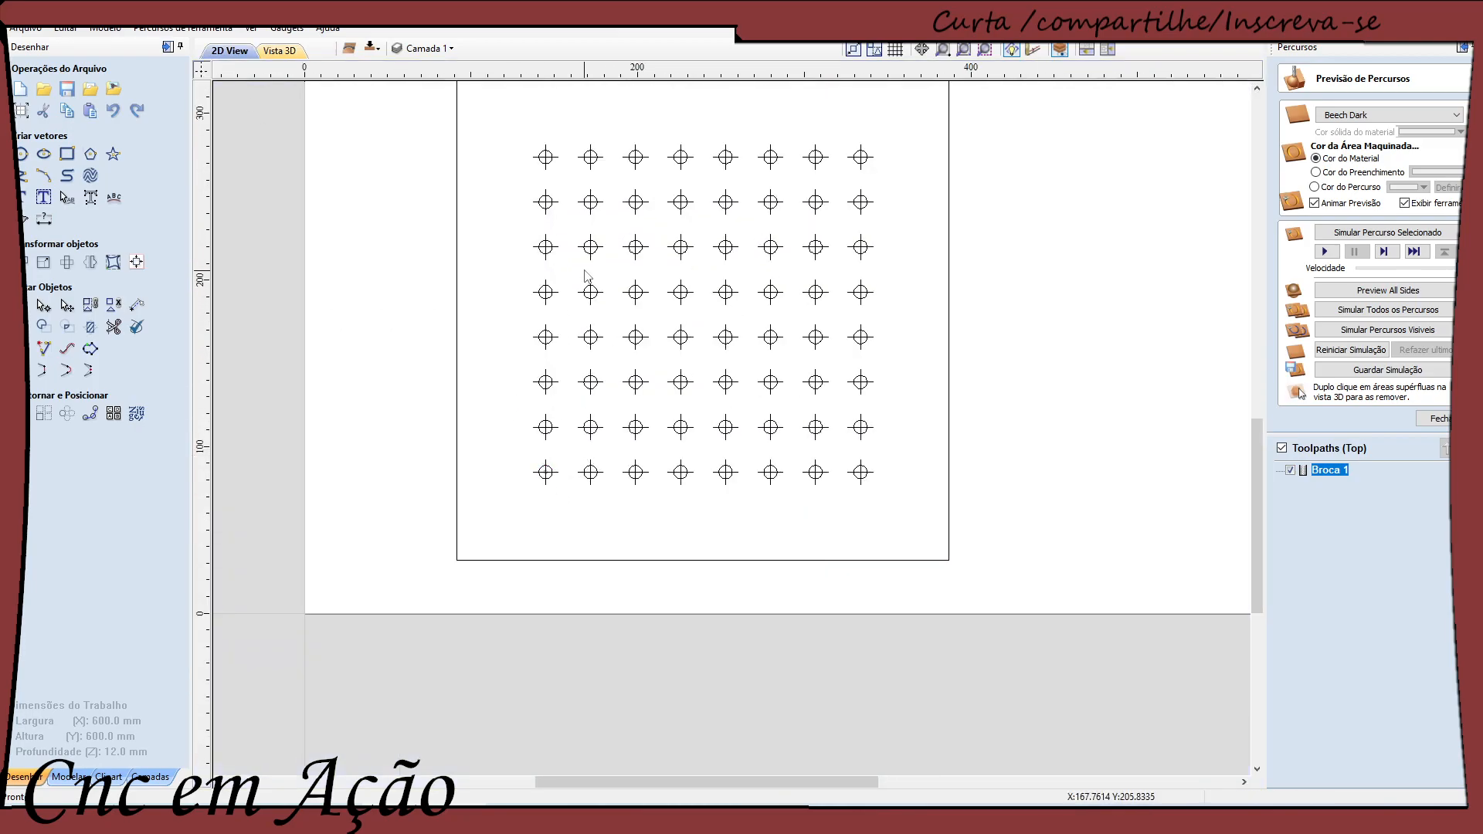
{"action": "left_click_drag", "start_coordinate": [495, 121], "coordinate": [913, 533]}
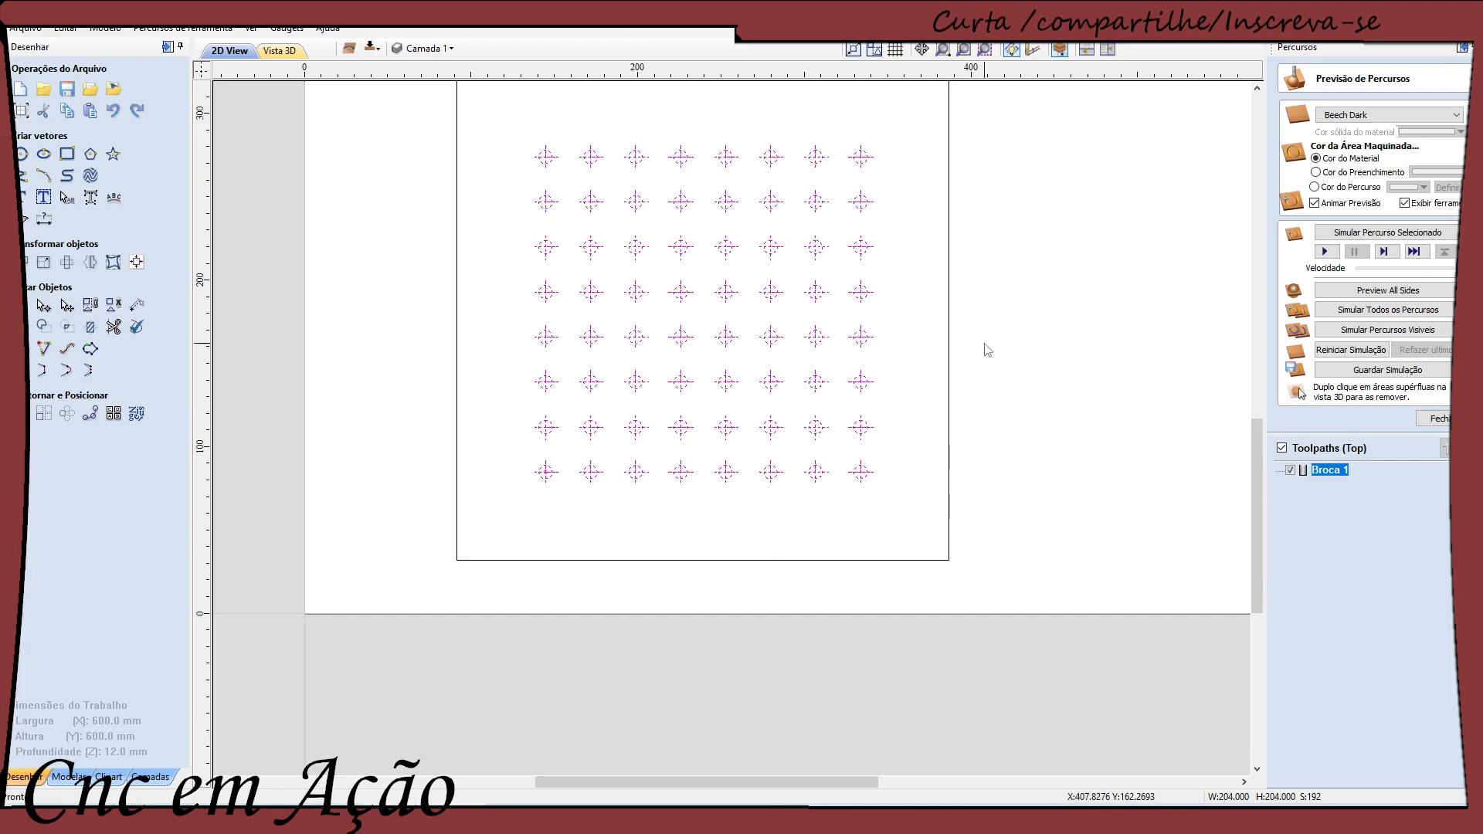
{"action": "left_click", "coordinate": [949, 409]}
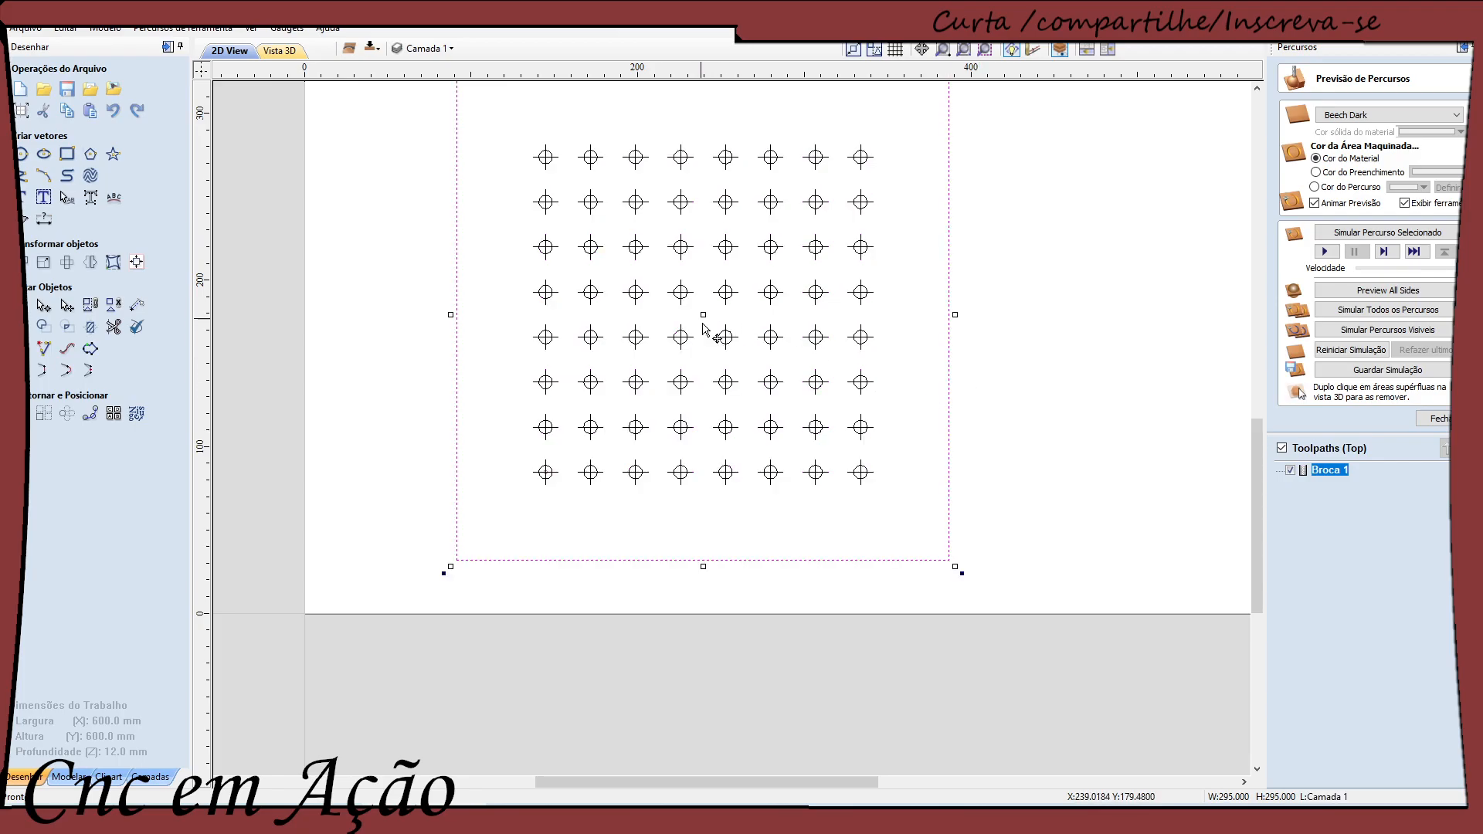
{"action": "left_click", "coordinate": [822, 653]}
{"action": "left_click_drag", "start_coordinate": [506, 122], "coordinate": [921, 526]}
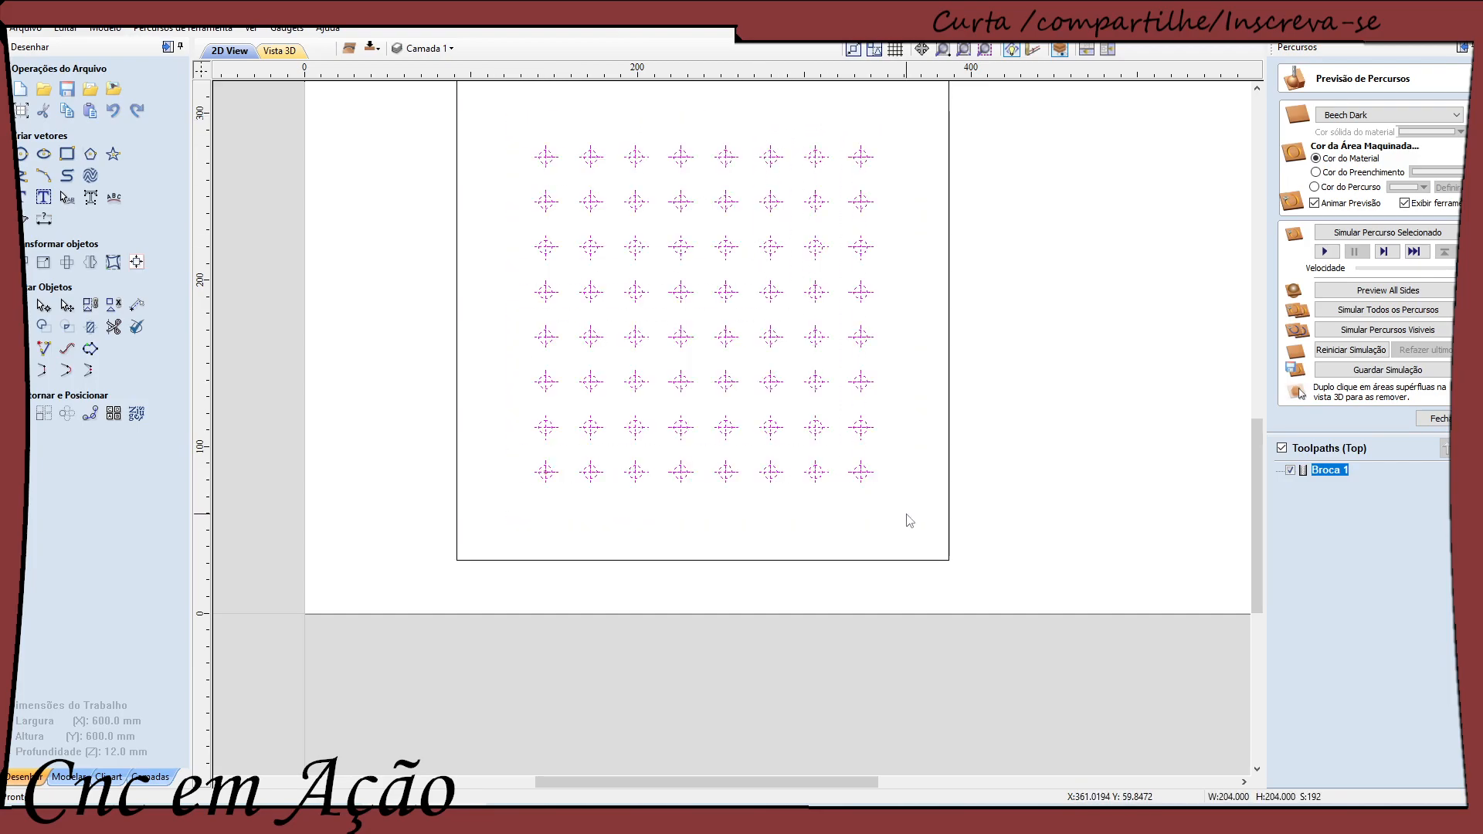
{"action": "left_click", "coordinate": [896, 491]}
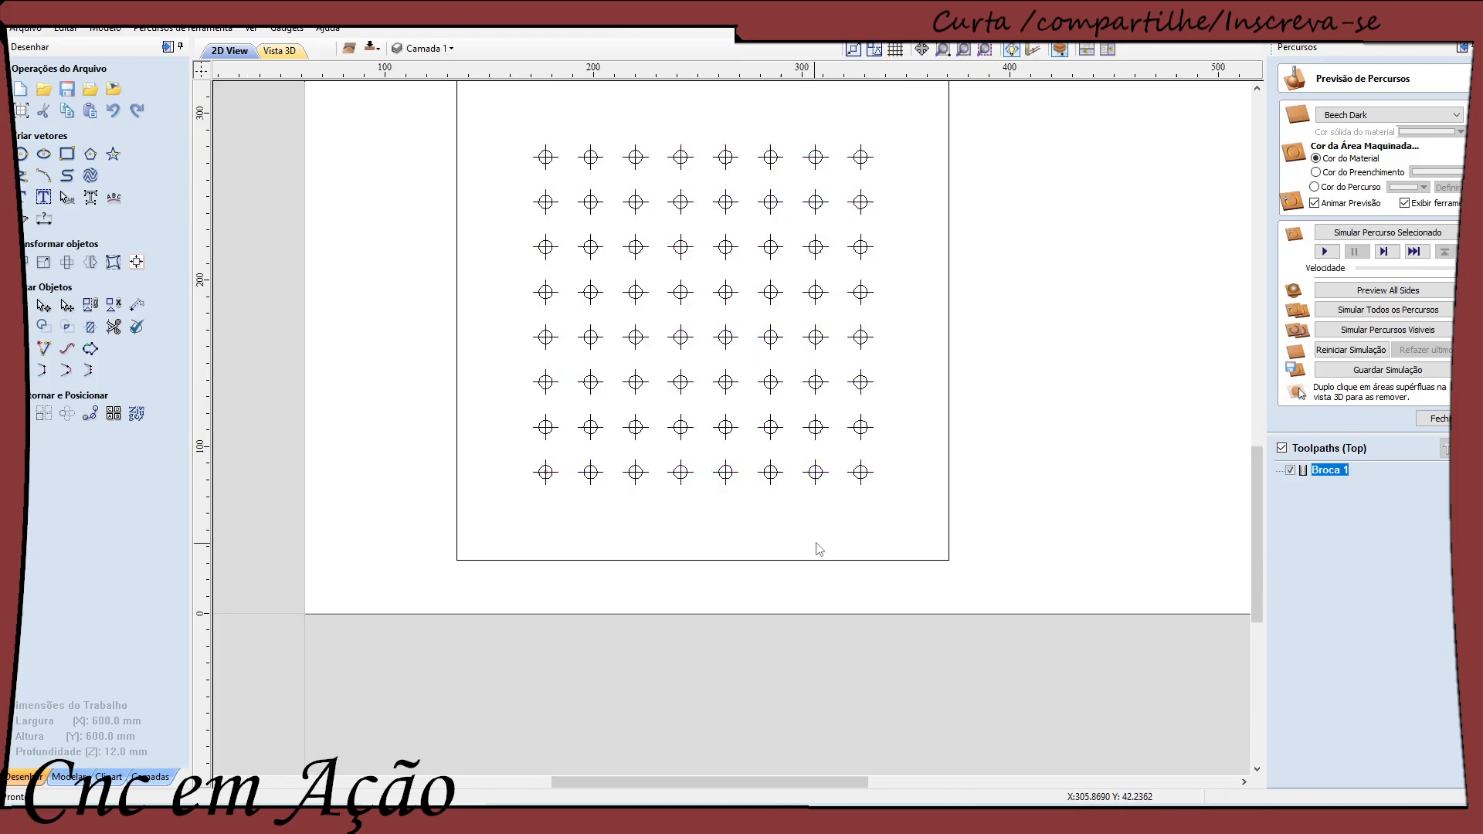
Try selecting the horizontal and vertical crosshair lines of the lower-right hole together
{"action": "scroll", "coordinate": [817, 549], "scroll_direction": "up", "scroll_amount": 3}
{"action": "scroll", "coordinate": [888, 417], "scroll_direction": "up", "scroll_amount": 1}
{"action": "left_click", "coordinate": [890, 373]}
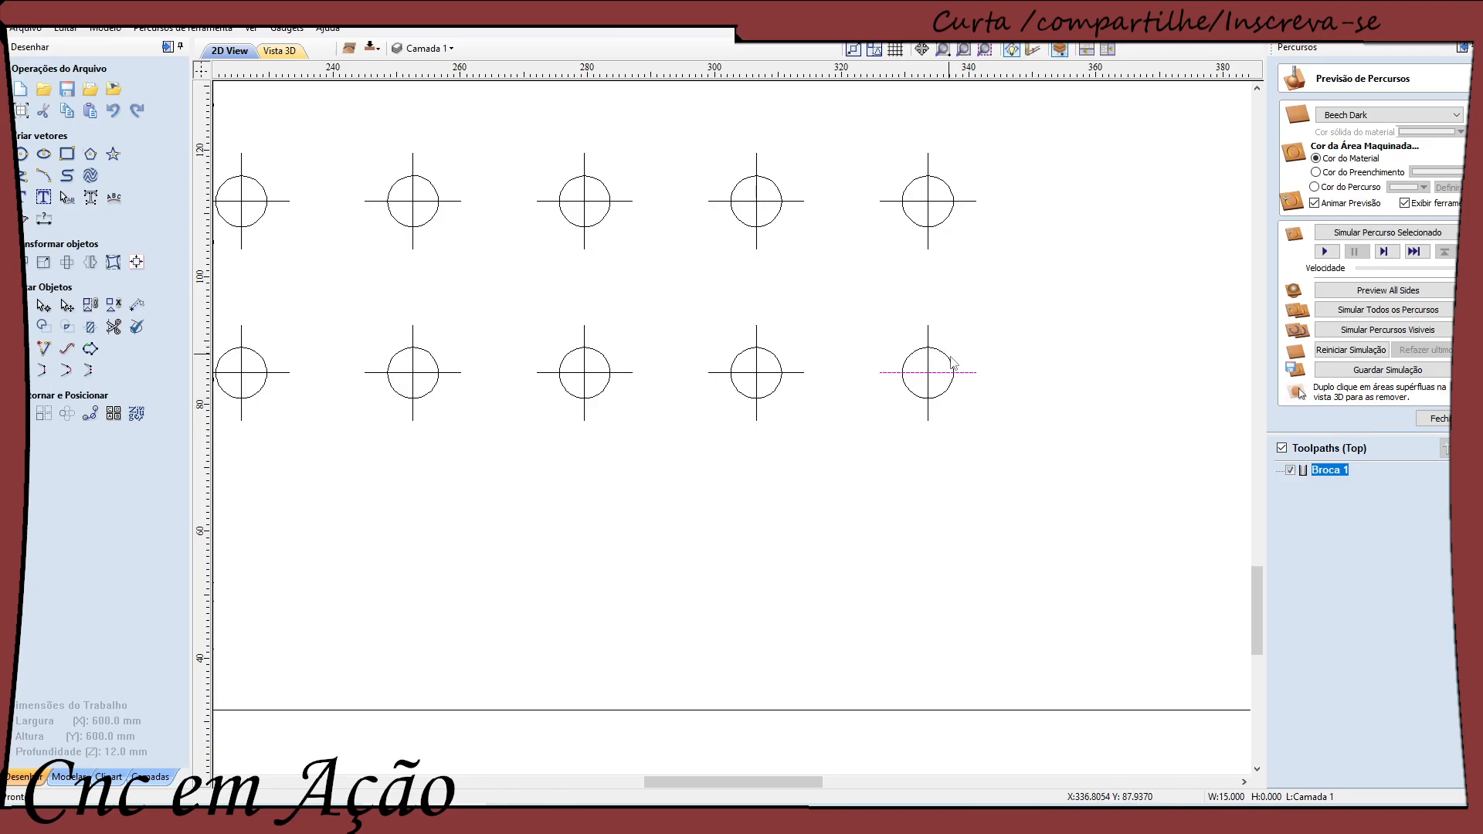
{"action": "left_click", "coordinate": [929, 335]}
{"action": "left_click", "coordinate": [886, 374]}
{"action": "left_click", "coordinate": [929, 339], "text": "shift"}
{"action": "scroll", "coordinate": [988, 383], "scroll_direction": "down", "scroll_amount": 3}
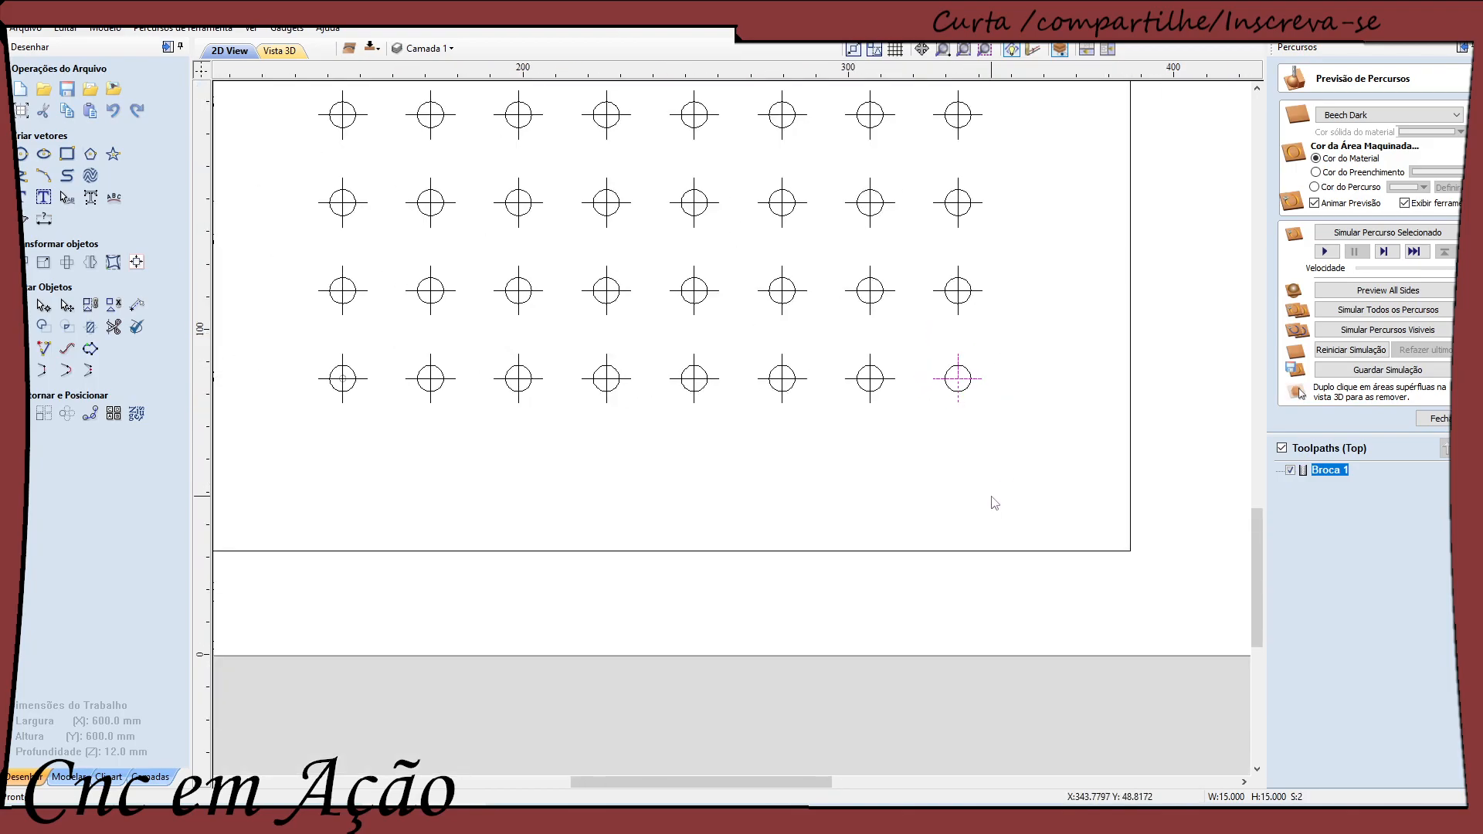
{"action": "left_click", "coordinate": [991, 503]}
Select all hole circles and crosshair lines inside the square outline, and reopen the existing drilling toolpath for editing
{"action": "scroll", "coordinate": [985, 505], "scroll_direction": "down", "scroll_amount": 2}
{"action": "scroll", "coordinate": [986, 509], "scroll_direction": "down", "scroll_amount": 1}
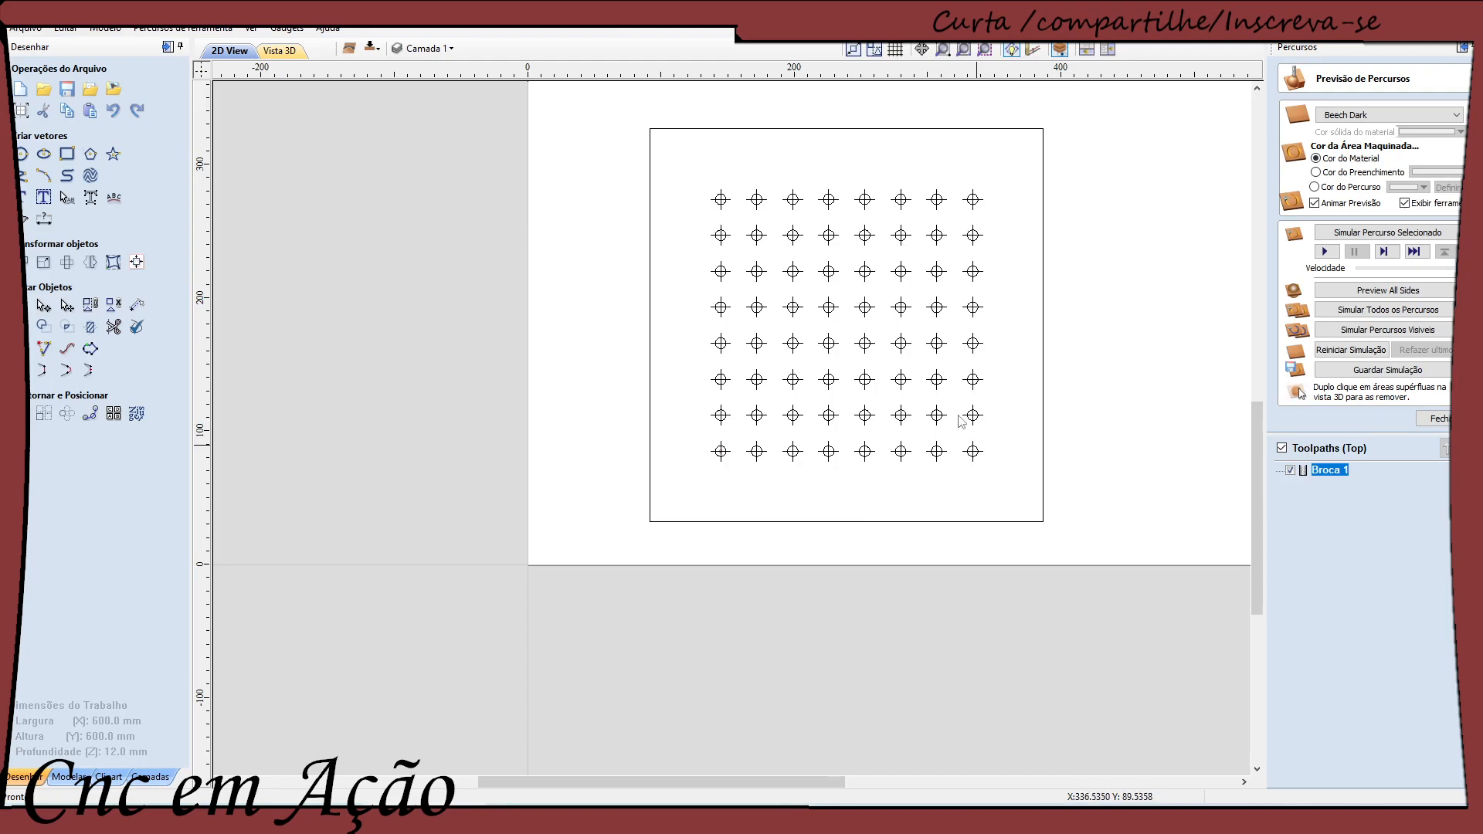
{"action": "left_click_drag", "start_coordinate": [687, 169], "coordinate": [1025, 494]}
{"action": "left_click_drag", "start_coordinate": [1023, 492], "coordinate": [1023, 496]}
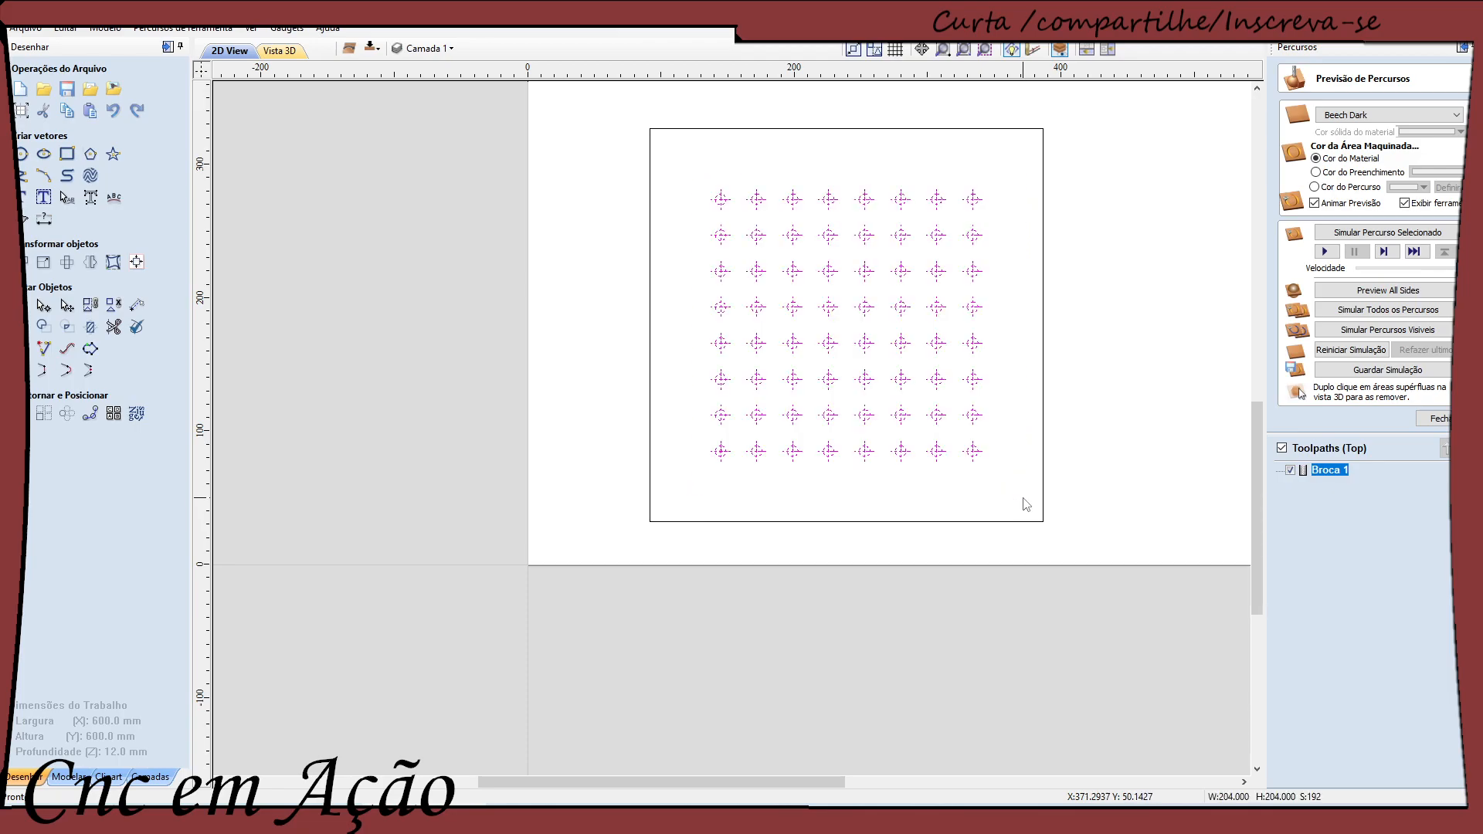
{"action": "double_click", "coordinate": [1326, 465]}
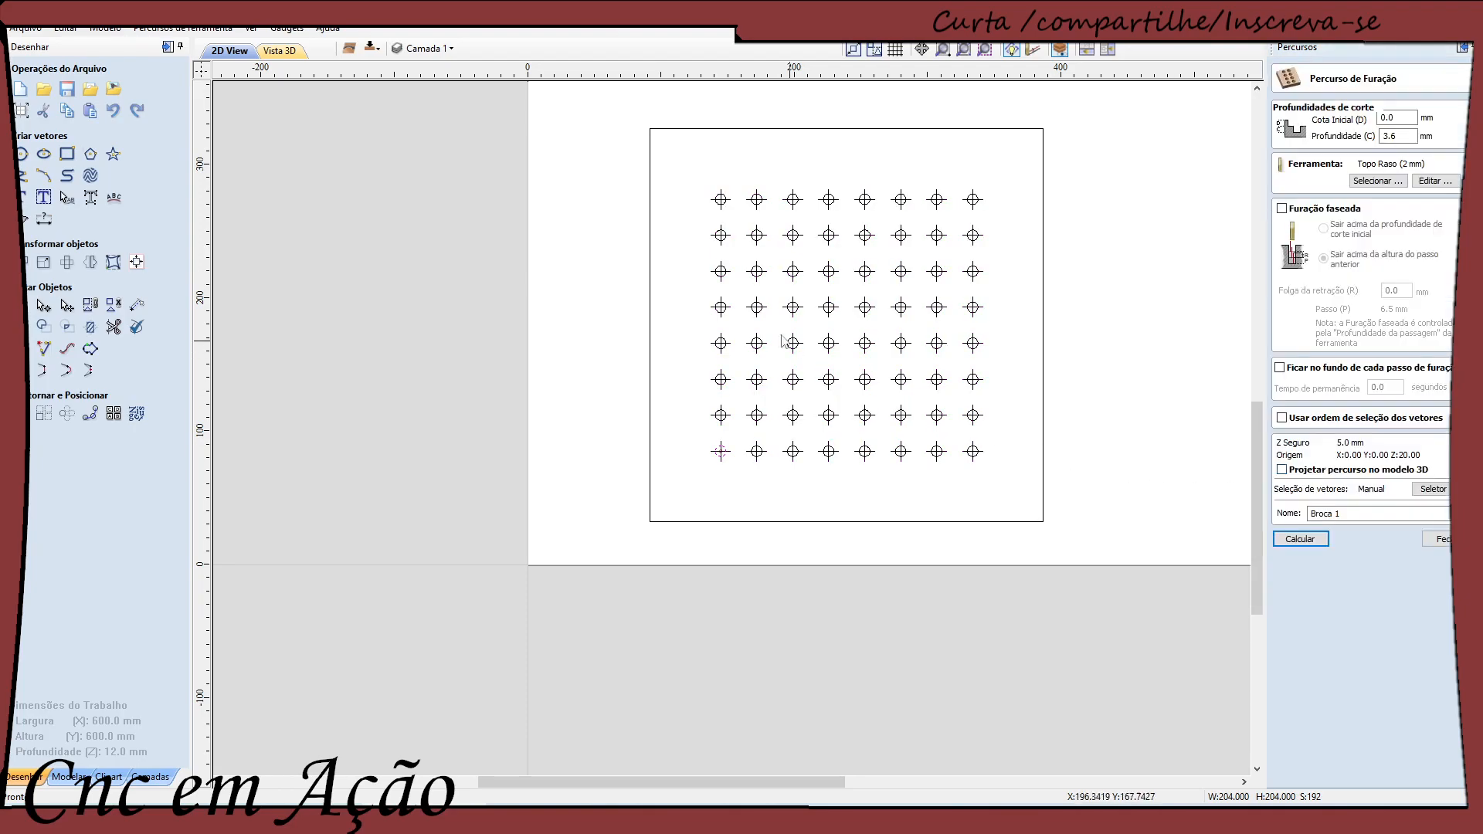
Select all hole circles and crosshair lines inside the square outline and calculate the drilling toolpath, accepting that open vectors are ignored
{"action": "left_click_drag", "start_coordinate": [690, 170], "coordinate": [1007, 487]}
{"action": "left_click", "coordinate": [1299, 538]}
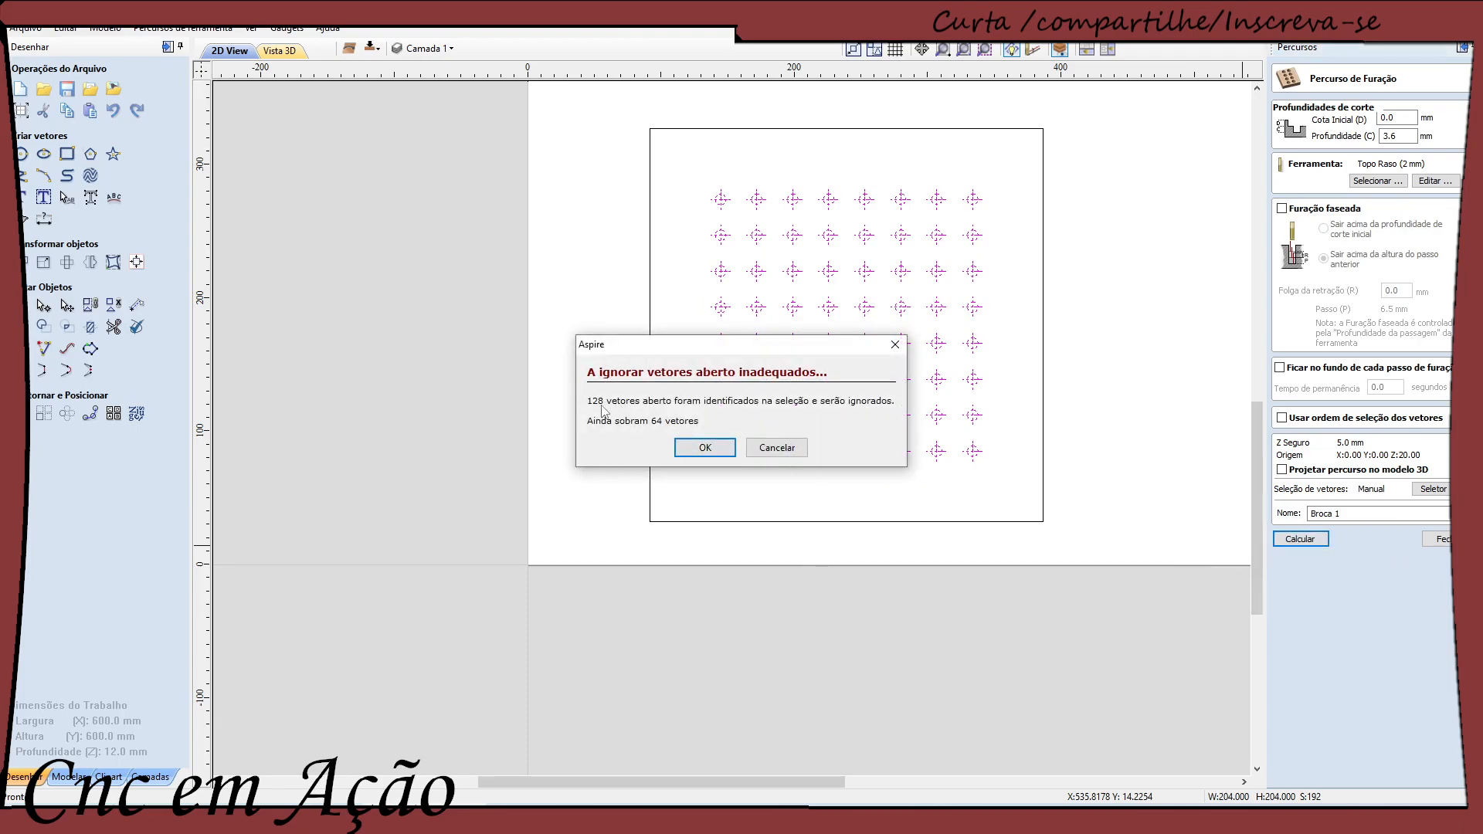
{"action": "left_click_drag", "start_coordinate": [734, 343], "coordinate": [445, 310]}
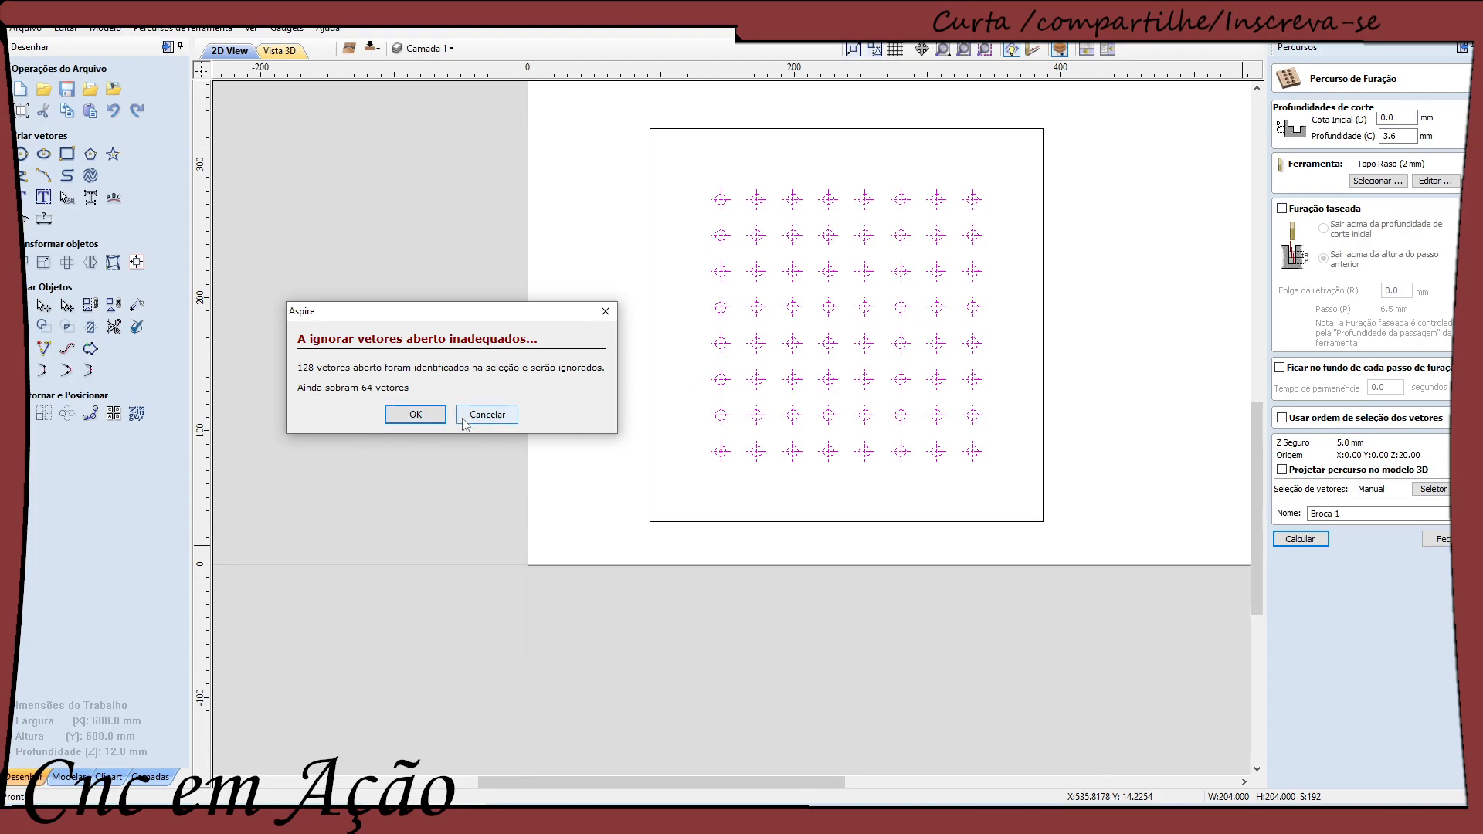
{"action": "left_click", "coordinate": [415, 414]}
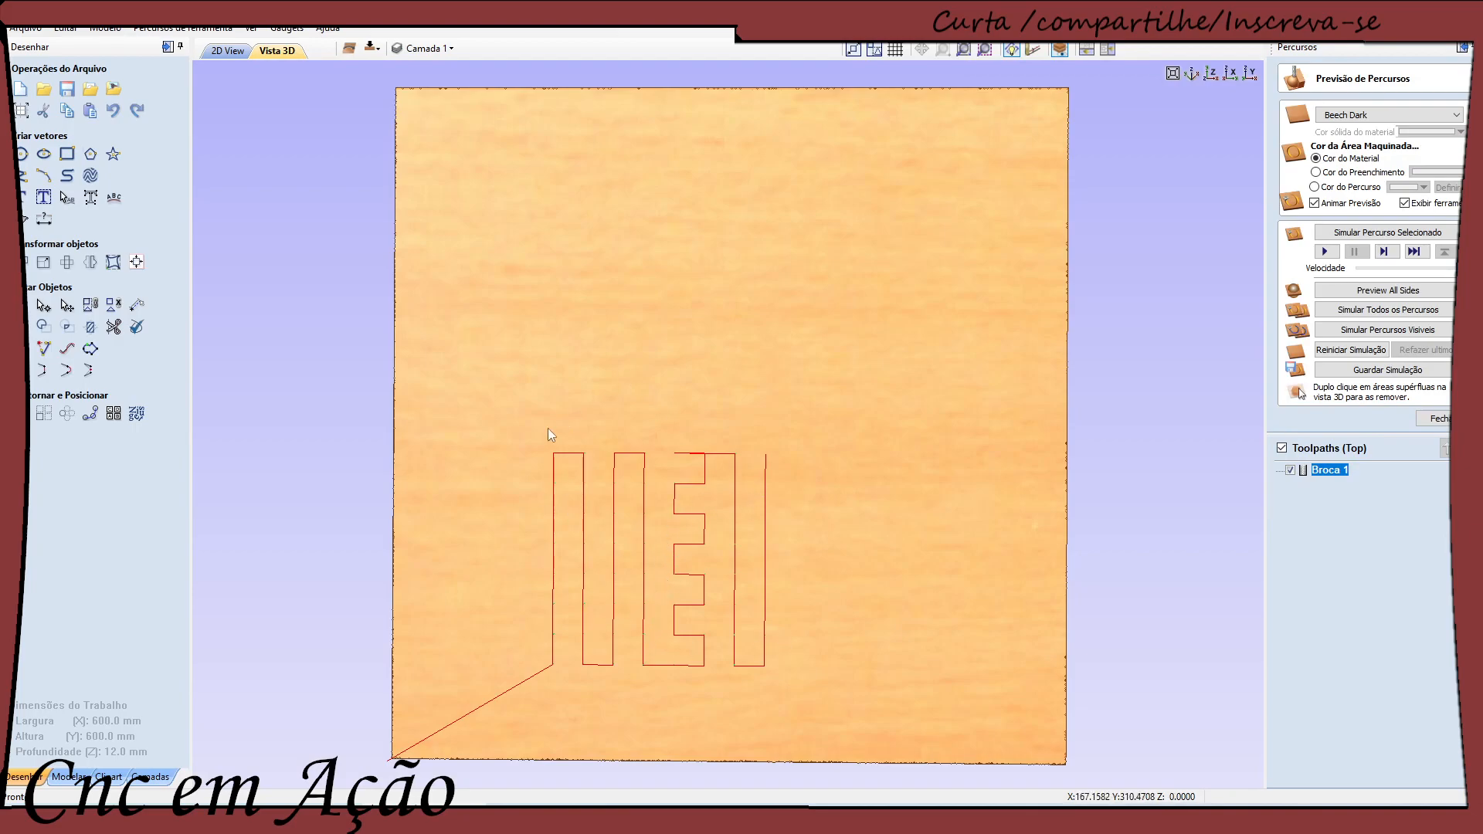
Return to the 2D view and examine one hole's circle and crosshair lines up close
{"action": "left_click", "coordinate": [232, 53]}
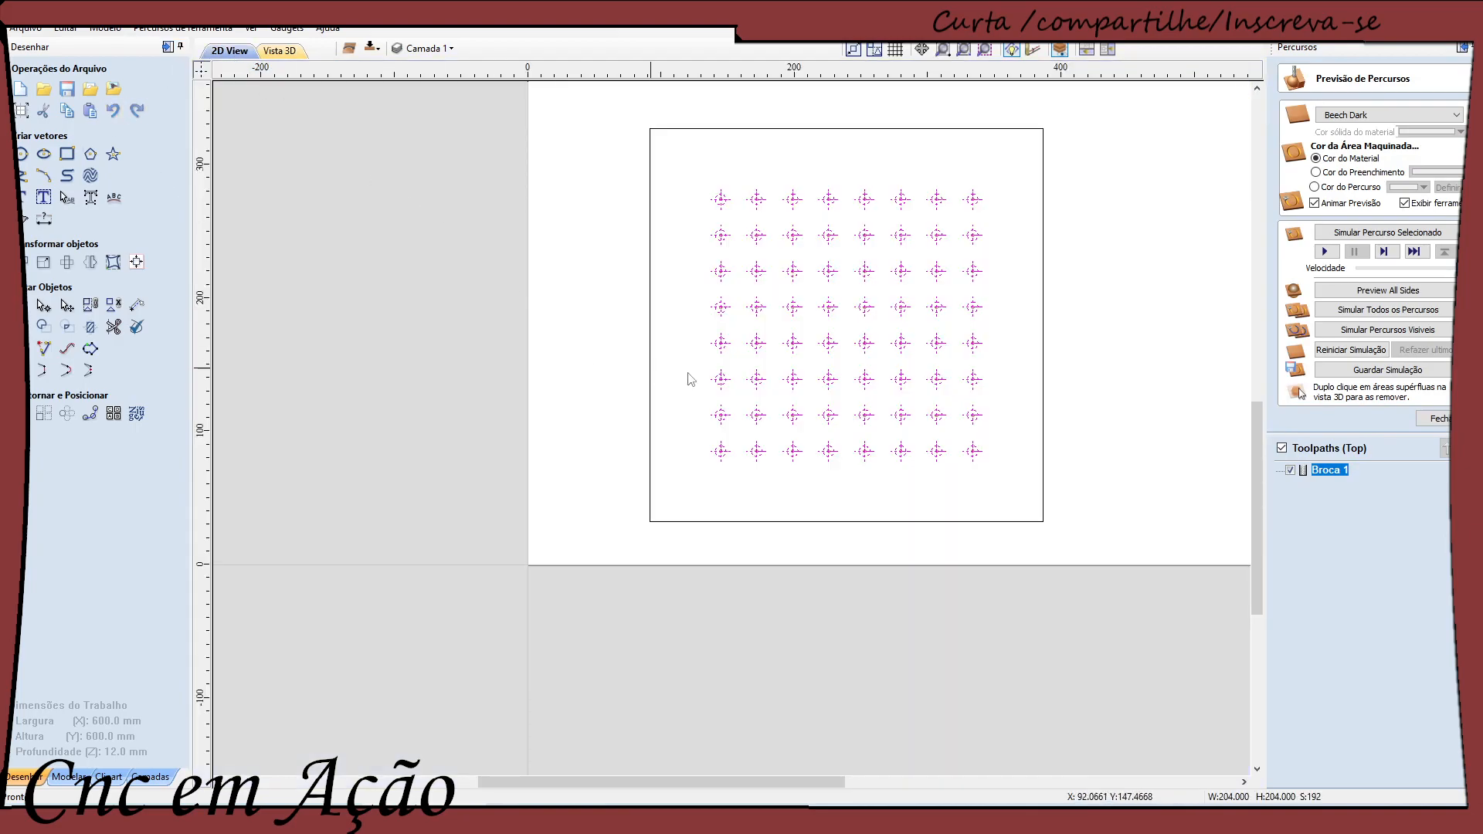
{"action": "scroll", "coordinate": [671, 374], "scroll_direction": "up", "scroll_amount": 5}
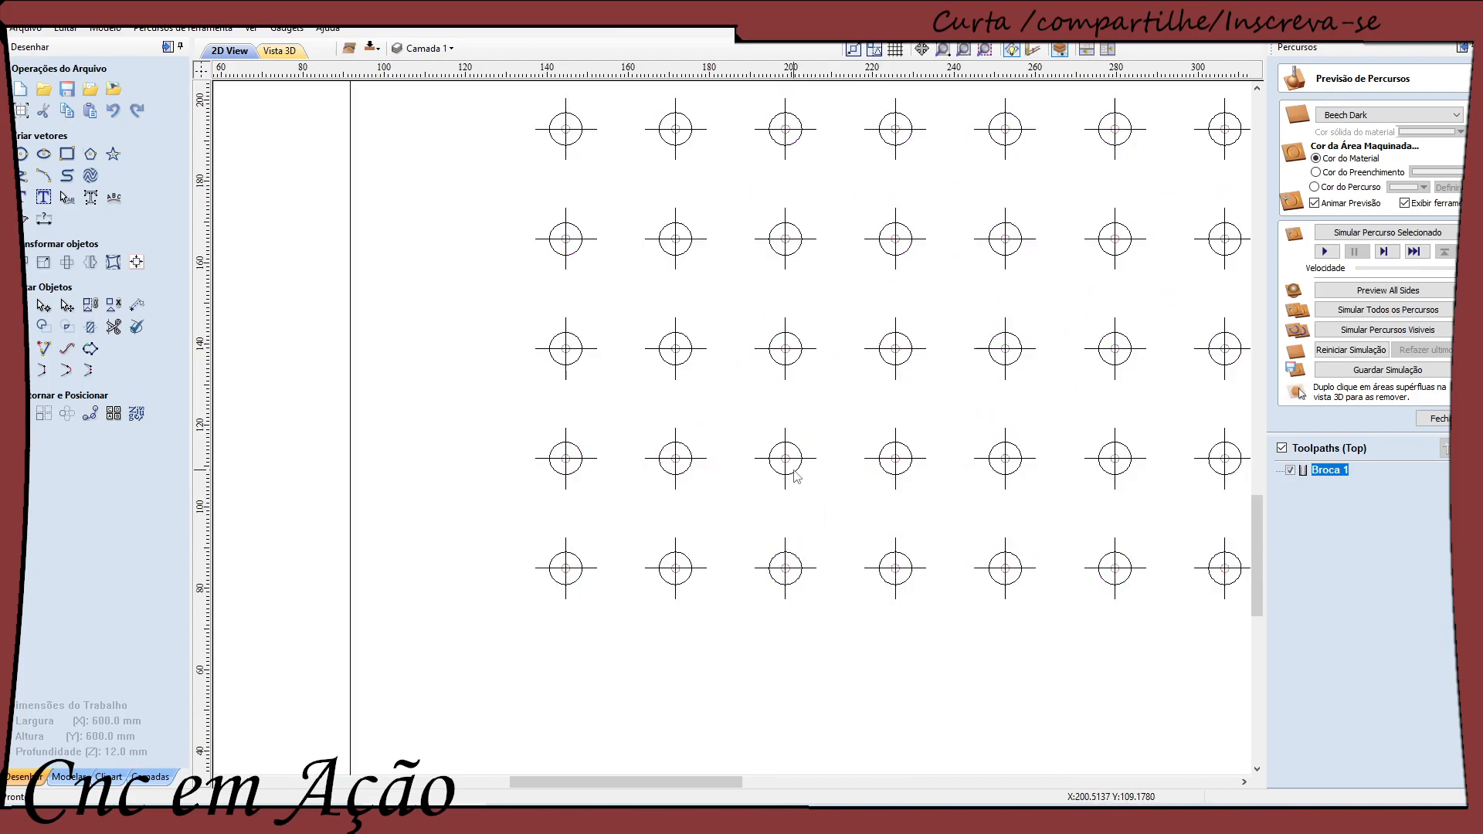
{"action": "scroll", "coordinate": [803, 475], "scroll_direction": "up", "scroll_amount": 5}
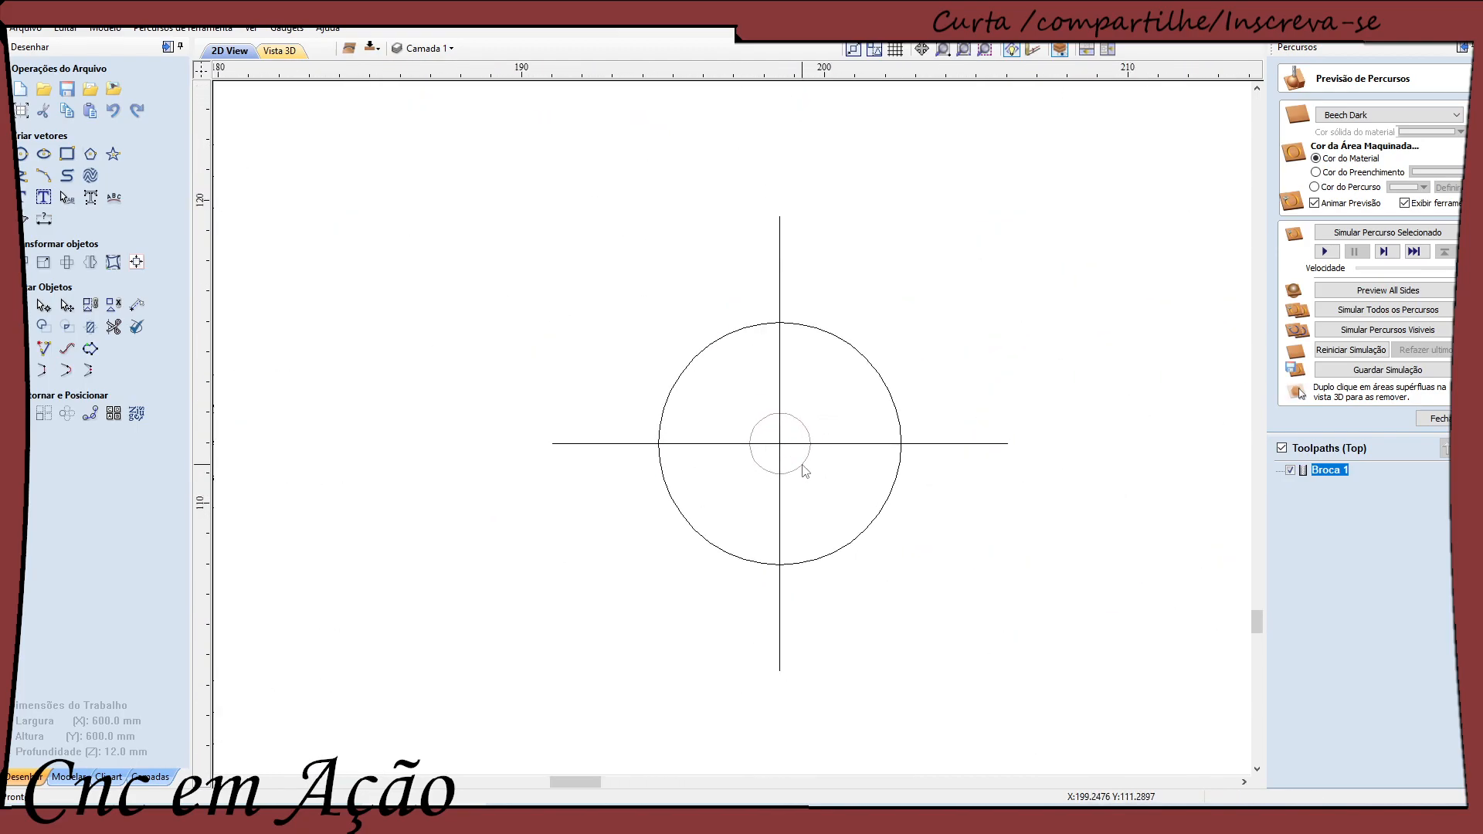
{"action": "scroll", "coordinate": [803, 471], "scroll_direction": "down", "scroll_amount": 6}
{"action": "scroll", "coordinate": [1082, 541], "scroll_direction": "up", "scroll_amount": 1}
{"action": "scroll", "coordinate": [1212, 502], "scroll_direction": "down", "scroll_amount": 2}
{"action": "scroll", "coordinate": [1211, 501], "scroll_direction": "up", "scroll_amount": 1}
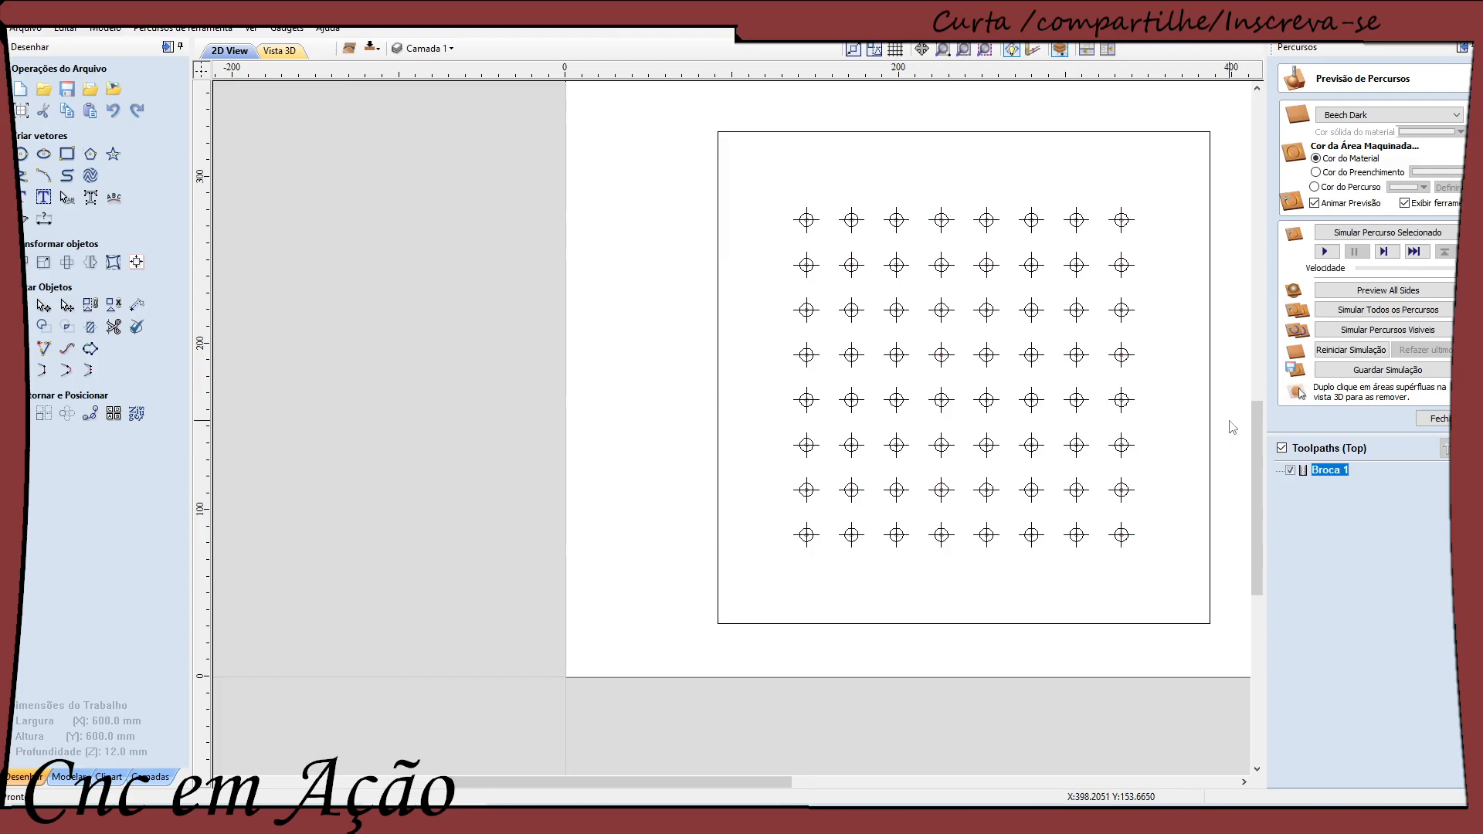
Reopen the drilling toolpath Broca 1 and set its cut depth to 16 mm
{"action": "double_click", "coordinate": [1330, 470]}
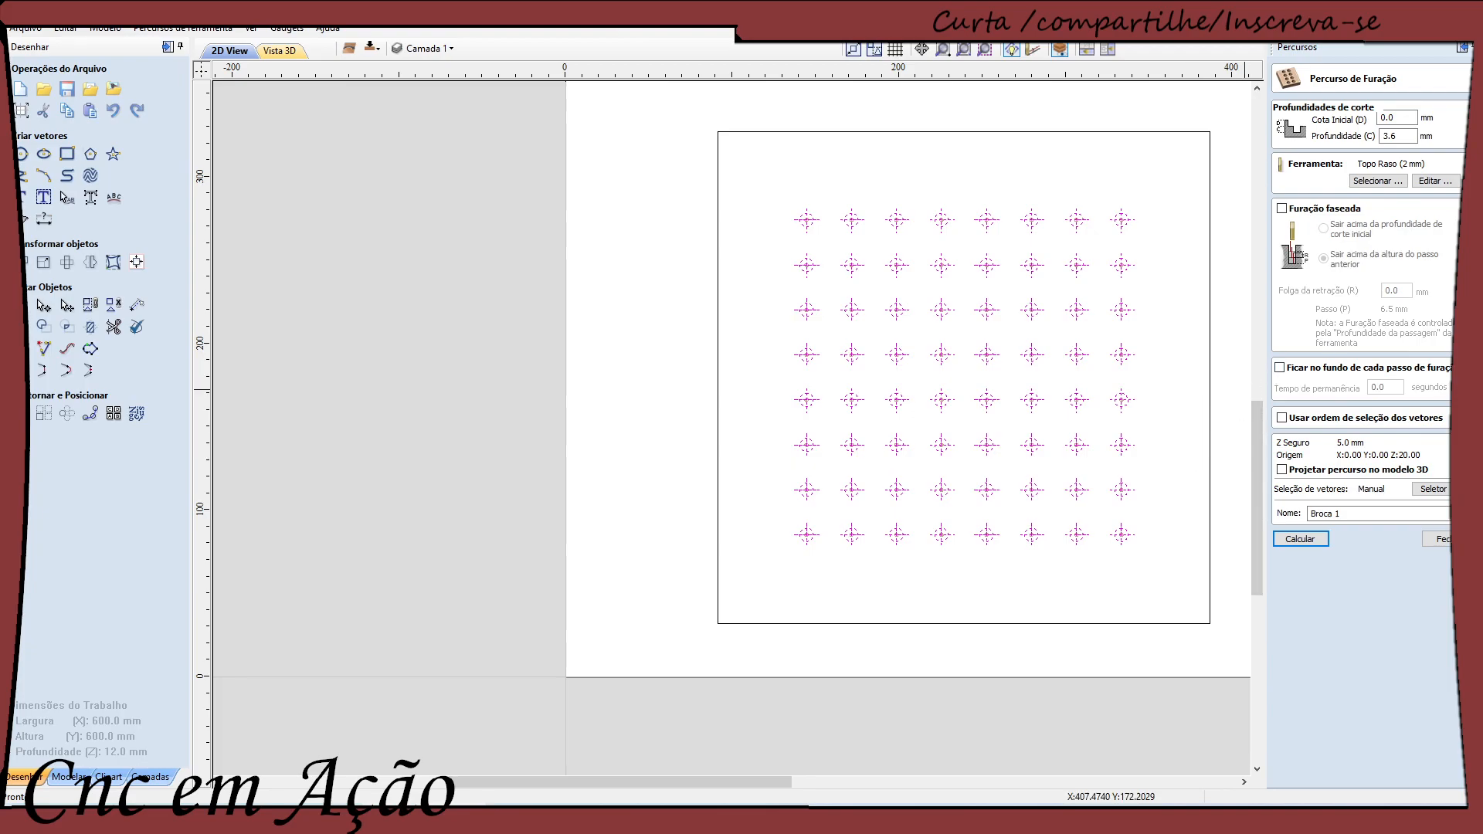
{"action": "left_click_drag", "start_coordinate": [1407, 137], "coordinate": [1356, 140]}
Edit the 2 mm drilling tool: pass depth 5 mm, spindle speed 200 r.p.m. and plunge rate 50 mm/min
{"action": "left_click", "coordinate": [1431, 181]}
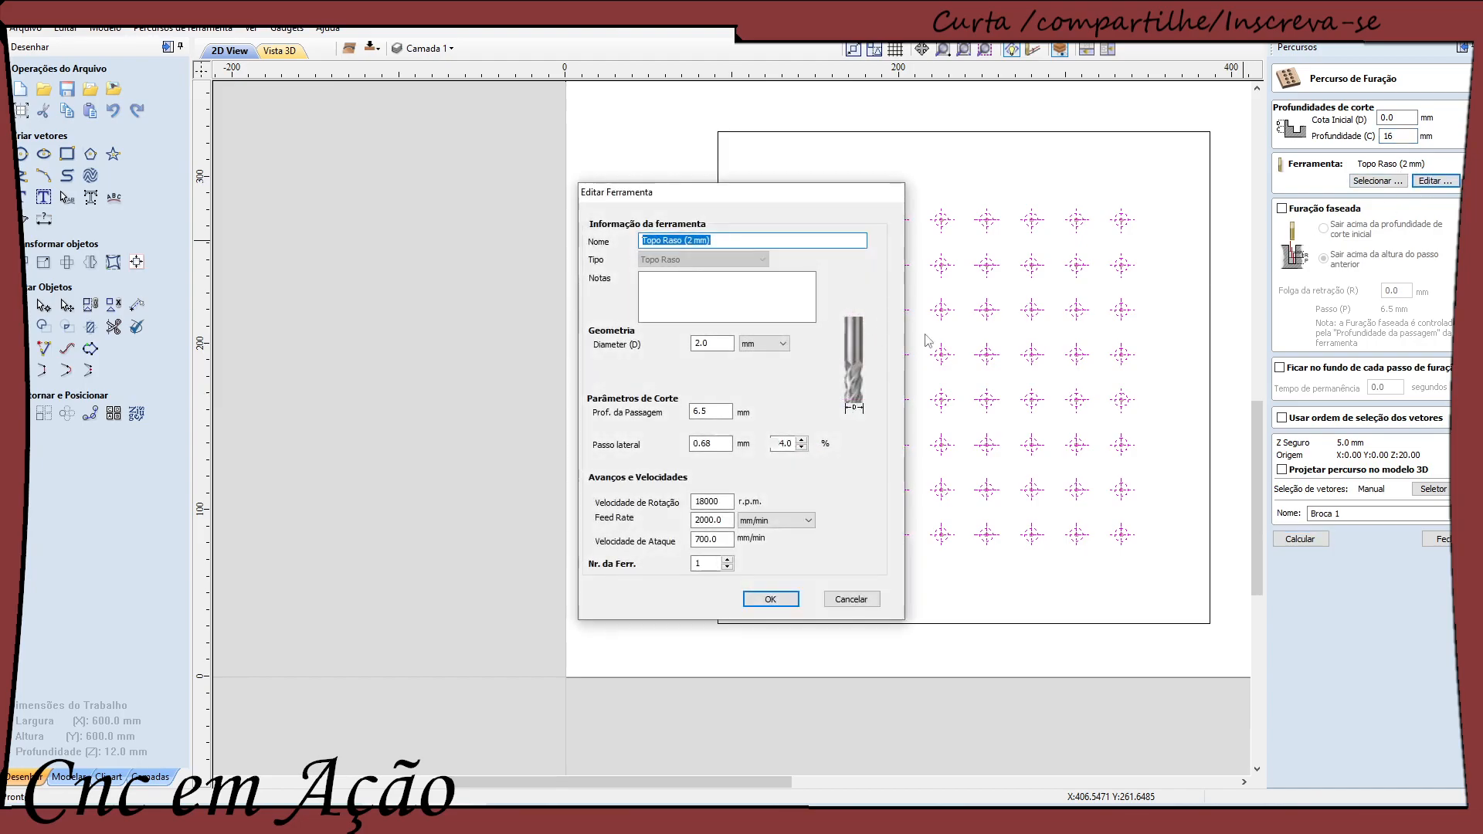
{"action": "left_click_drag", "start_coordinate": [830, 200], "coordinate": [1022, 100]}
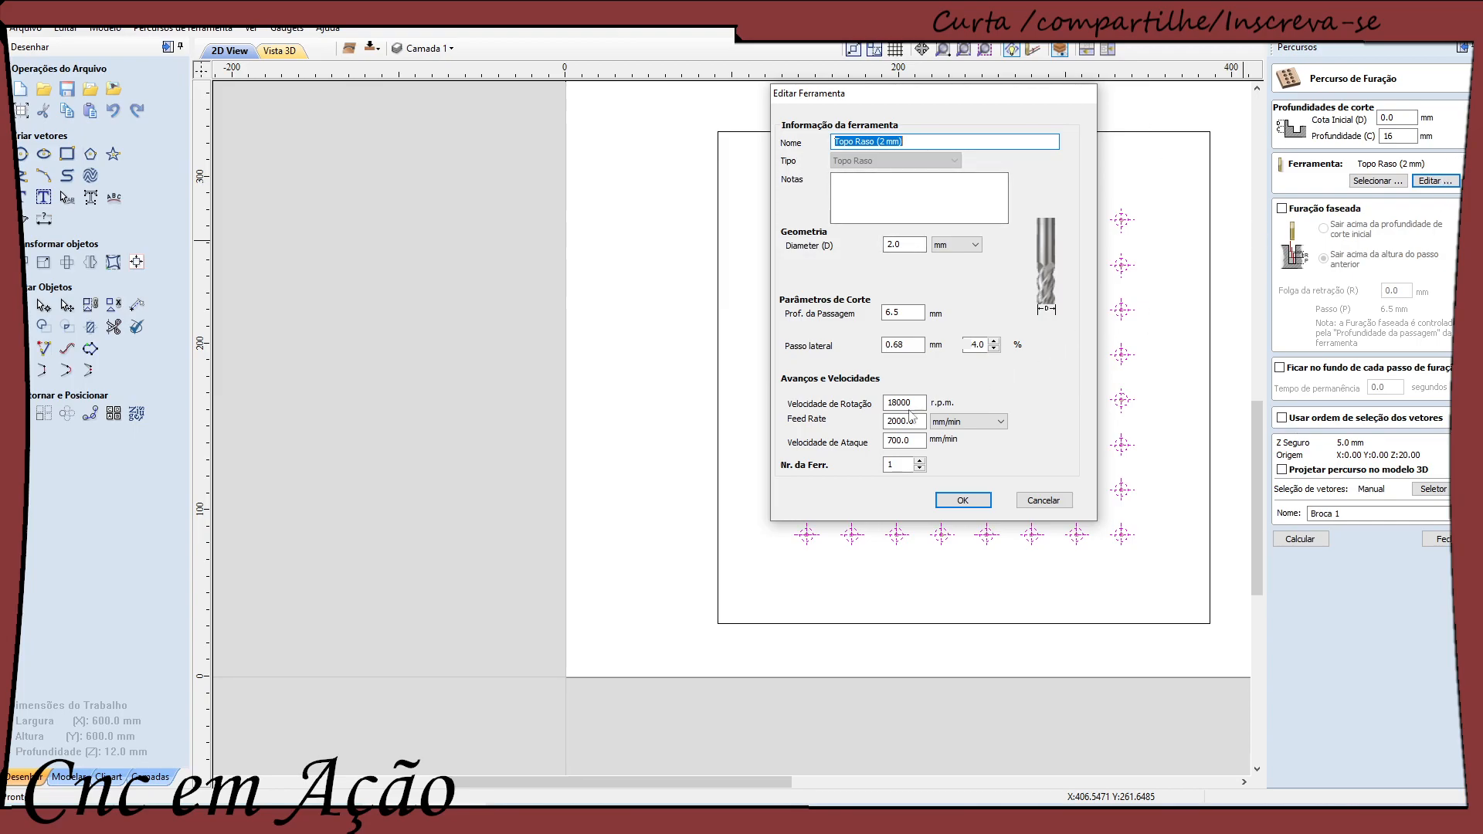
{"action": "left_click_drag", "start_coordinate": [905, 312], "coordinate": [847, 324]}
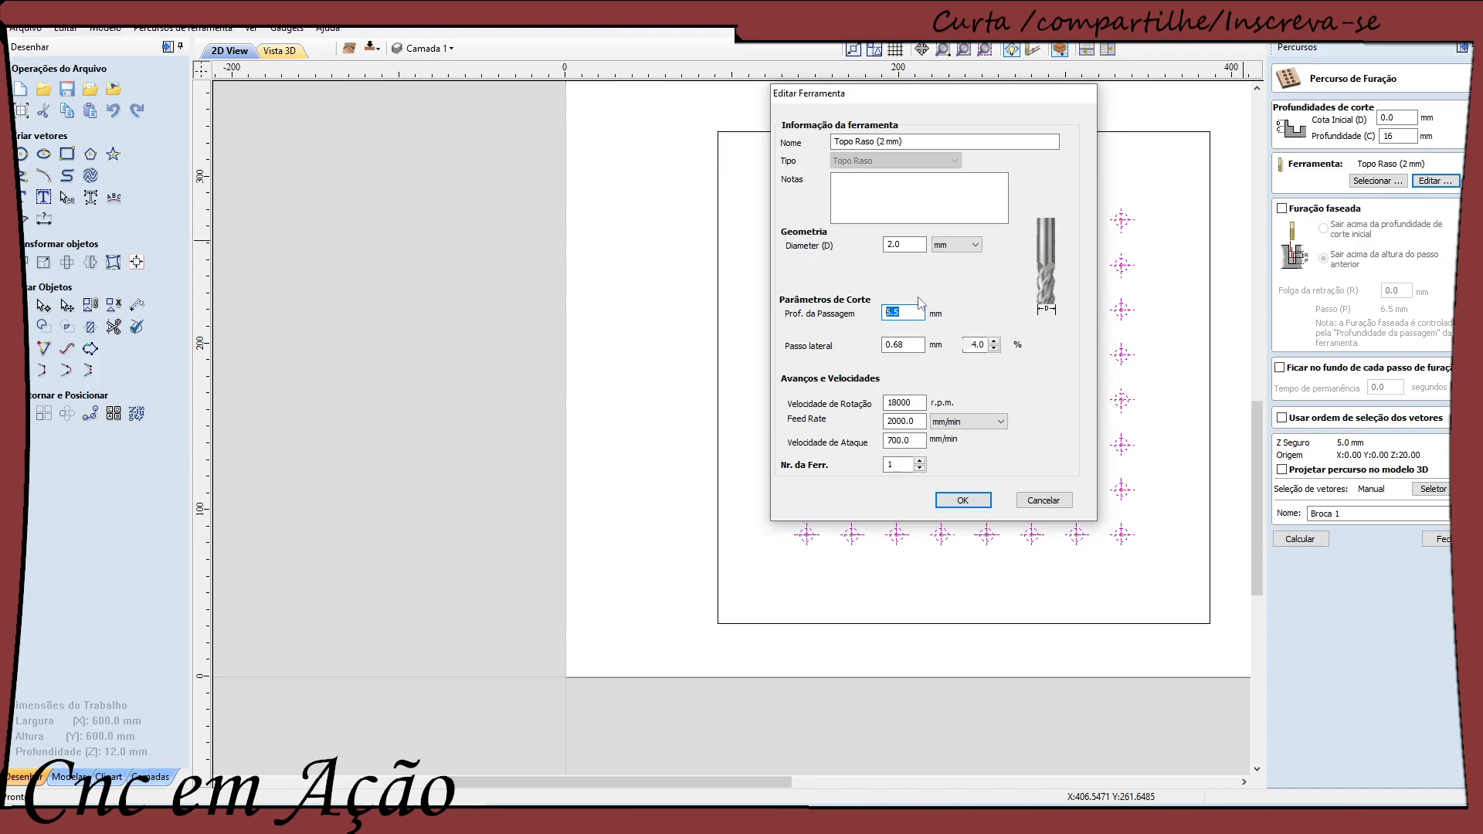
{"action": "type", "text": "5"}
{"action": "double_click", "coordinate": [897, 404]}
{"action": "type", "text": "200"}
{"action": "left_click_drag", "start_coordinate": [915, 439], "coordinate": [870, 450]}
{"action": "type", "text": "50"}
{"action": "left_click", "coordinate": [970, 503]}
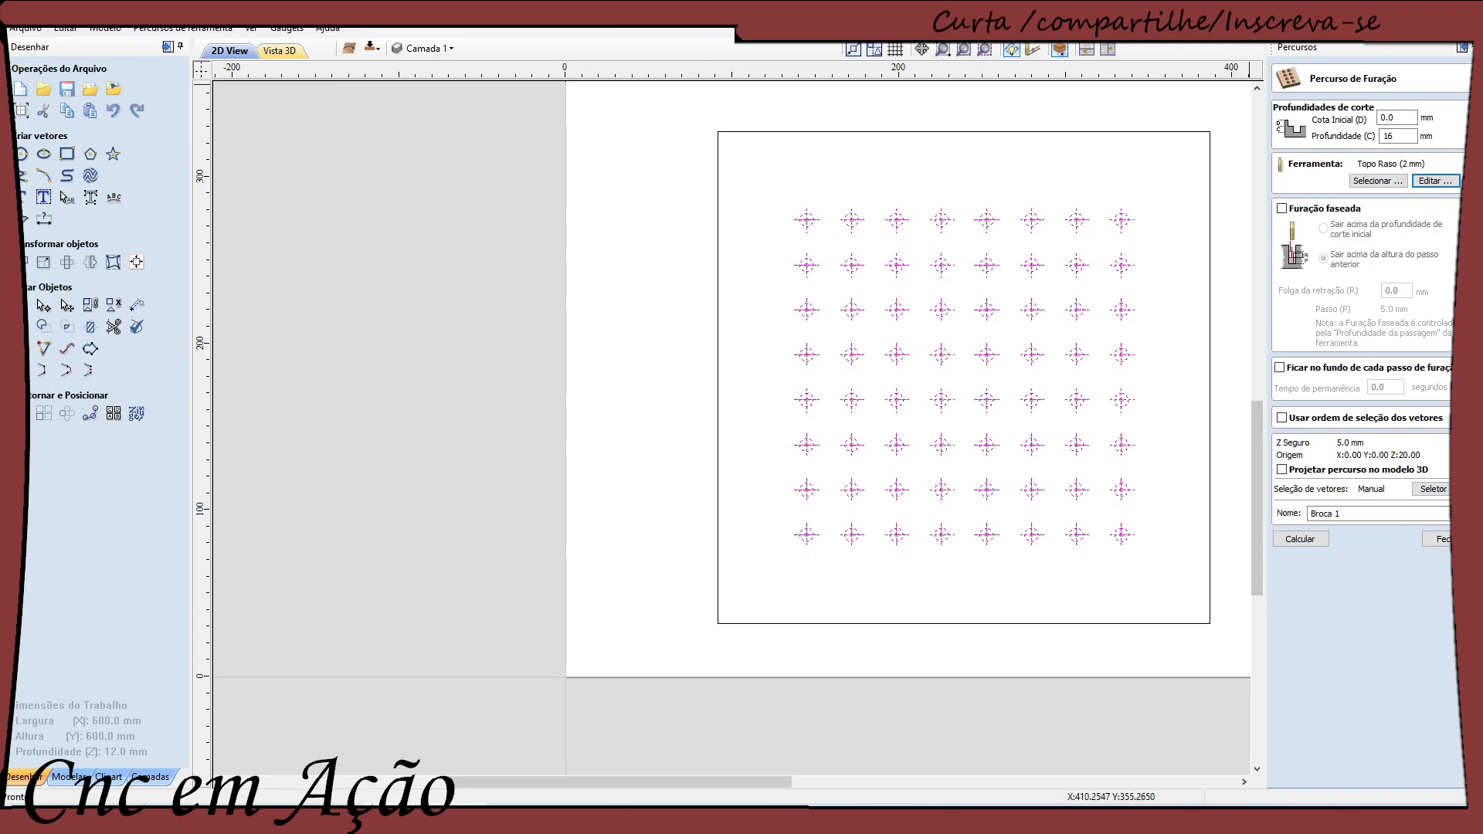
Enable peck drilling with retraction above the previous pass height, and calculate the toolpath, accepting the cut through the material
{"action": "left_click", "coordinate": [1282, 208]}
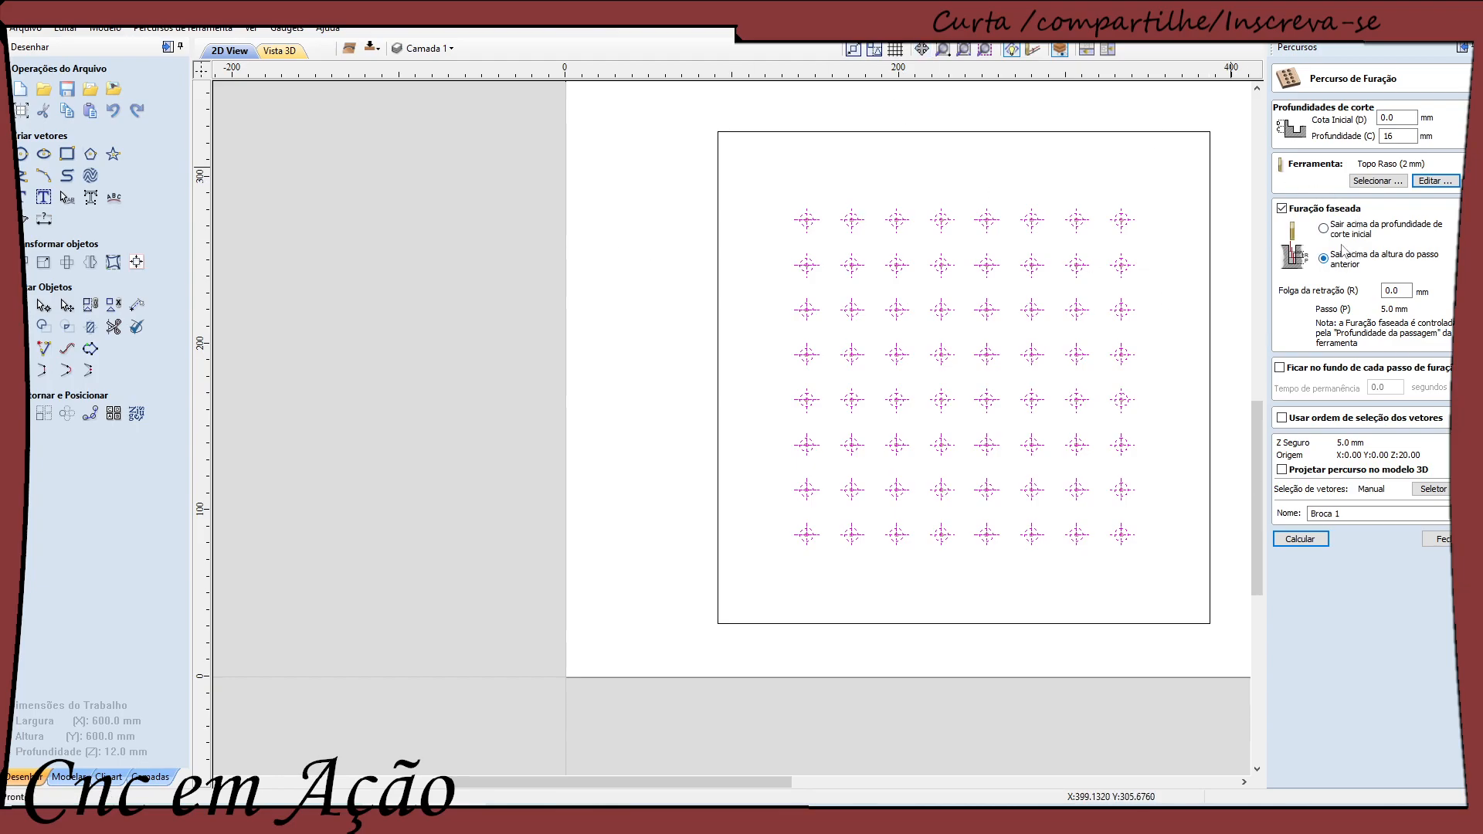
{"action": "left_click", "coordinate": [1322, 228]}
{"action": "left_click", "coordinate": [1325, 260]}
{"action": "left_click", "coordinate": [1300, 538]}
{"action": "left_click", "coordinate": [730, 448]}
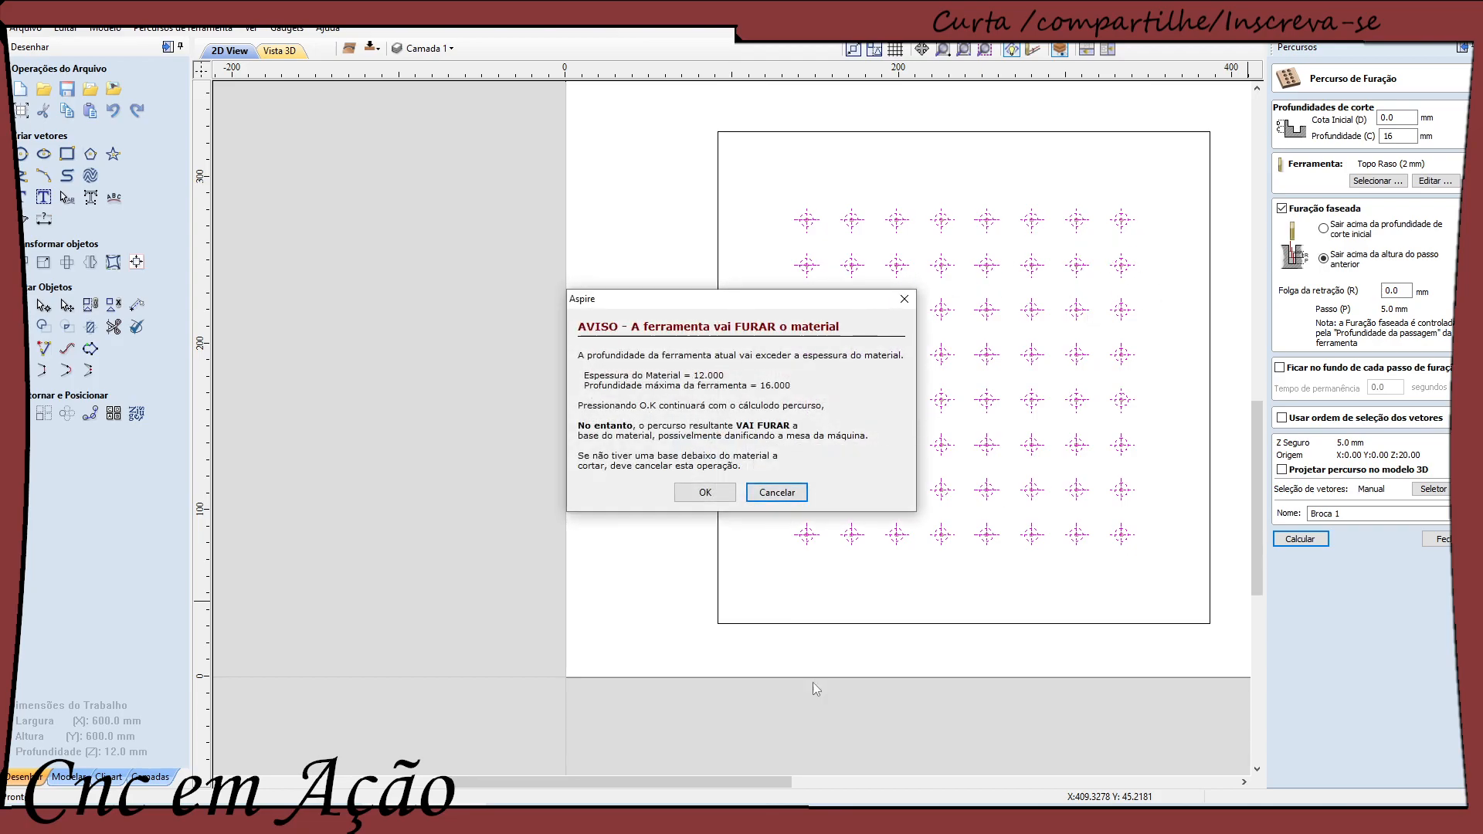
{"action": "left_click", "coordinate": [703, 493]}
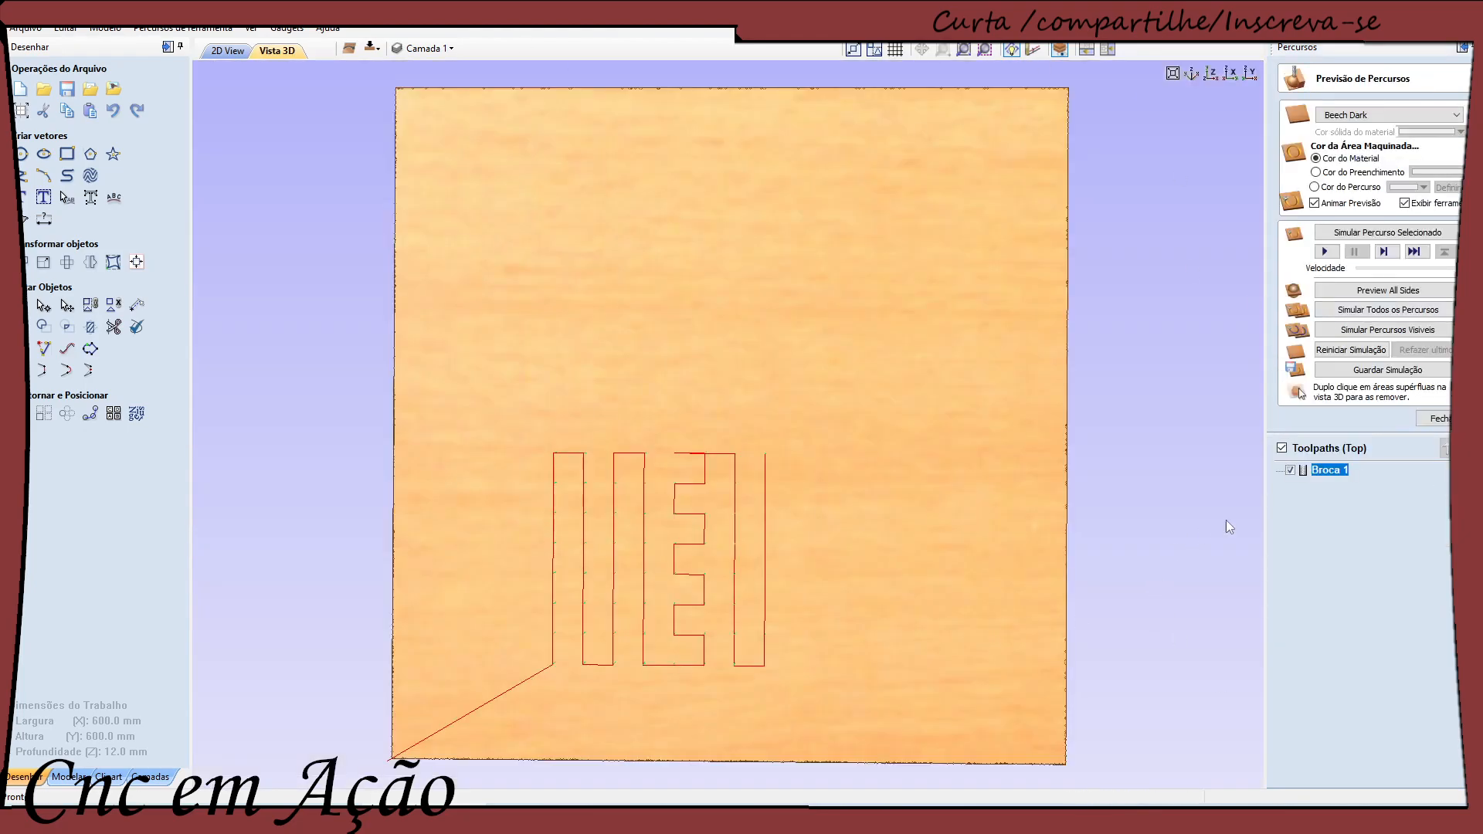
Return to the 2D view and start a 2D profile toolpath using the Fresa 3 mm MDF tool
{"action": "mouse_move", "coordinate": [1333, 481]}
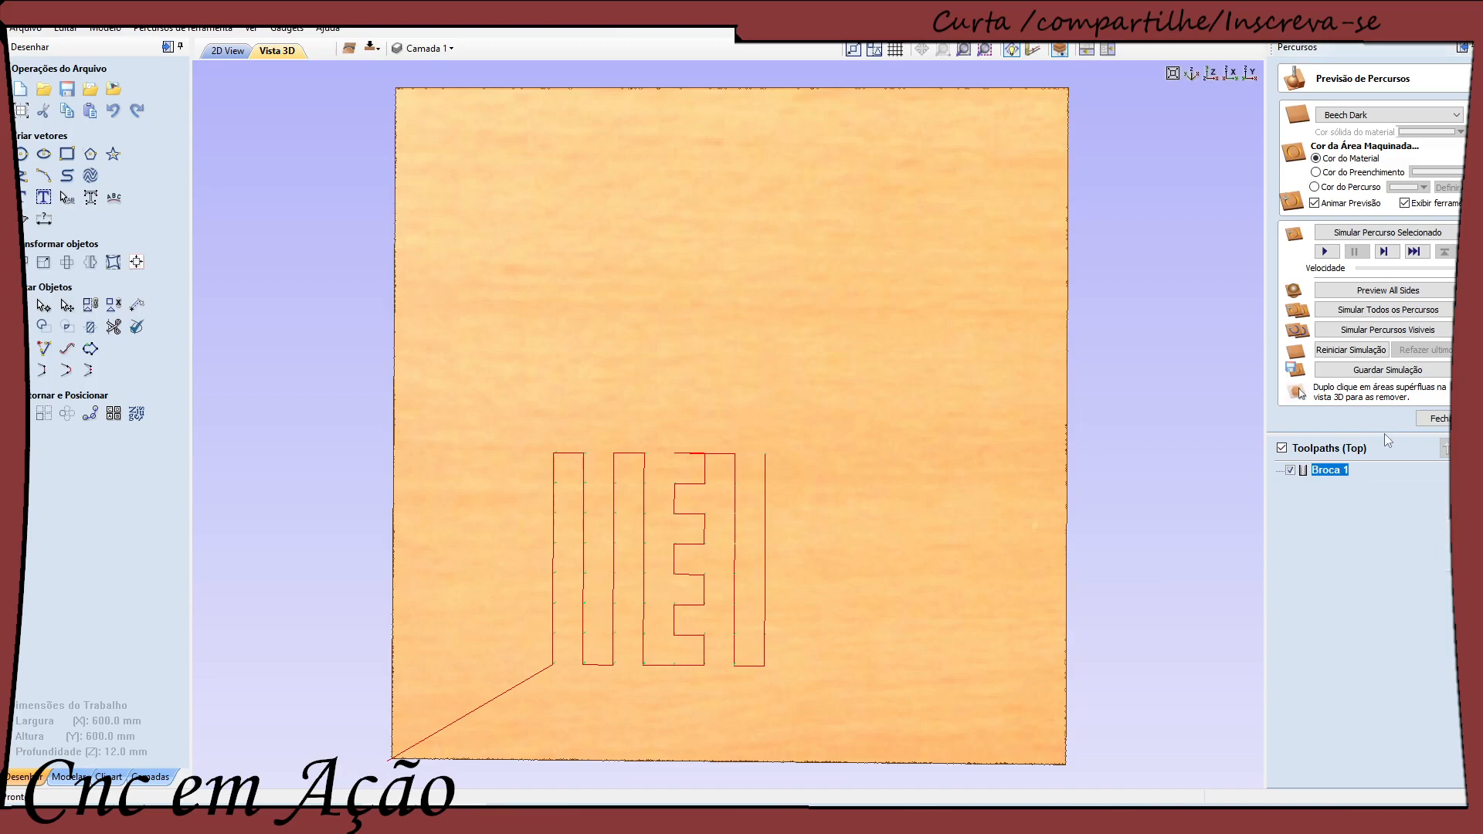
{"action": "left_click", "coordinate": [1439, 421]}
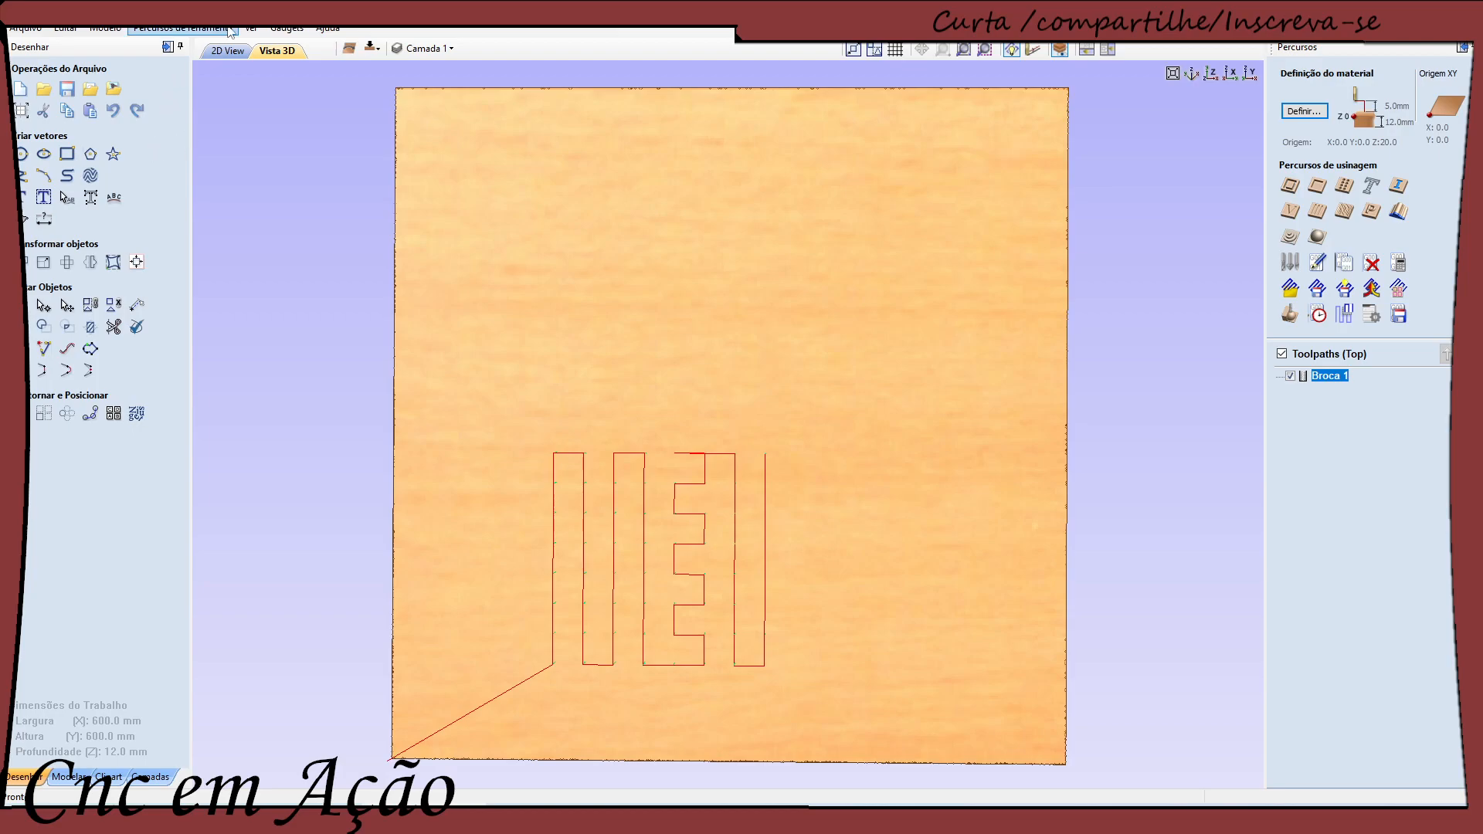
{"action": "left_click", "coordinate": [244, 52]}
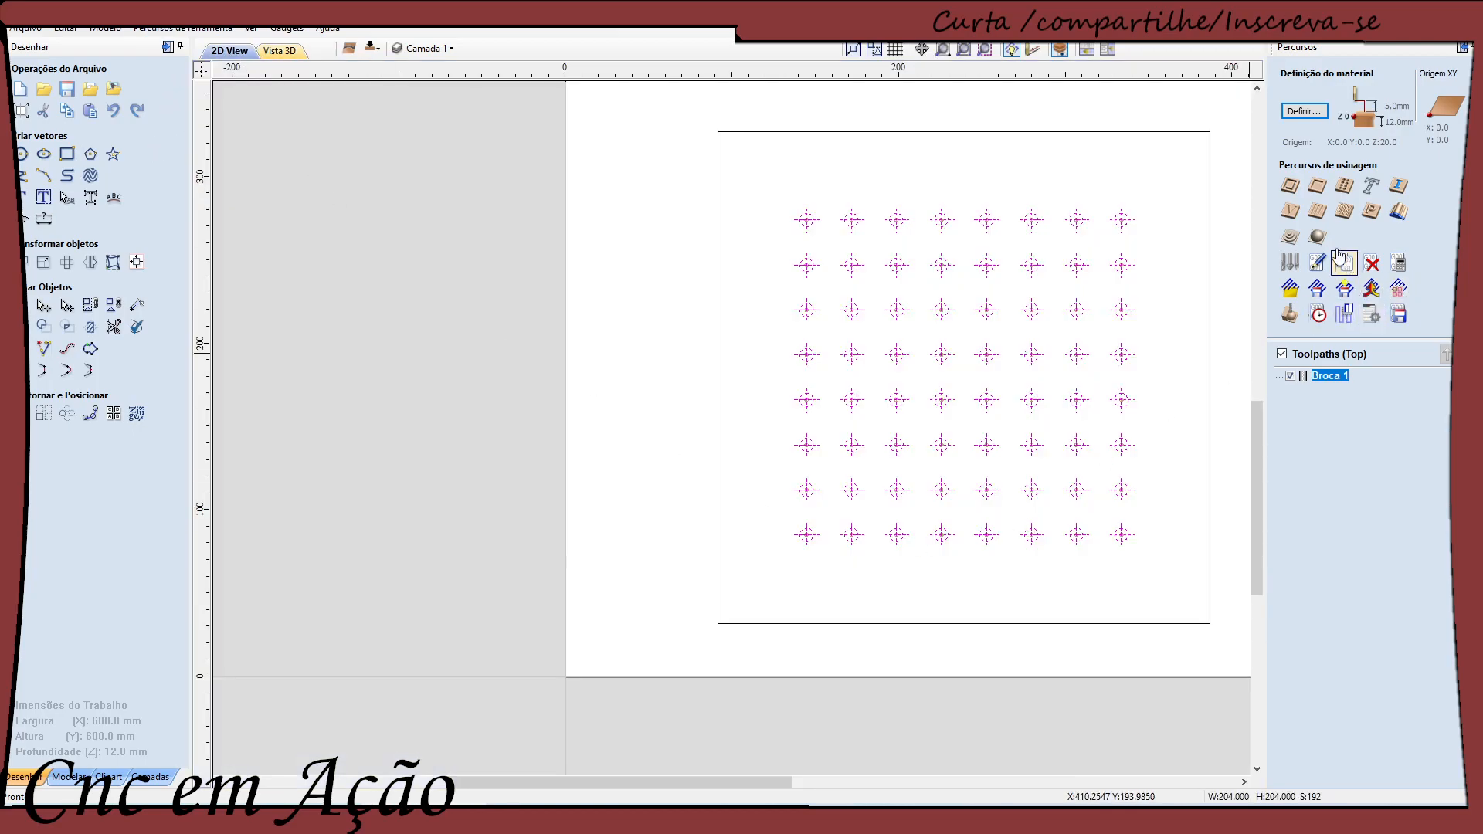
{"action": "left_click", "coordinate": [1287, 213]}
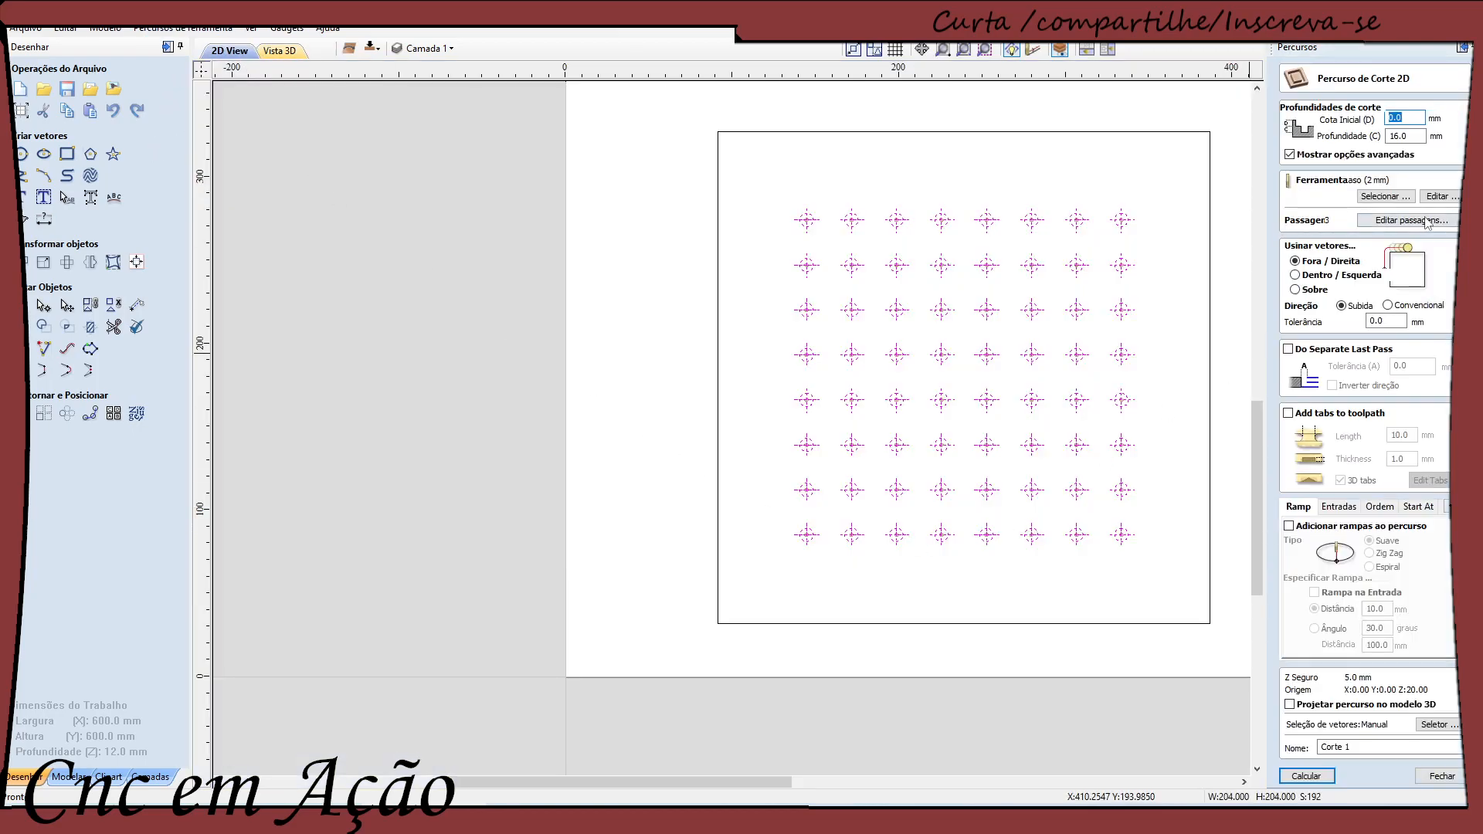
{"action": "left_click", "coordinate": [1385, 196]}
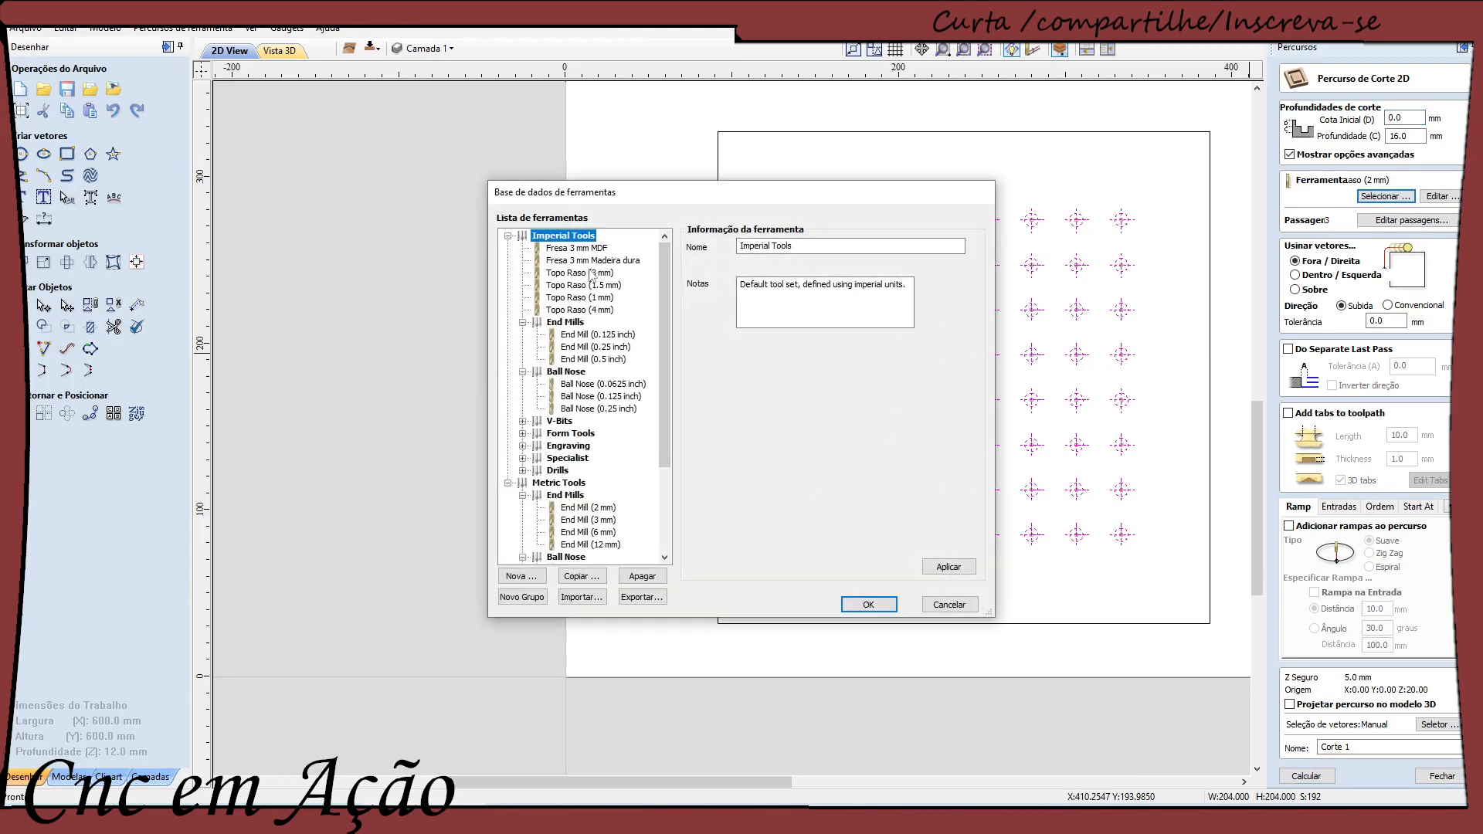
{"action": "left_click", "coordinate": [576, 248]}
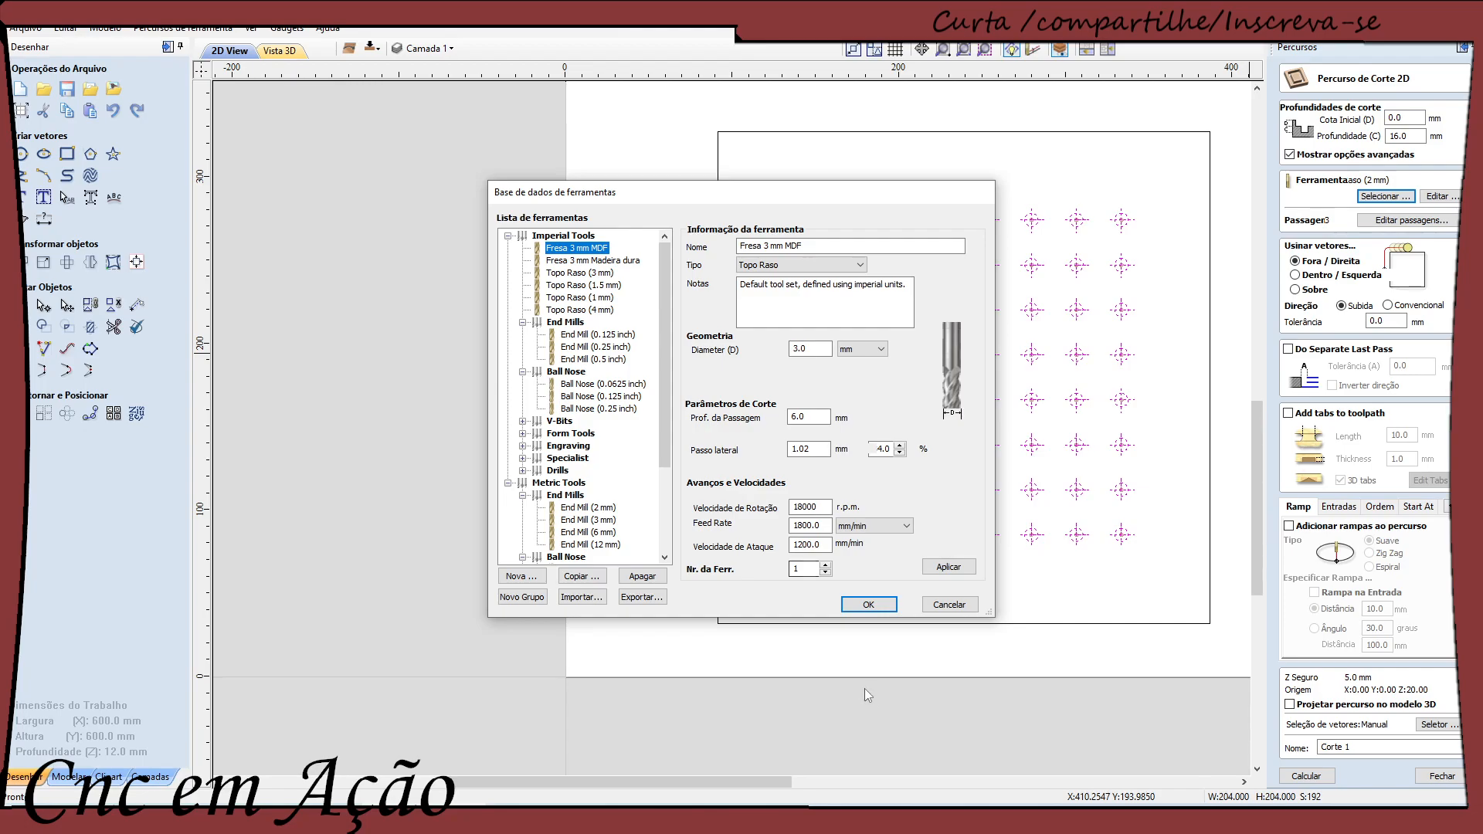
{"action": "left_click", "coordinate": [868, 604]}
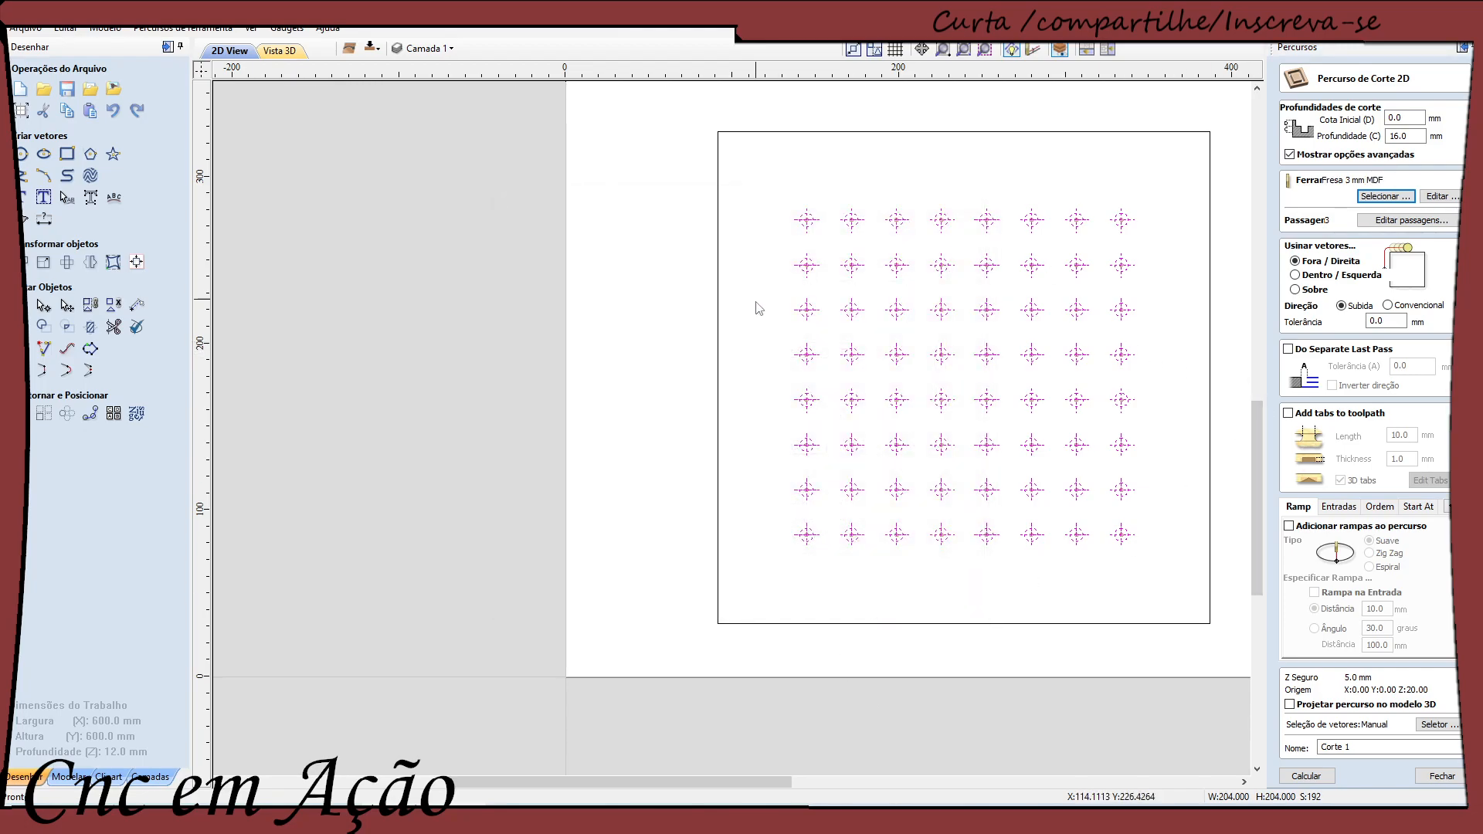
Select the square outline and calculate its outside profile cut 16 mm deep, accepting the cut through the material
{"action": "left_click", "coordinate": [719, 374]}
{"action": "left_click", "coordinate": [1306, 776]}
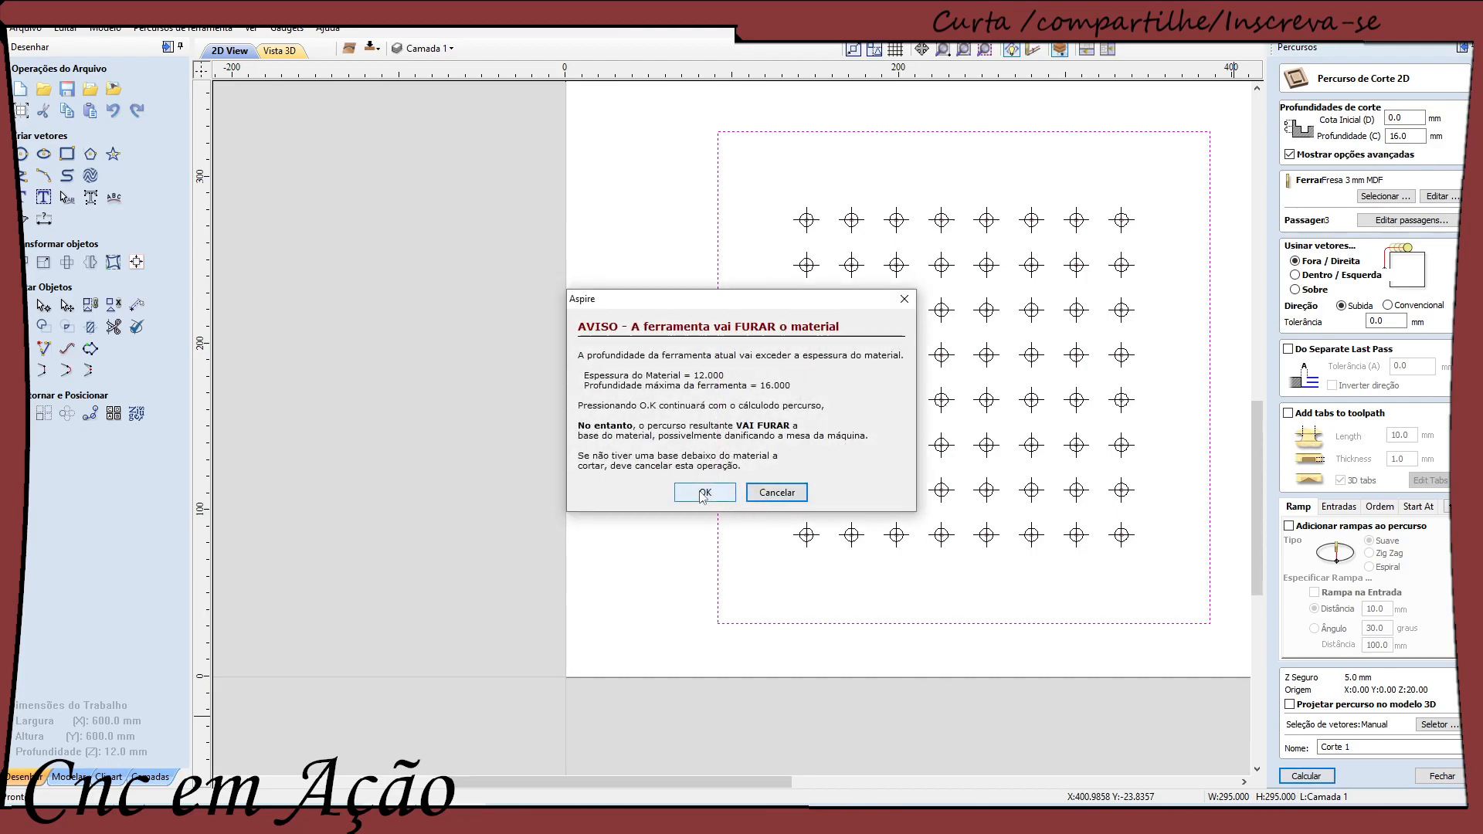
{"action": "left_click", "coordinate": [703, 493]}
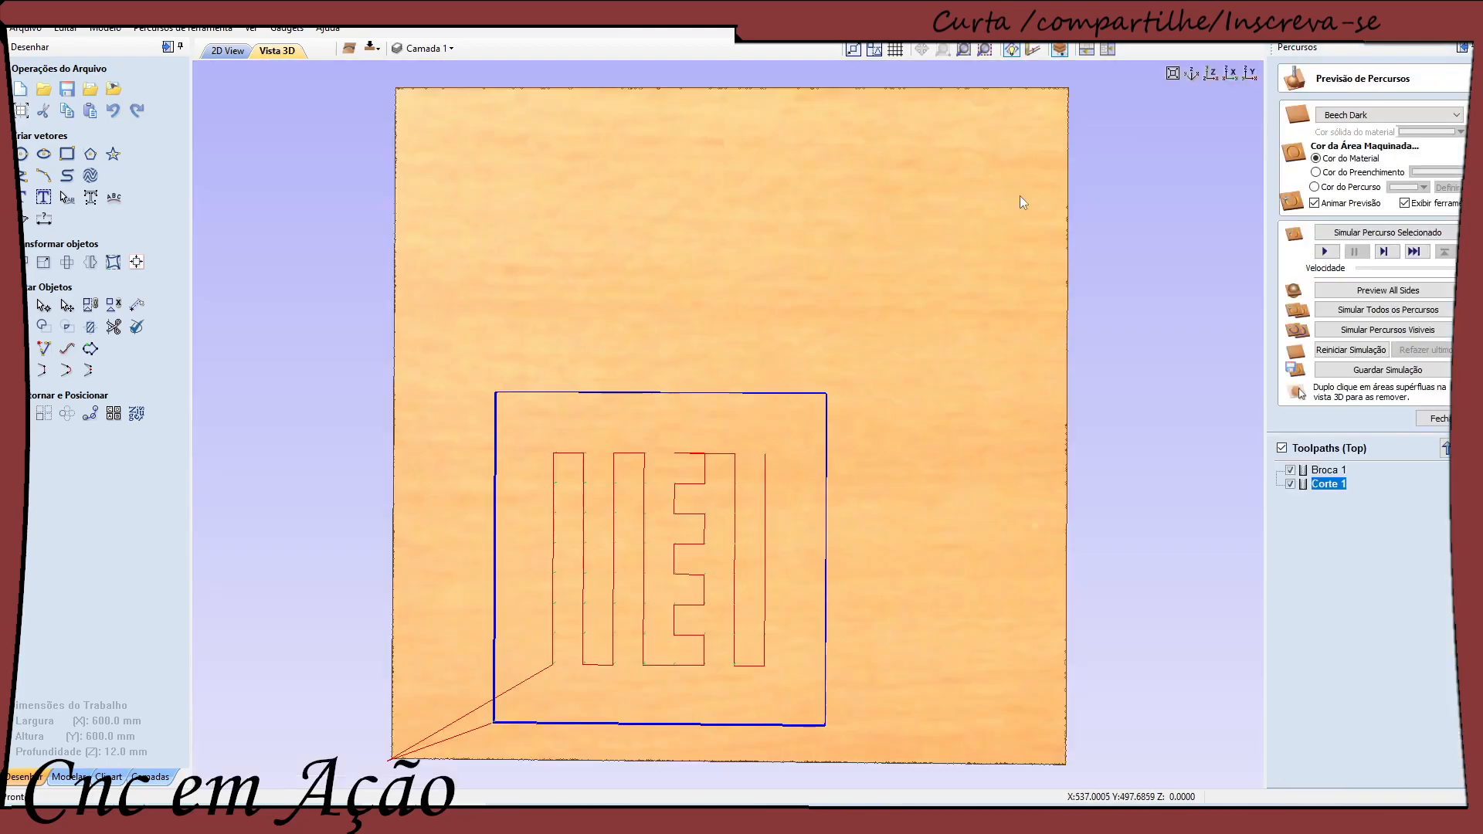
Simulate the Corte 1 and Broca 1 toolpaths, remove the waste around the square panel, and close the preview
{"action": "left_click", "coordinate": [1370, 232]}
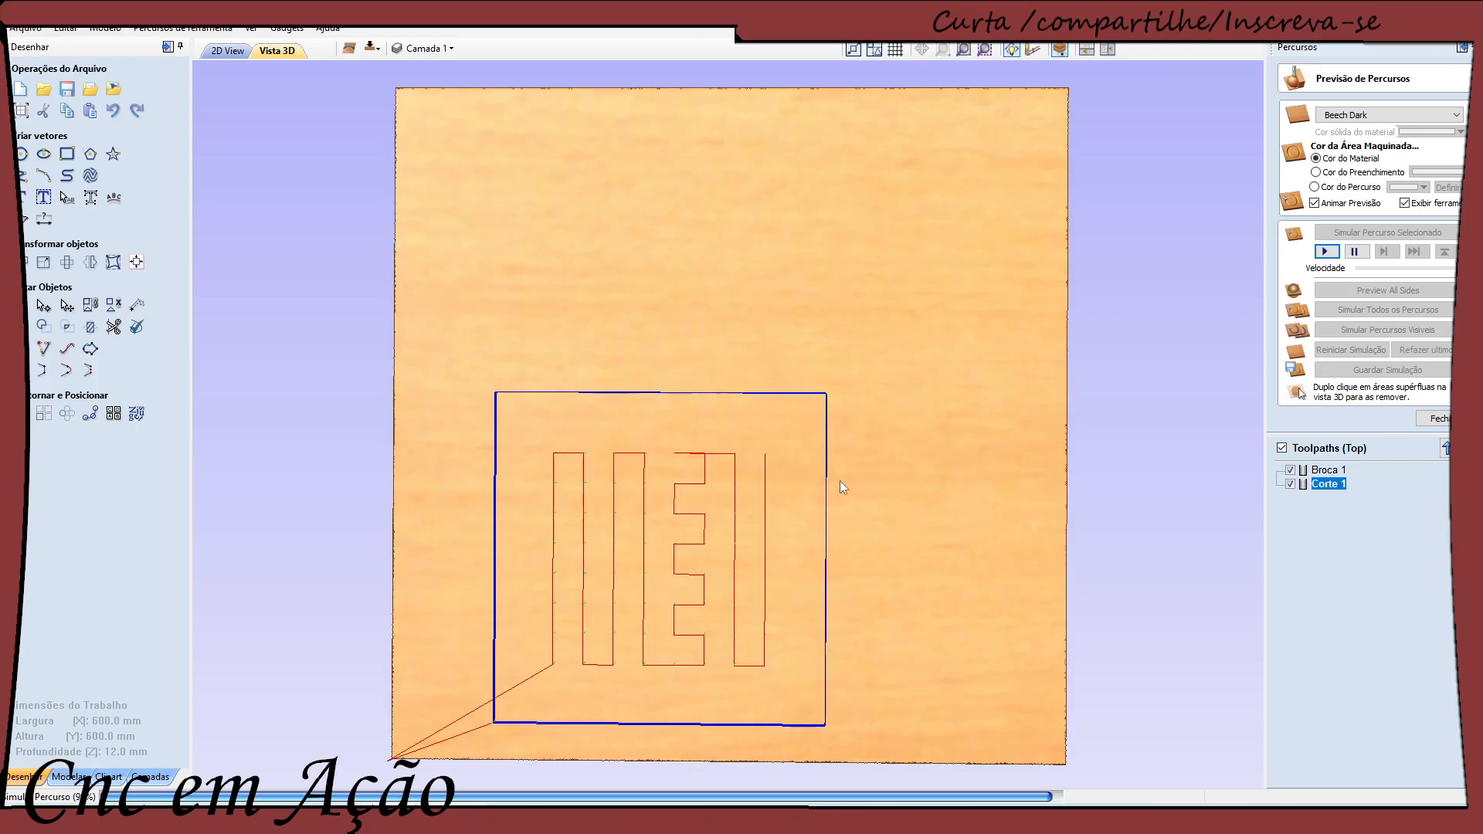
{"action": "double_click", "coordinate": [931, 431]}
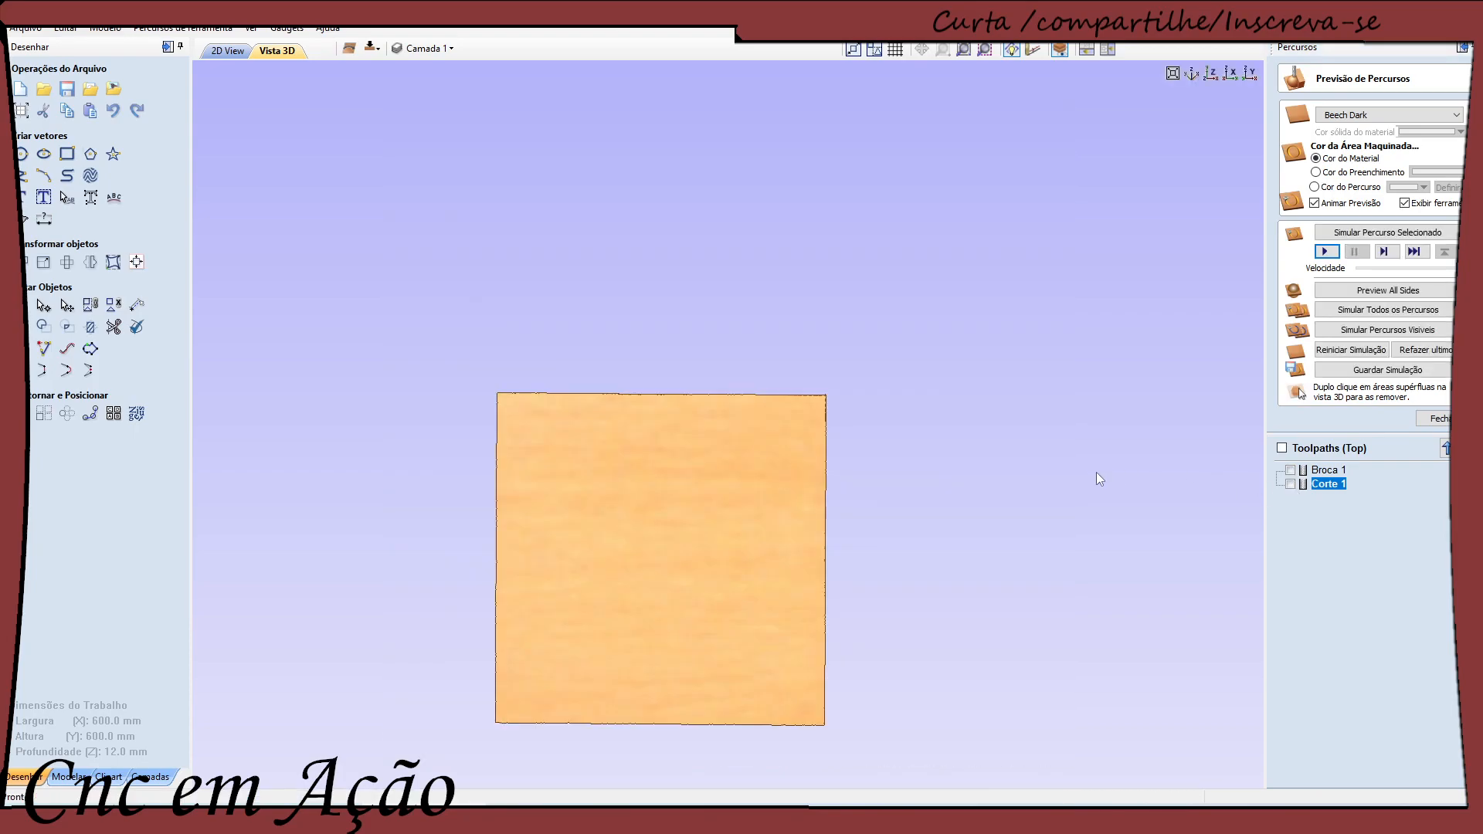
{"action": "left_click", "coordinate": [1325, 469]}
{"action": "left_click", "coordinate": [1326, 251]}
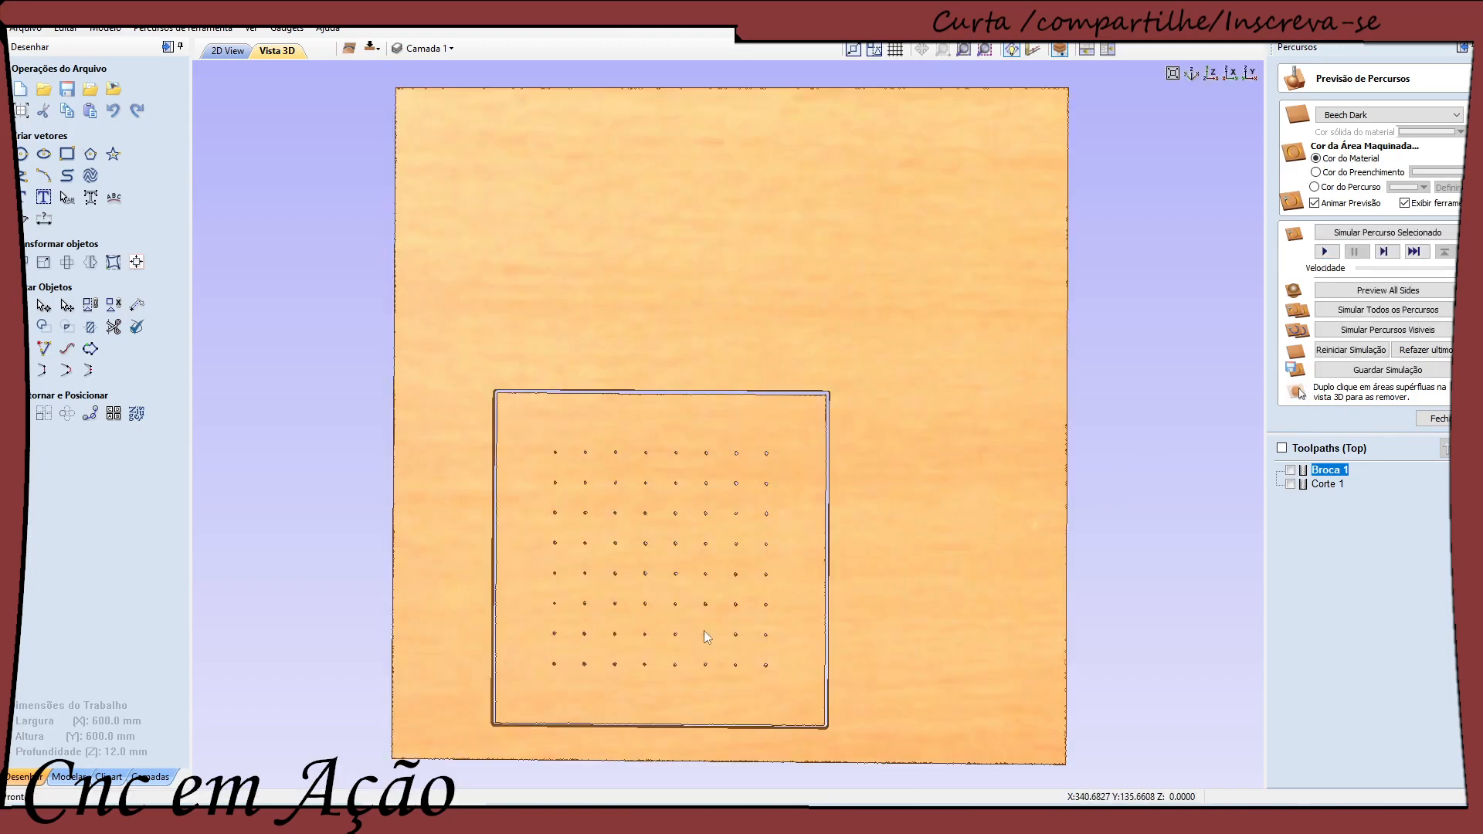
{"action": "double_click", "coordinate": [901, 557]}
{"action": "left_click_drag", "start_coordinate": [685, 646], "coordinate": [777, 618]}
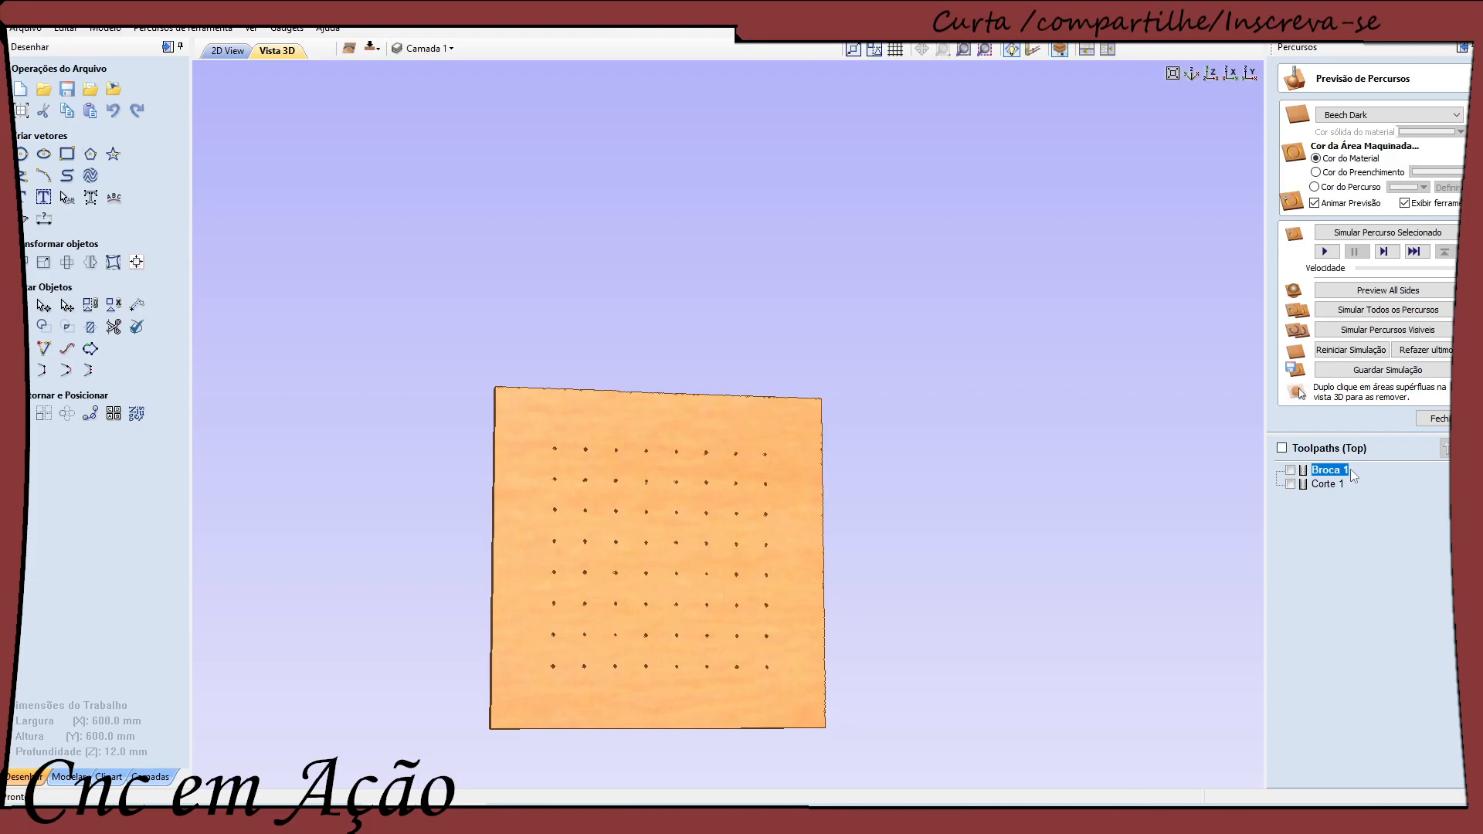
{"action": "mouse_move", "coordinate": [1327, 490]}
{"action": "left_click", "coordinate": [1435, 417]}
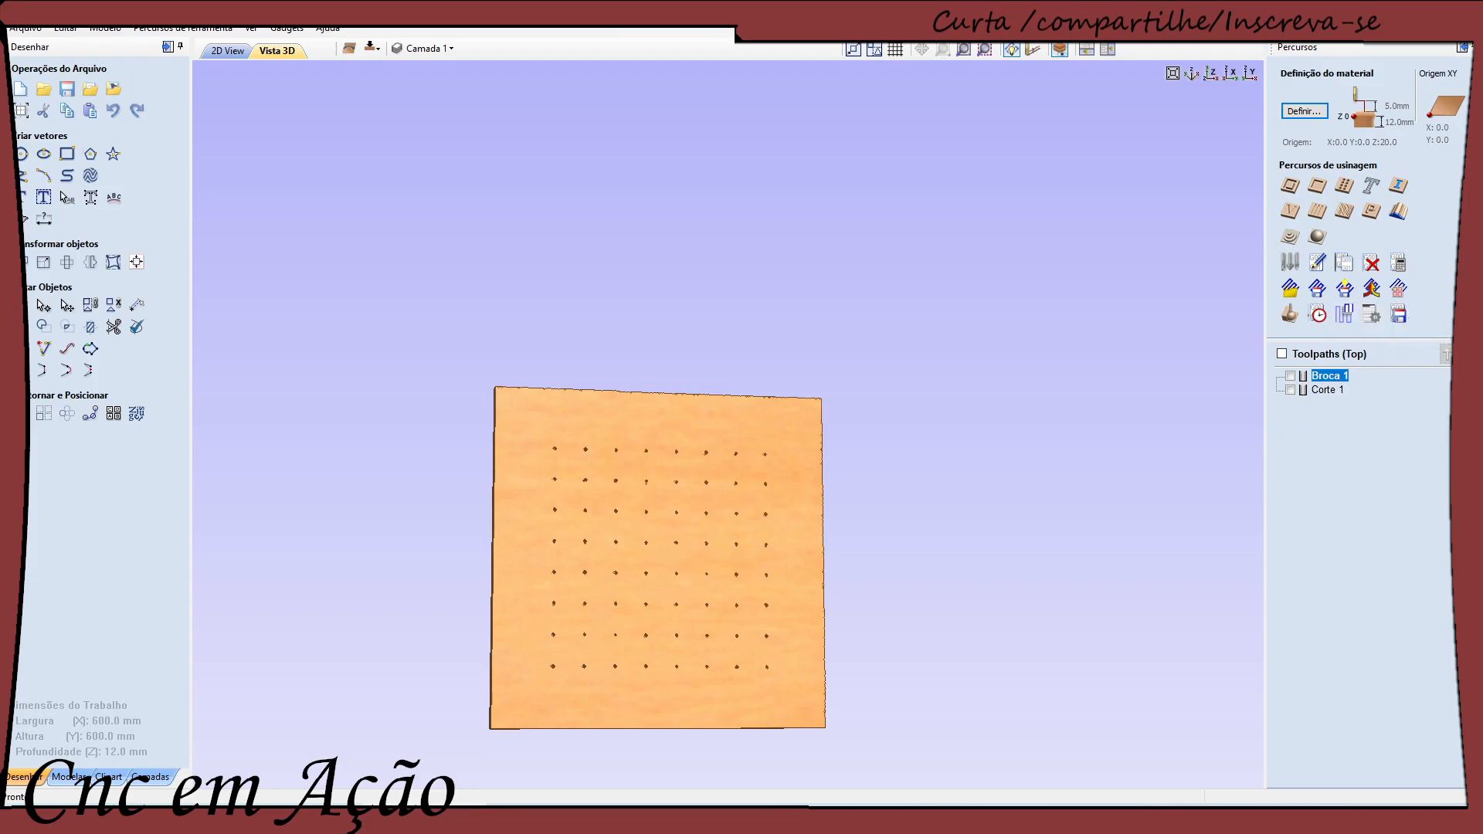
Review the settings of the drilling toolpath Broca 1 and close them without recalculating
{"action": "left_click", "coordinate": [1341, 209]}
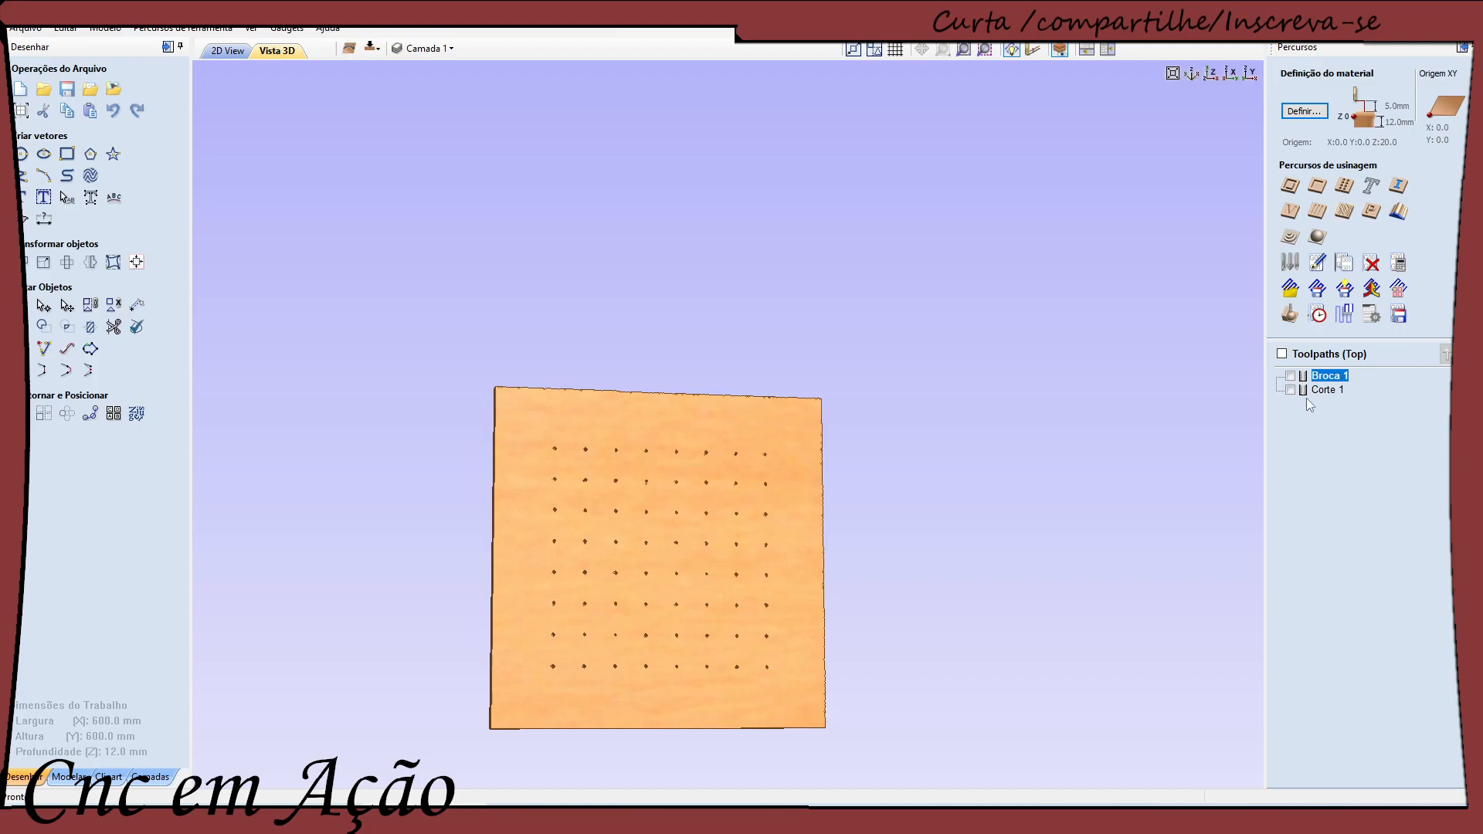
{"action": "double_click", "coordinate": [1322, 376]}
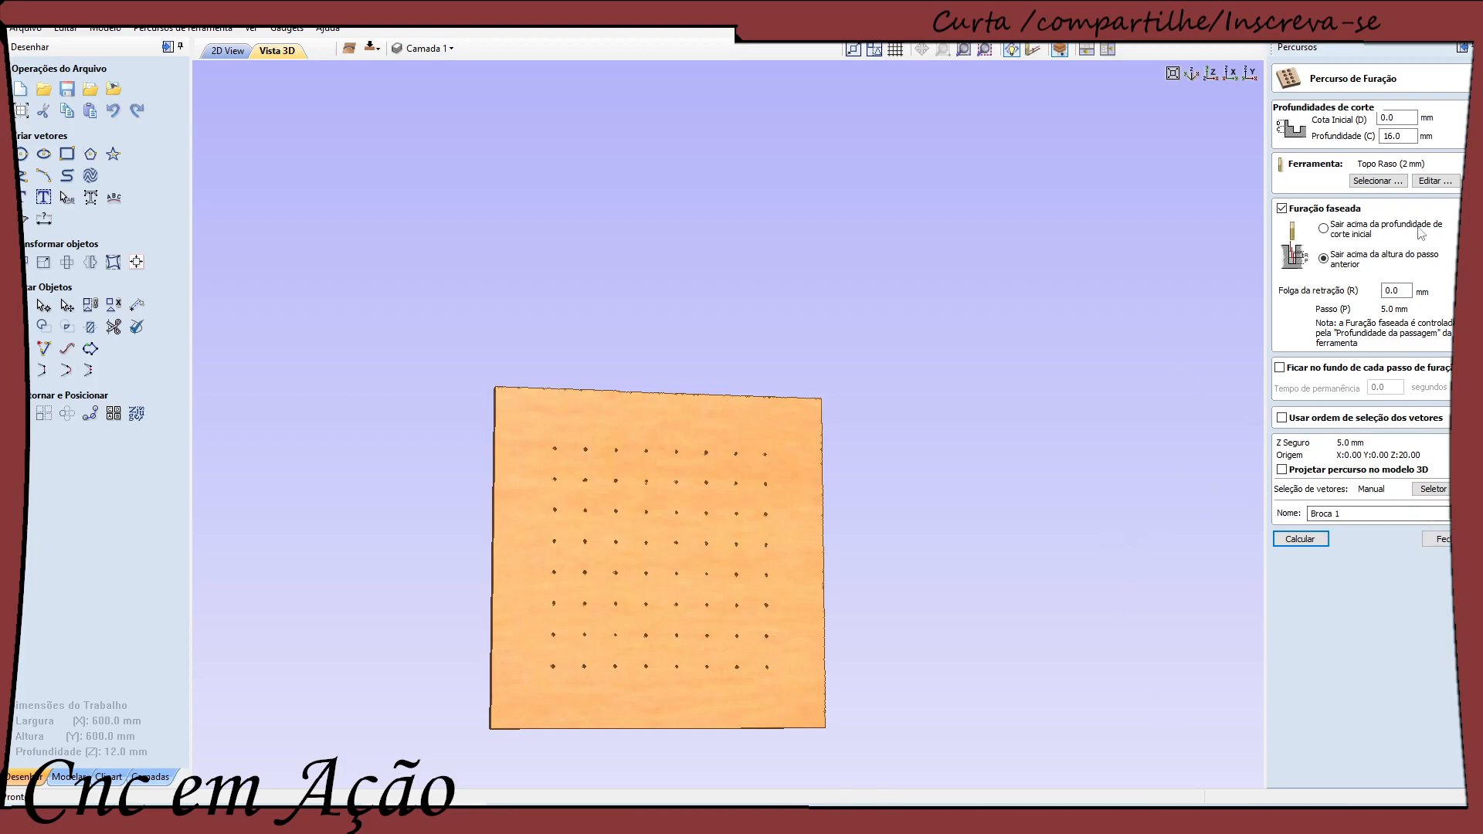
{"action": "left_click", "coordinate": [1427, 543]}
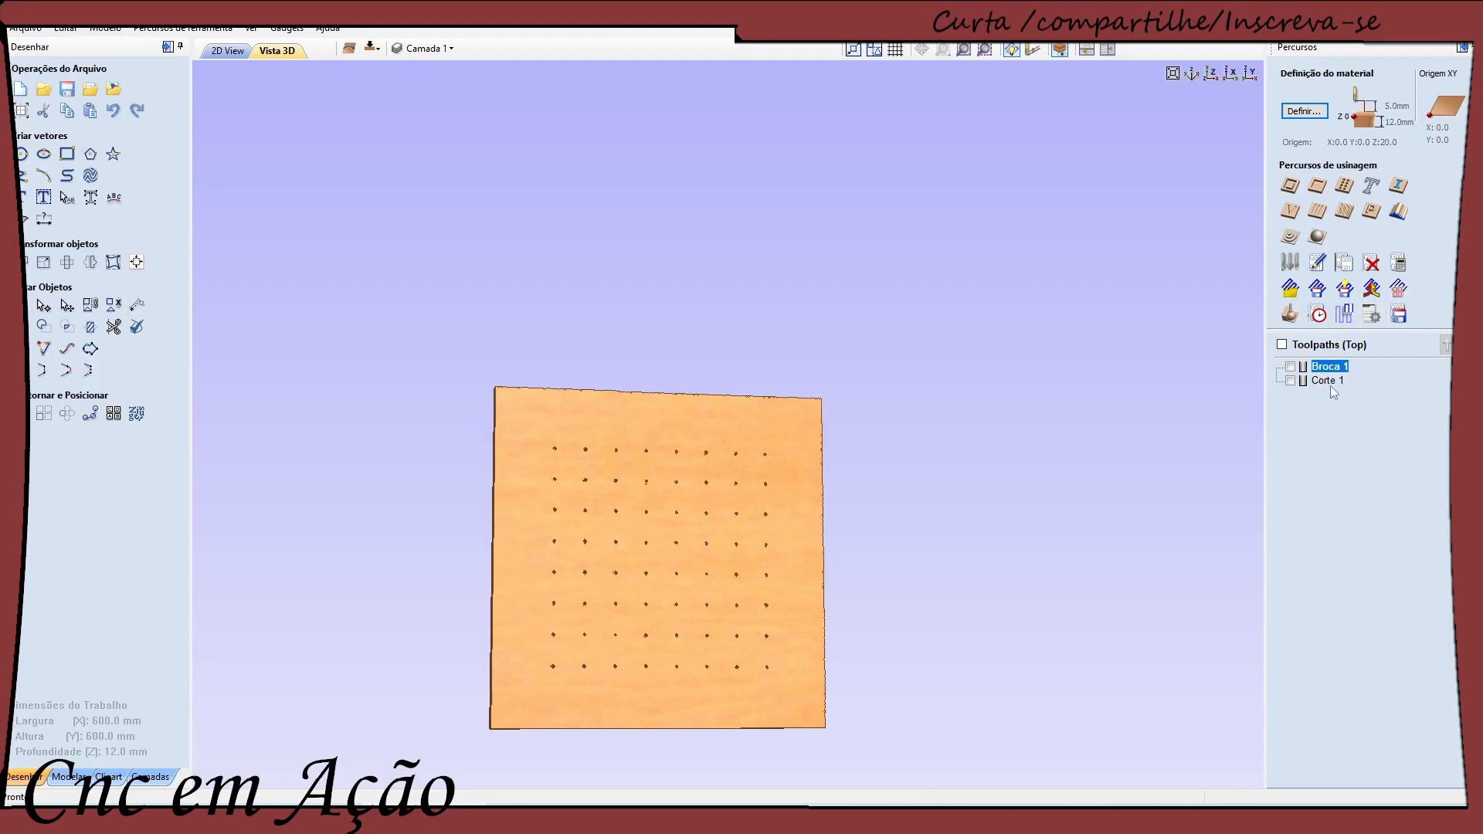
Make both the Broca 1 and Corte 1 toolpaths visible and open the toolpath saving options
{"action": "left_click", "coordinate": [1291, 366]}
{"action": "left_click", "coordinate": [1291, 382]}
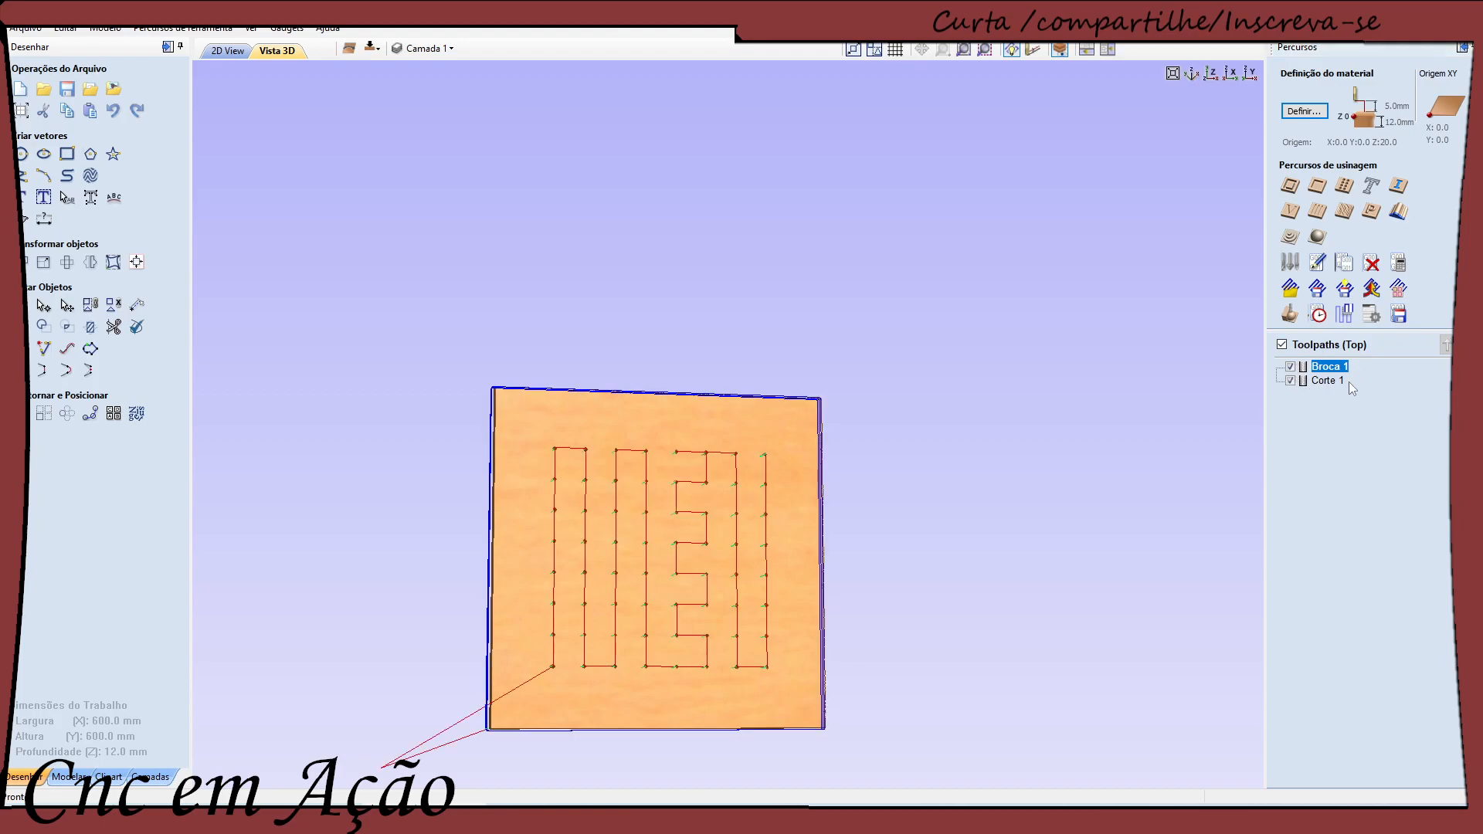
{"action": "left_click", "coordinate": [1397, 314]}
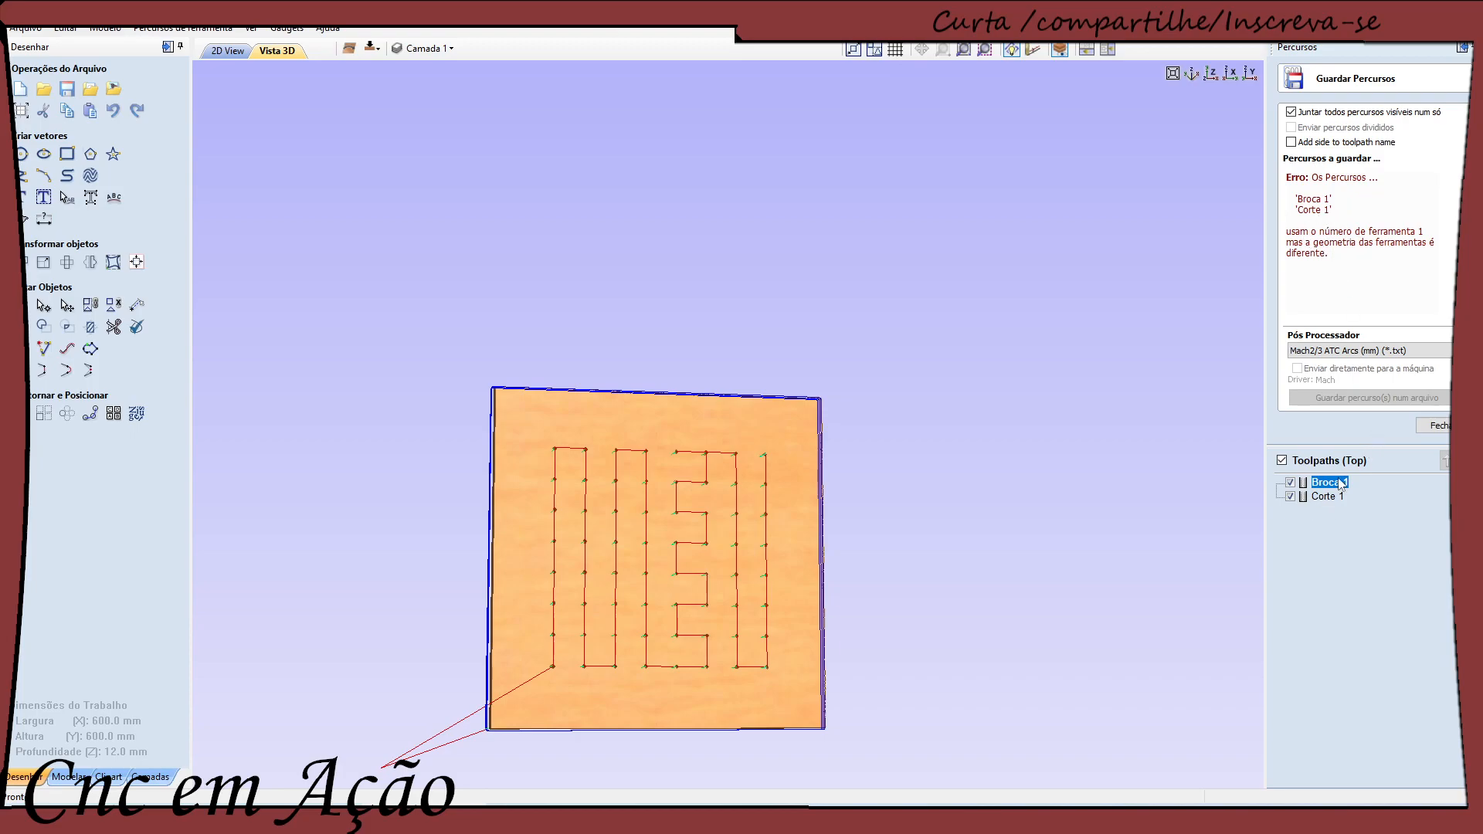
Open the drilling toolpath Broca 1 and set the tool number of its 2 mm end mill to 2
{"action": "mouse_move", "coordinate": [1332, 485]}
{"action": "double_click", "coordinate": [1331, 487]}
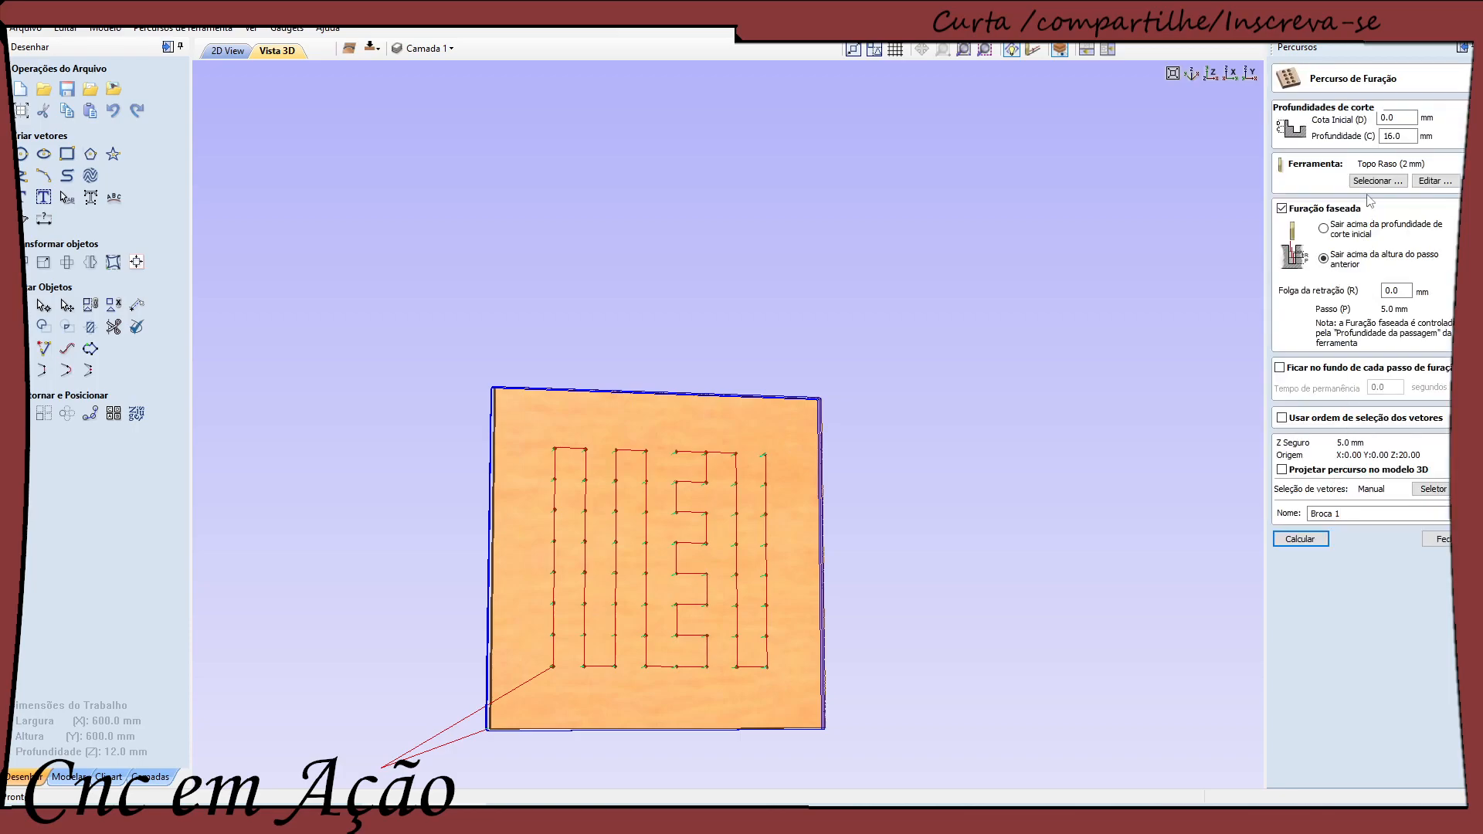
{"action": "left_click", "coordinate": [1433, 182]}
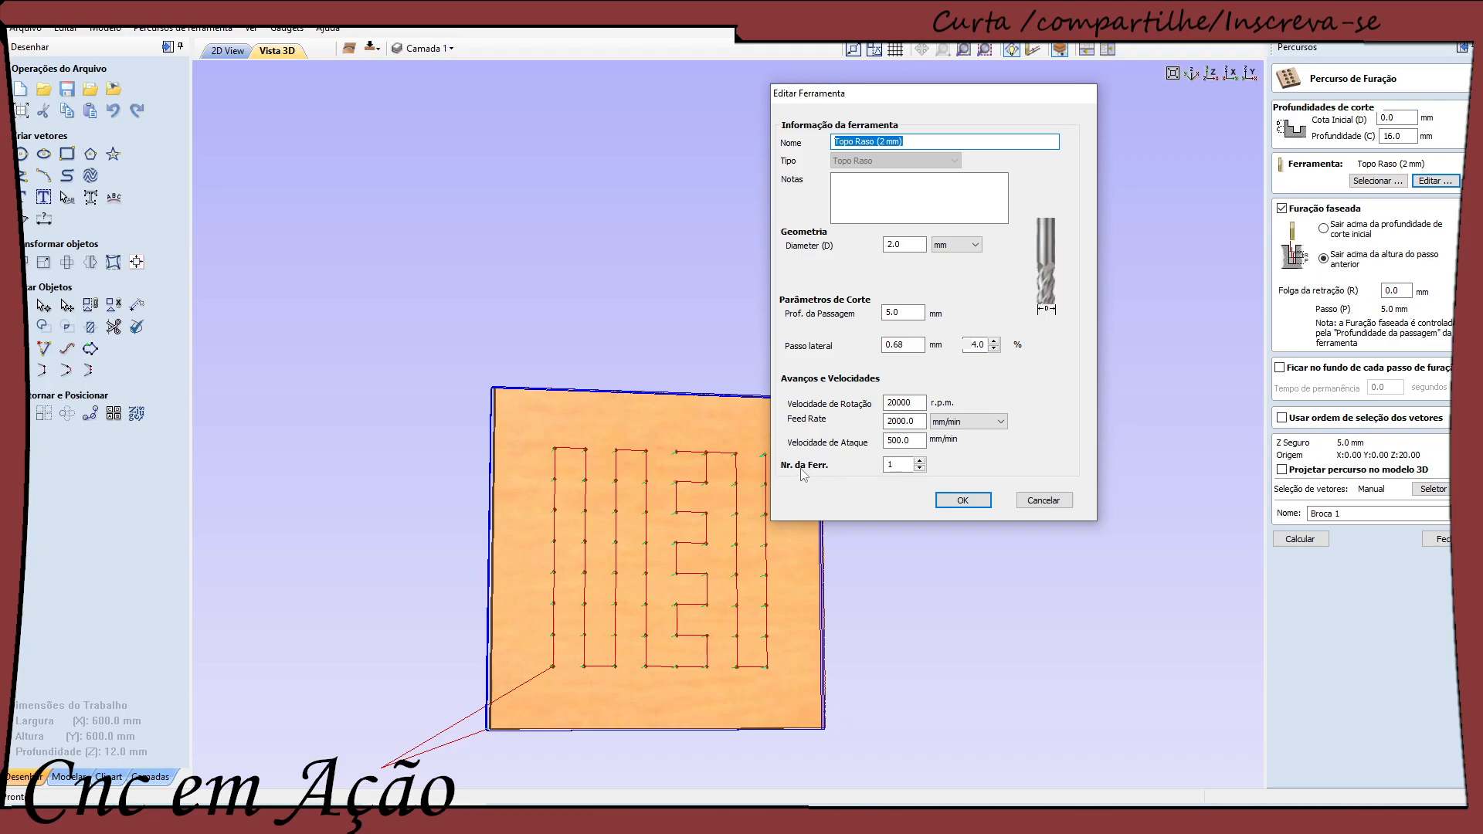
{"action": "left_click", "coordinate": [919, 461]}
{"action": "left_click", "coordinate": [963, 501]}
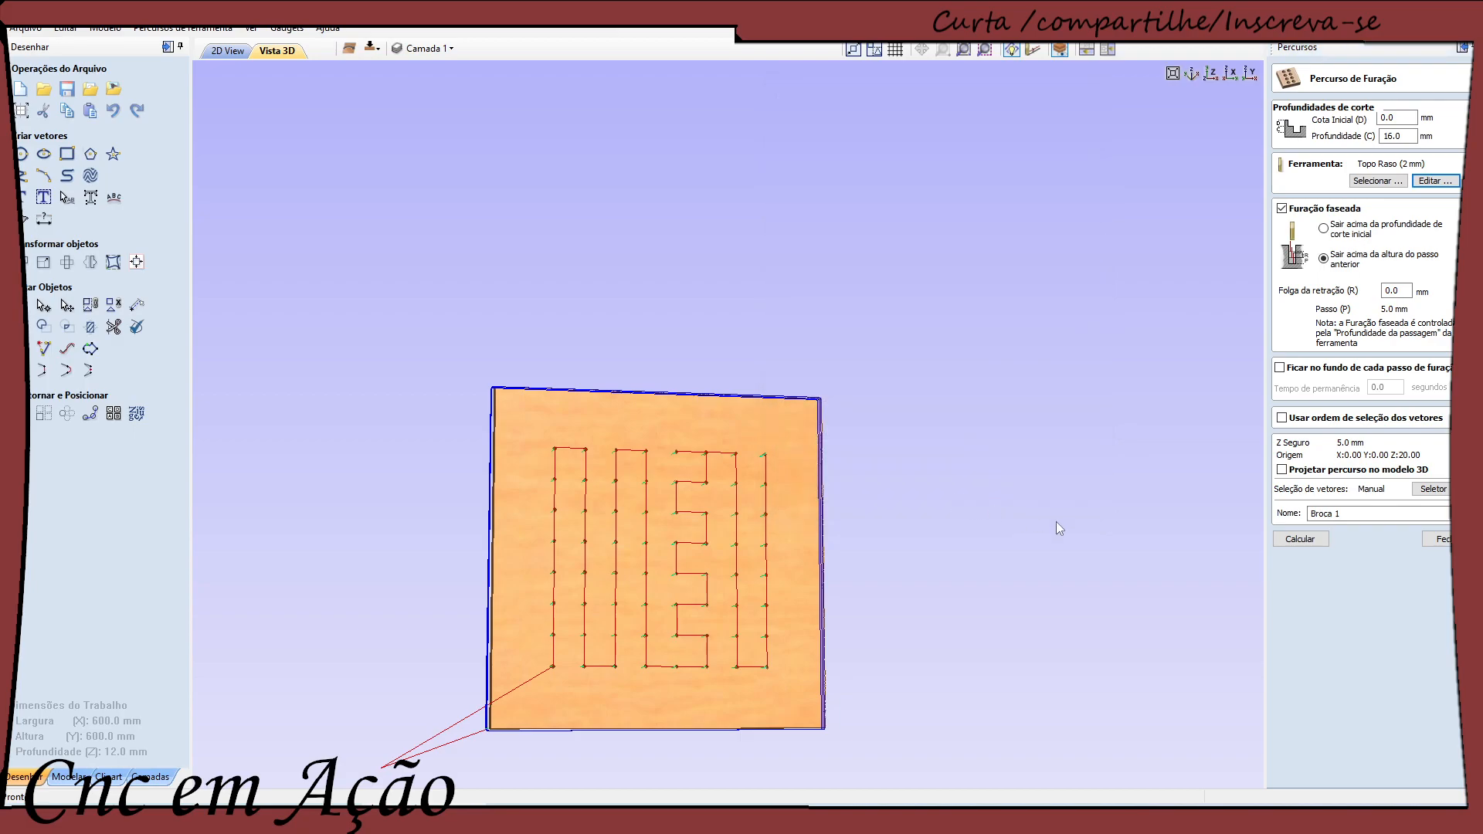
Recalculate the drilling toolpath Broca 1, accepting that open vectors are ignored, and close the preview
{"action": "left_click", "coordinate": [1306, 544]}
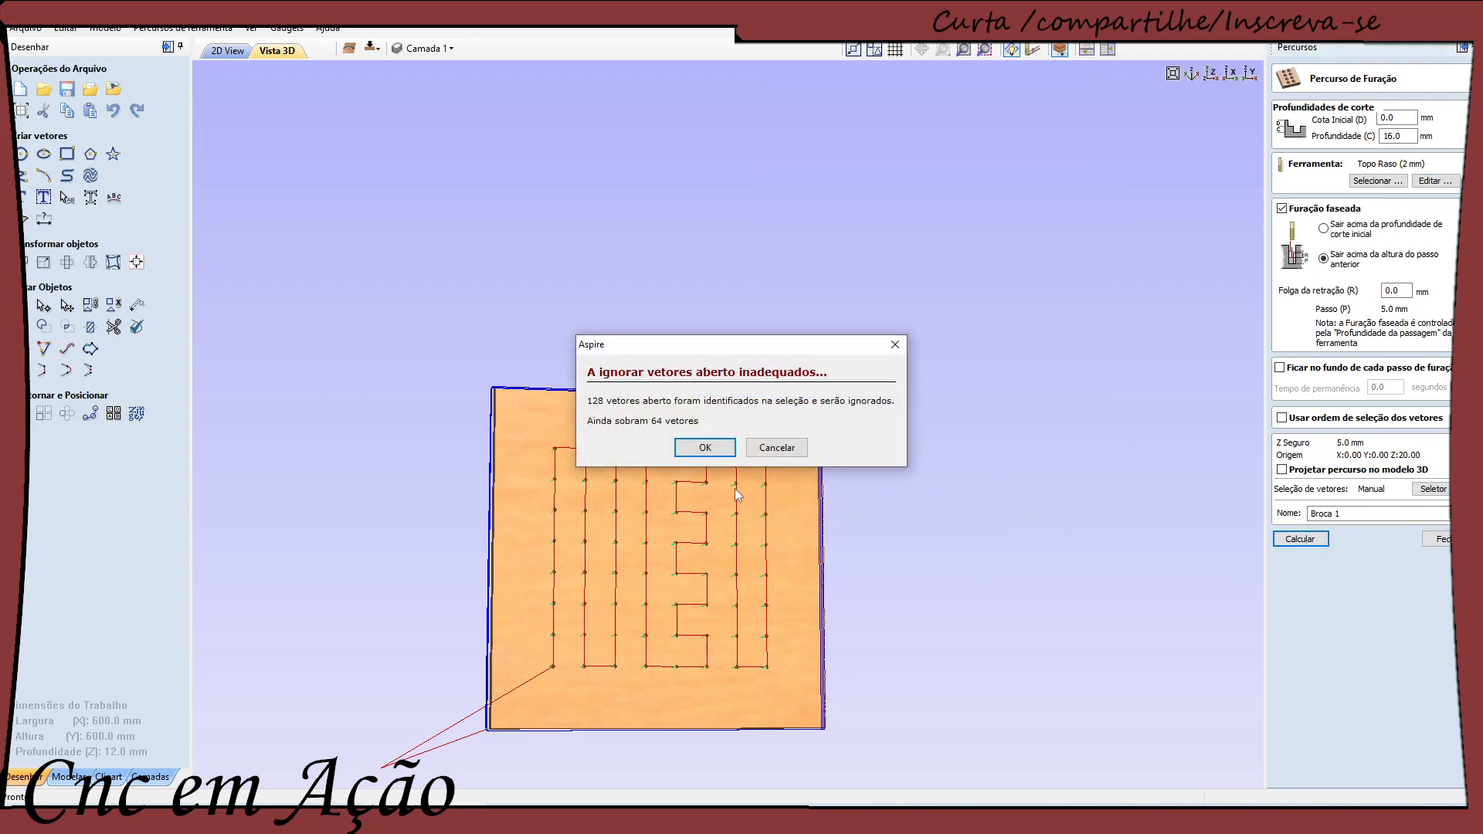
{"action": "left_click", "coordinate": [704, 455]}
{"action": "left_click", "coordinate": [702, 492]}
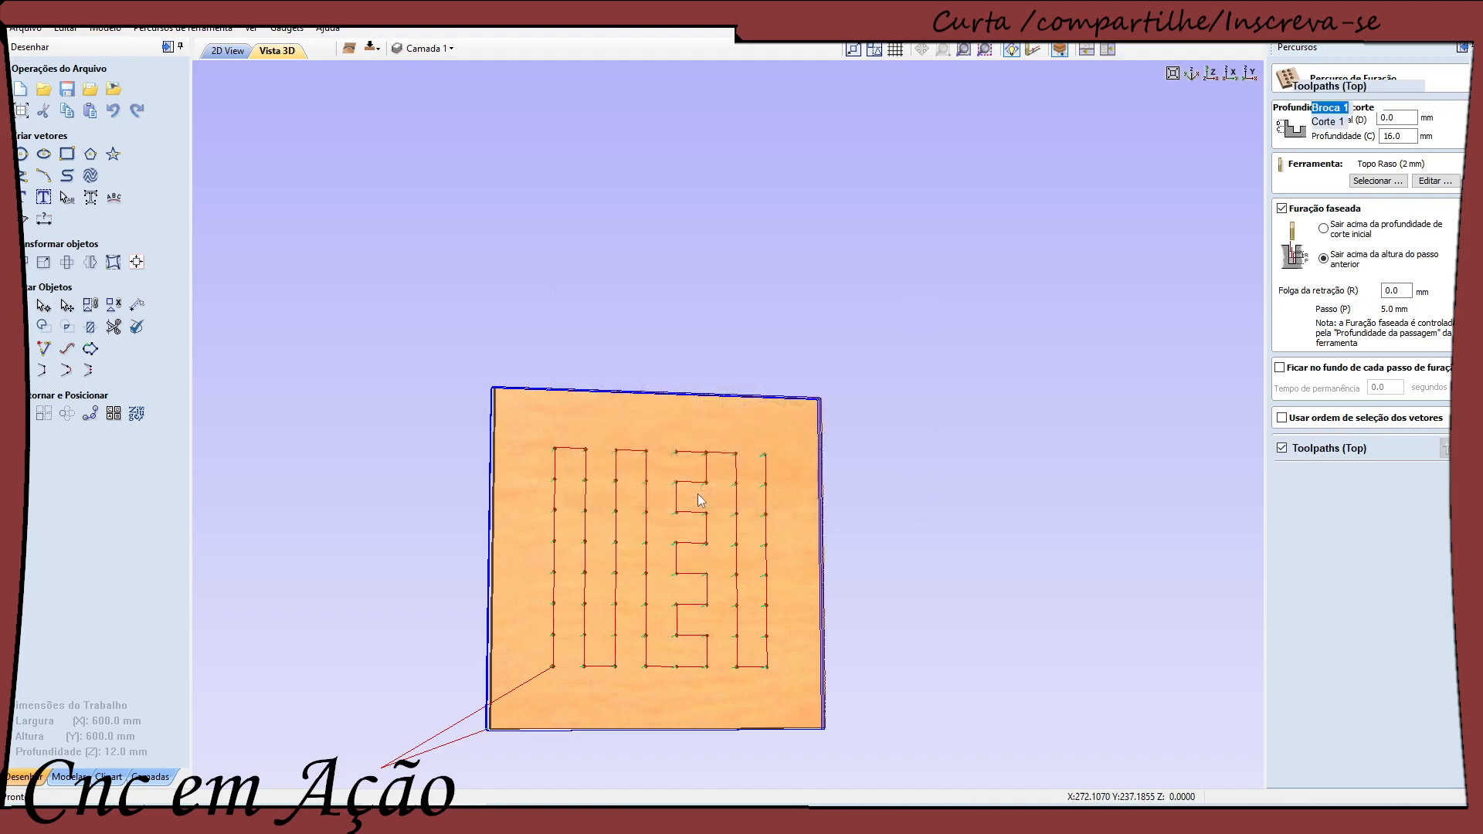
{"action": "left_click", "coordinate": [1433, 419]}
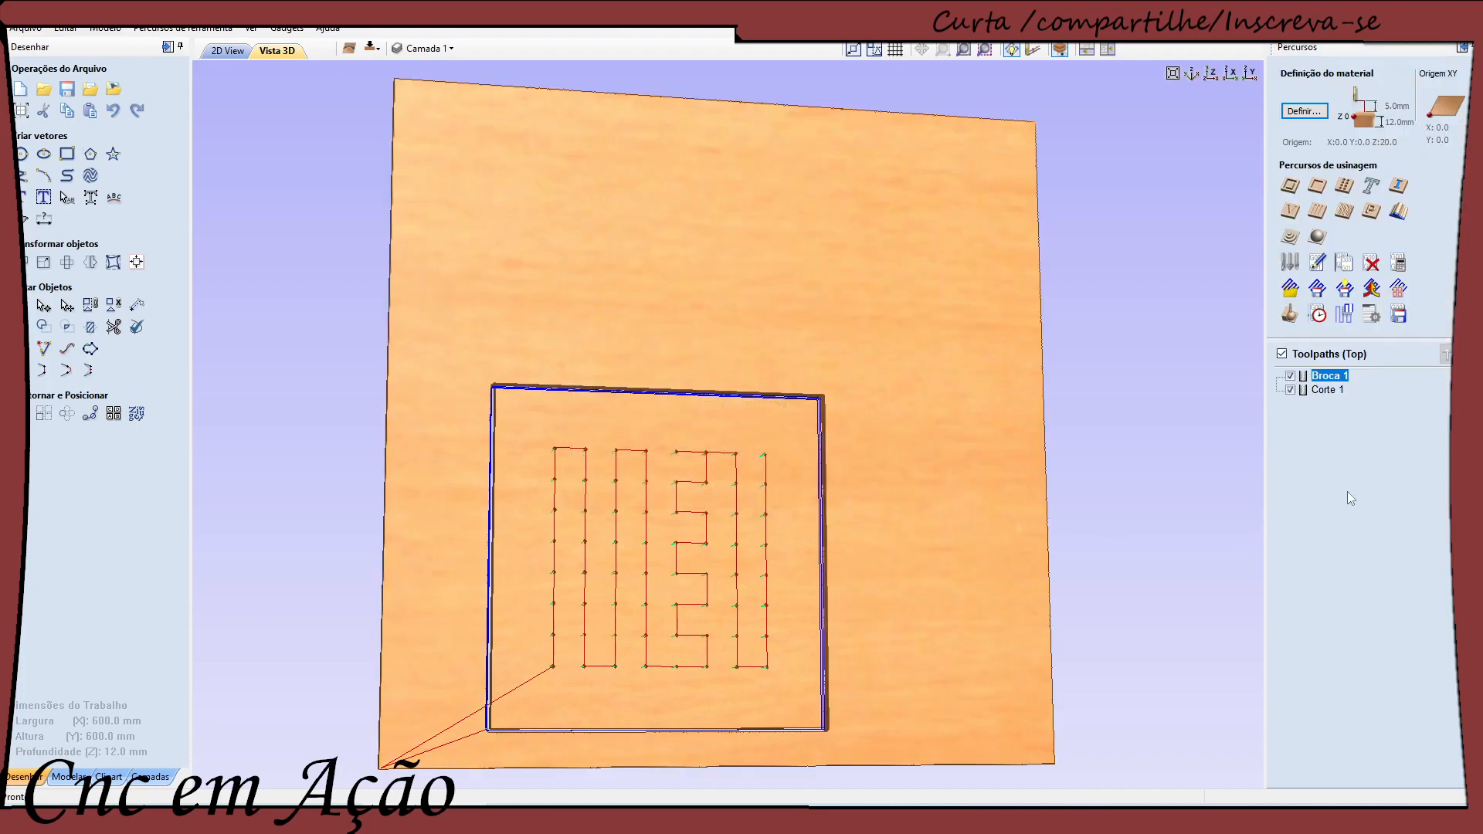
Open the toolpath saving options and review the available post processors, keeping Mach2/3 ATC Arcs (mm) (*.txt)
{"action": "left_click", "coordinate": [1406, 322]}
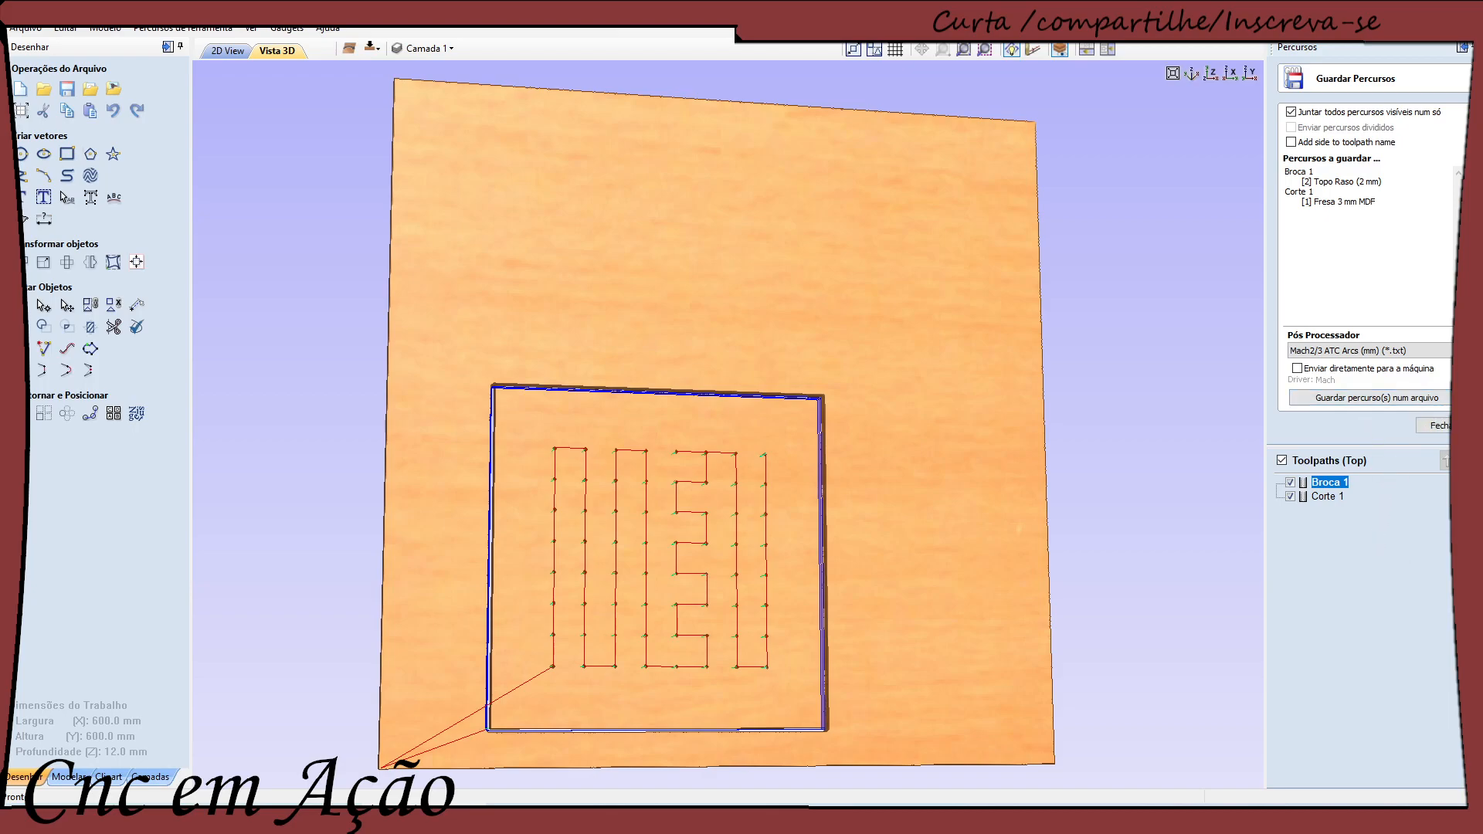
{"action": "left_click", "coordinate": [1367, 351]}
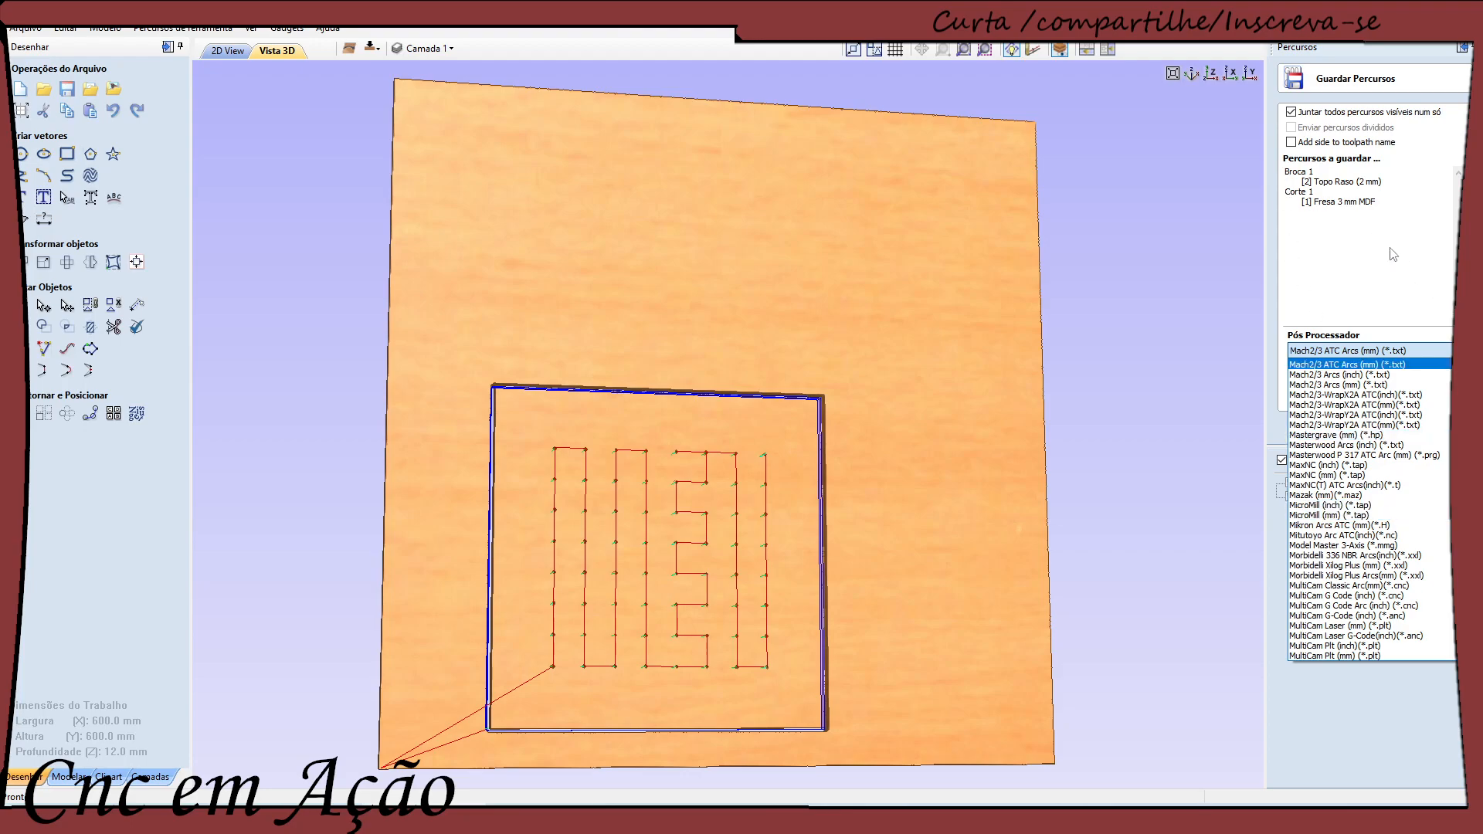
{"action": "left_click", "coordinate": [1357, 261]}
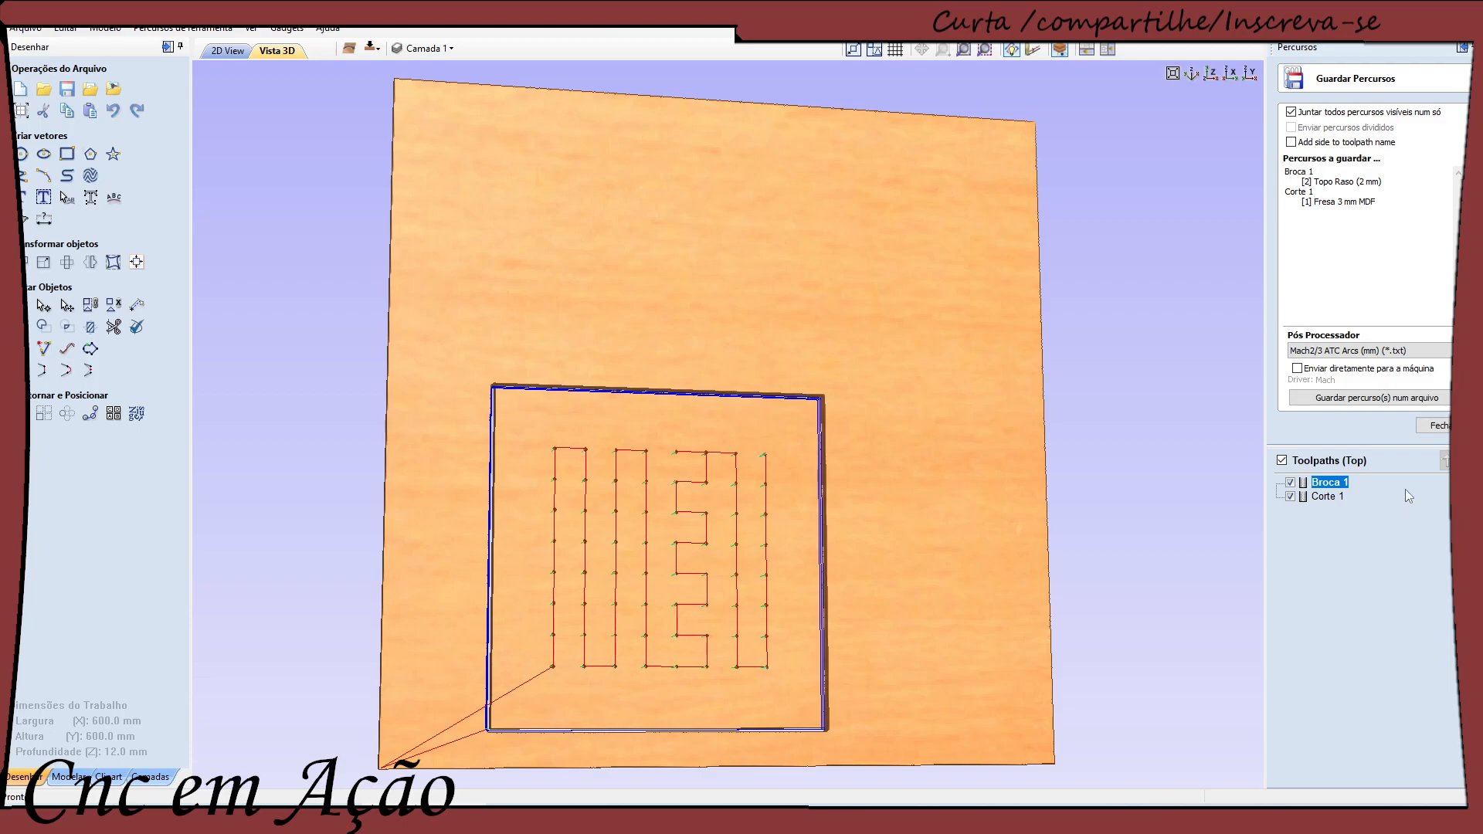
Reopen the settings of the drilling toolpath Broca 1
{"action": "mouse_move", "coordinate": [1339, 495]}
{"action": "double_click", "coordinate": [1330, 484]}
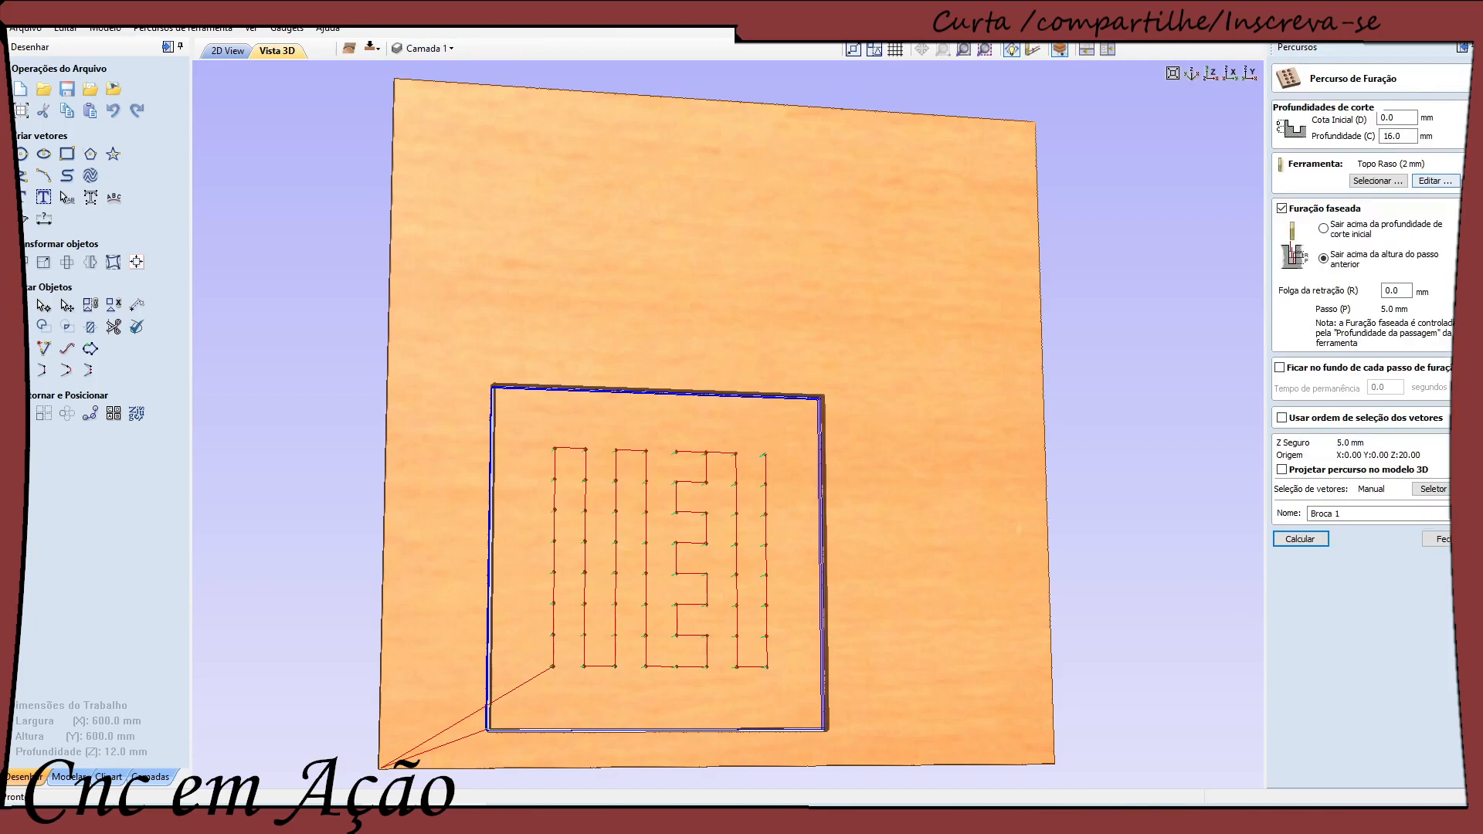